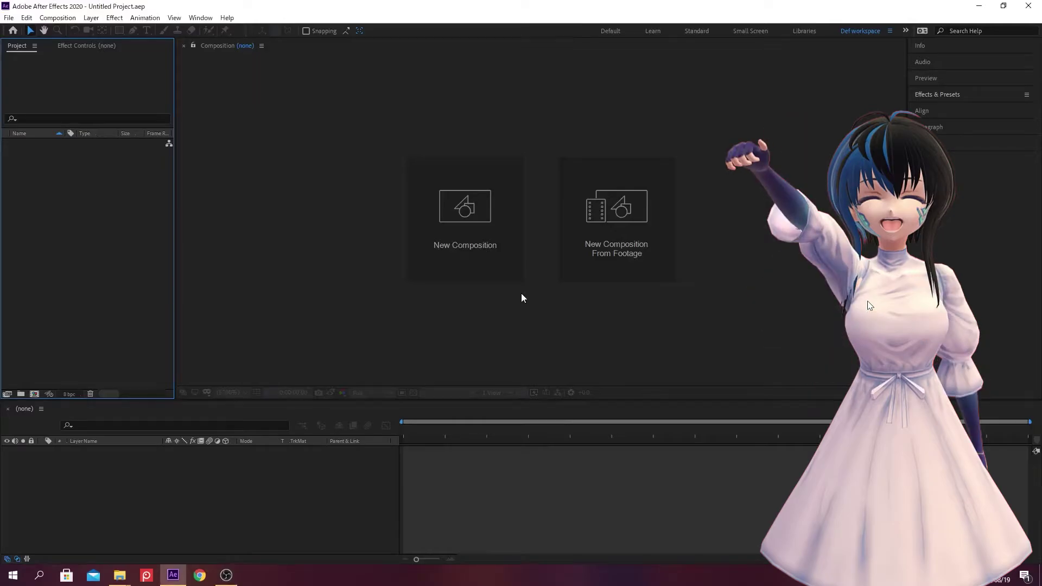
Pick 01 coffee cup.ai from the 02_work folder for import and bring up its import options
{"action": "key", "text": "ctrl+i"}
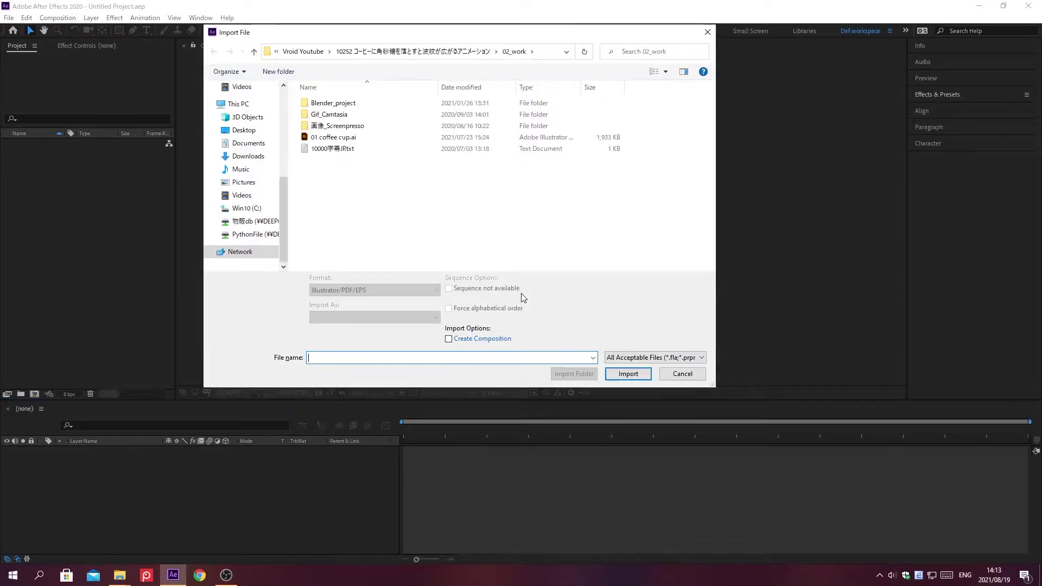
{"action": "key", "text": "Tab"}
{"action": "key", "text": "shift+Tab"}
{"action": "key", "text": "alt+d"}
{"action": "key", "text": "End"}
{"action": "key", "text": "Return"}
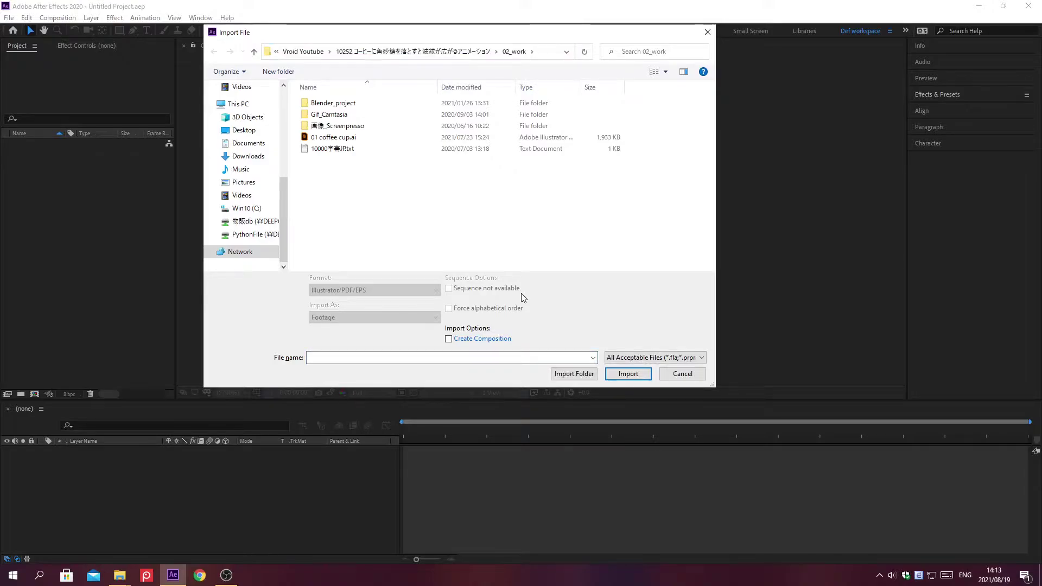
{"action": "left_click", "coordinate": [336, 142]}
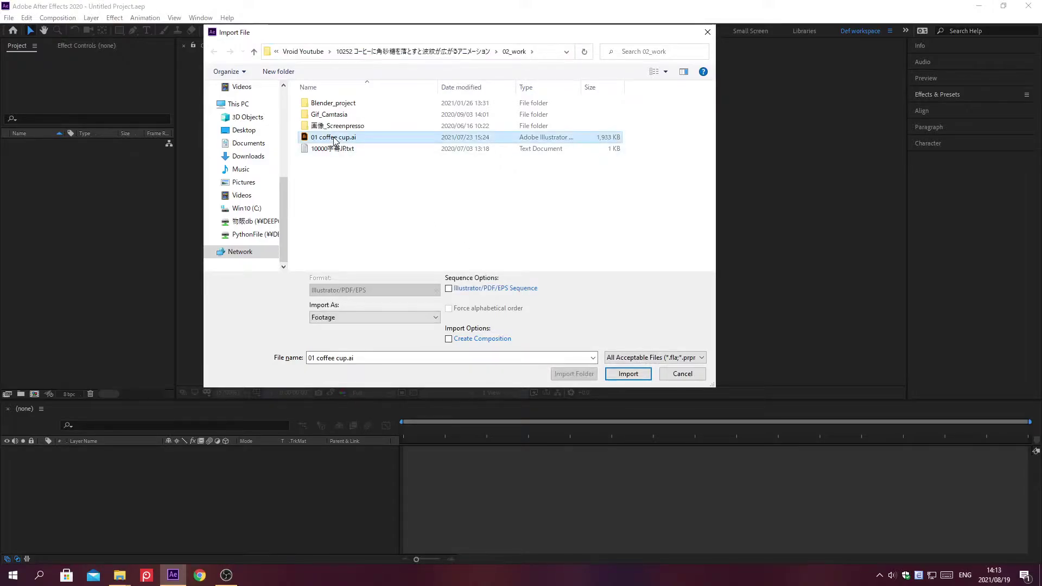
{"action": "double_click", "coordinate": [335, 138]}
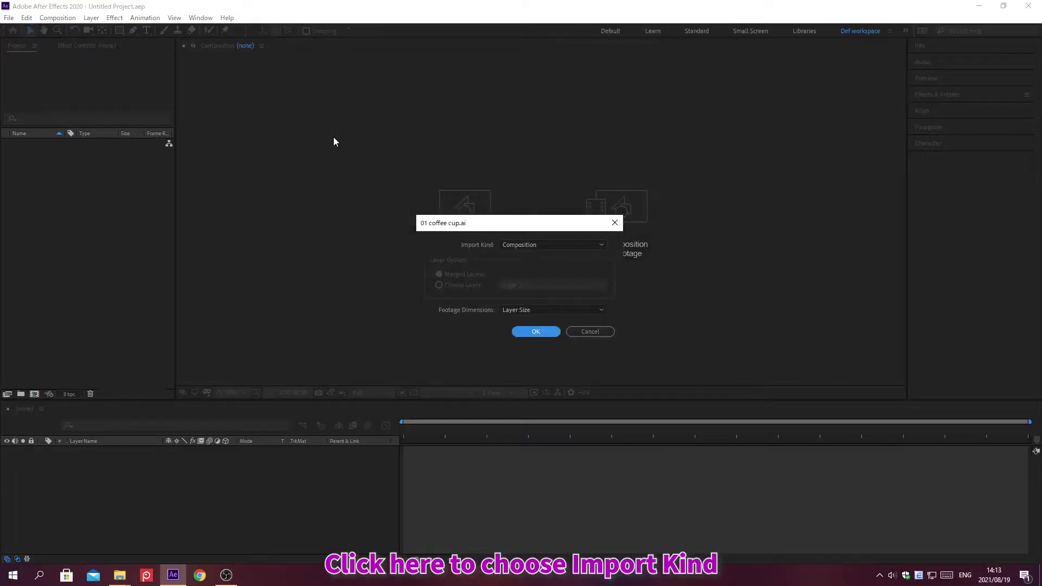
Import 01 coffee cup.ai as a Composition with Layer Size footage dimensions
{"action": "left_click", "coordinate": [536, 244]}
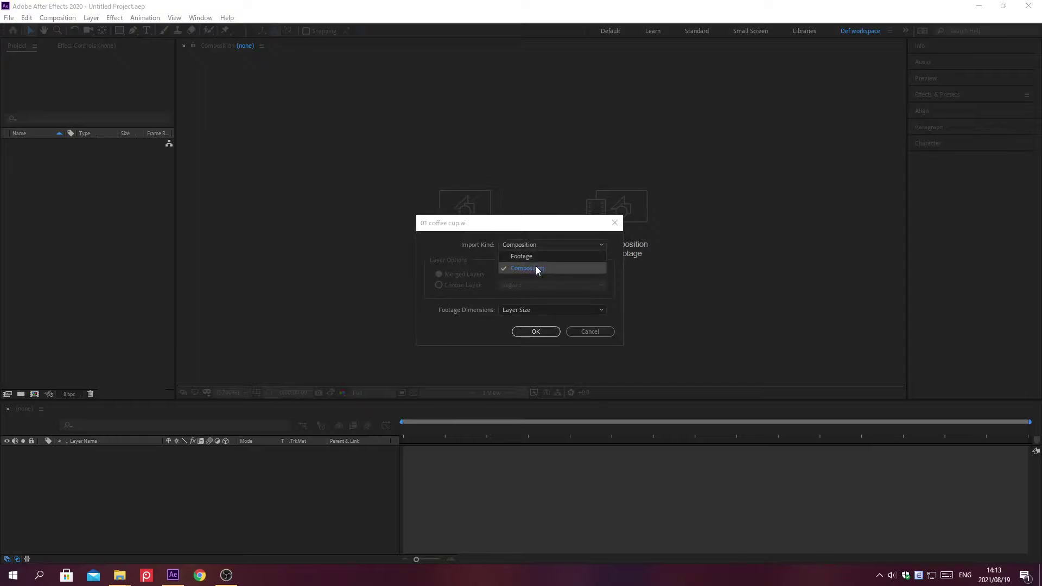
{"action": "left_click", "coordinate": [537, 270]}
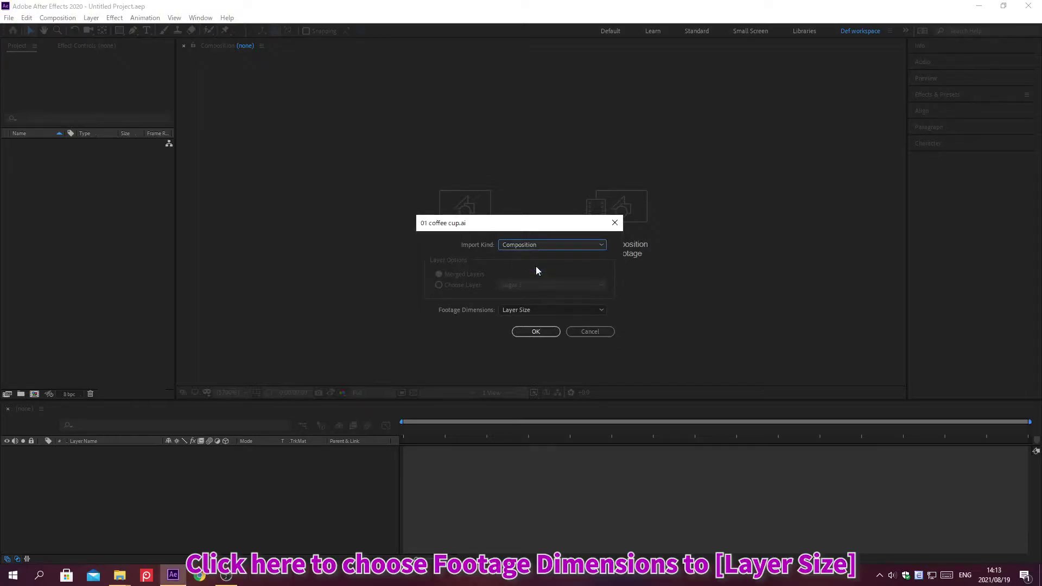
{"action": "left_click", "coordinate": [538, 310]}
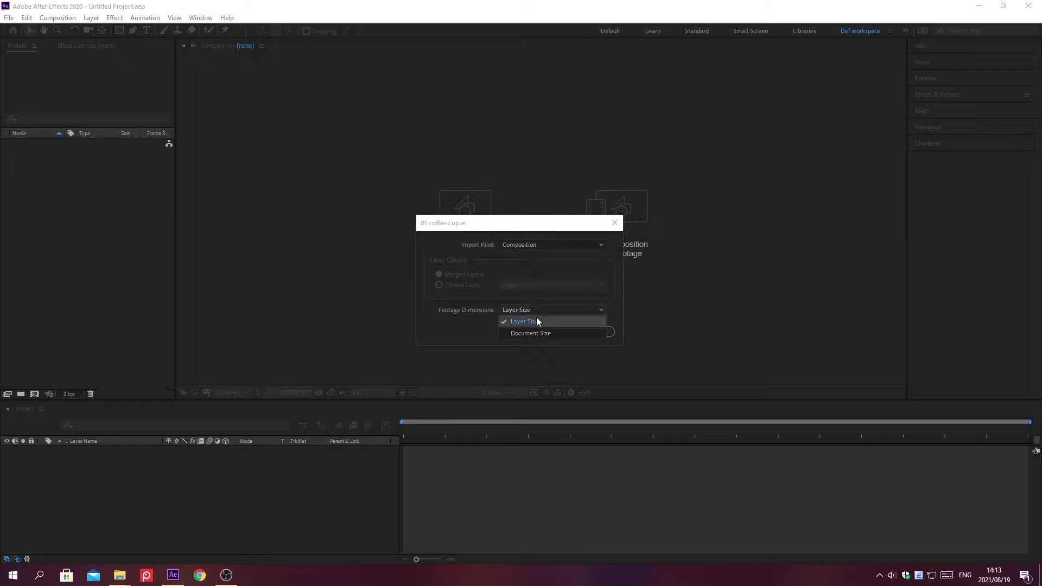
{"action": "left_click", "coordinate": [537, 320]}
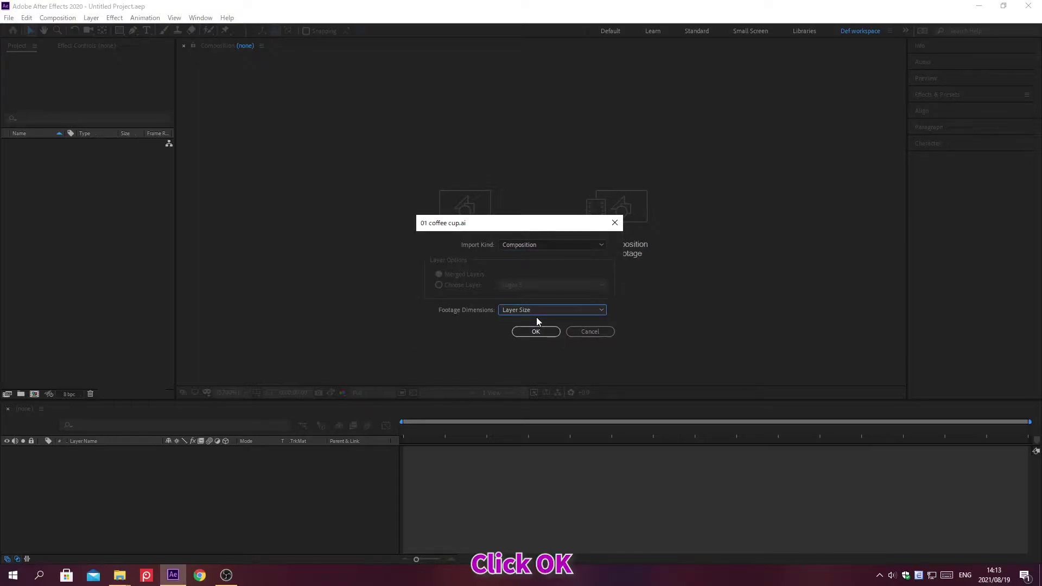
{"action": "left_click", "coordinate": [535, 332]}
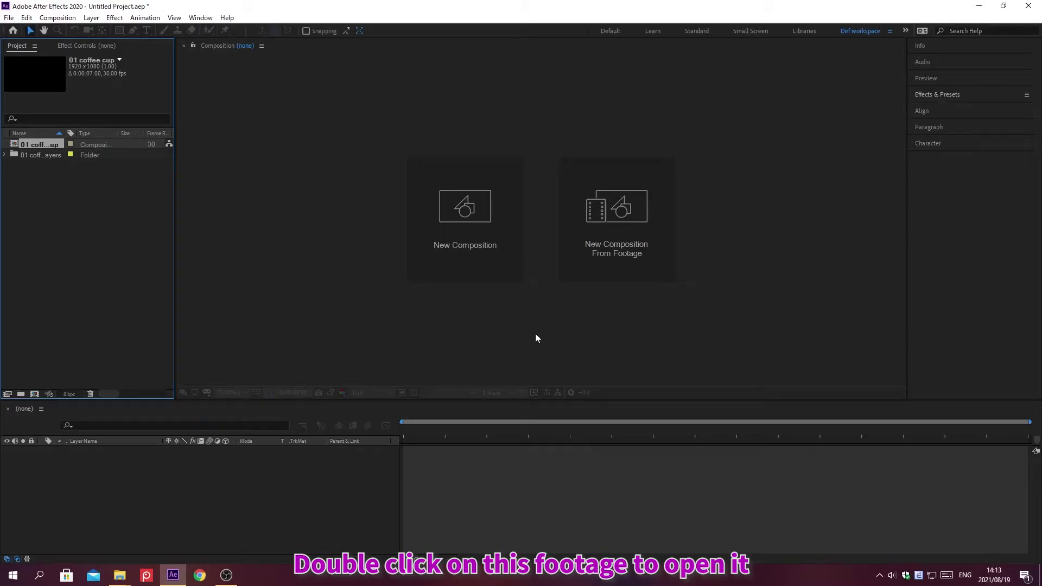
Open the 01 coffee cup comp and turn on the 3D Layer switch for the sugar layers
{"action": "double_click", "coordinate": [34, 145]}
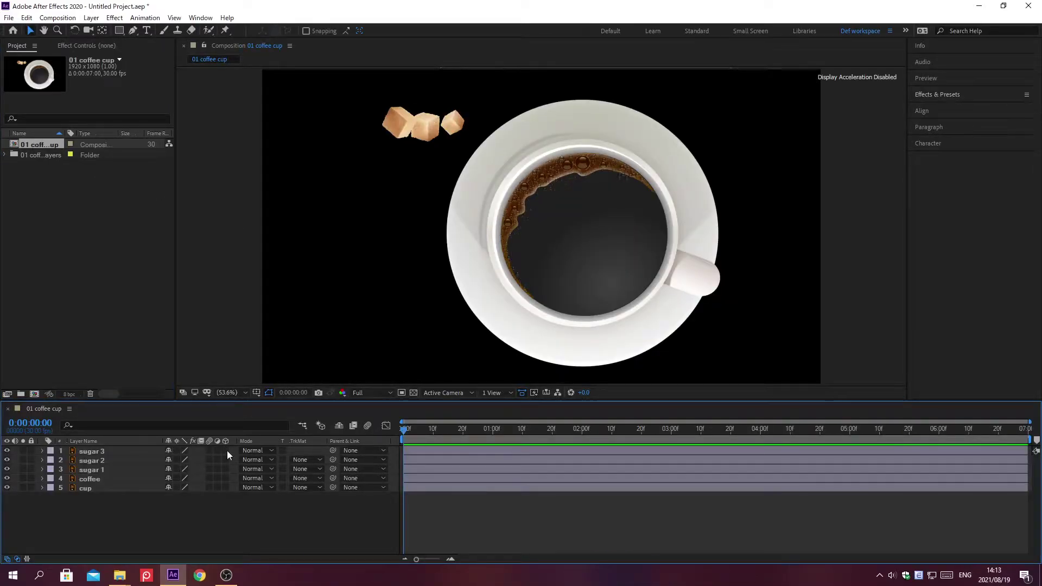
{"action": "left_click", "coordinate": [227, 450]}
{"action": "left_click", "coordinate": [225, 450]}
{"action": "left_click", "coordinate": [226, 459]}
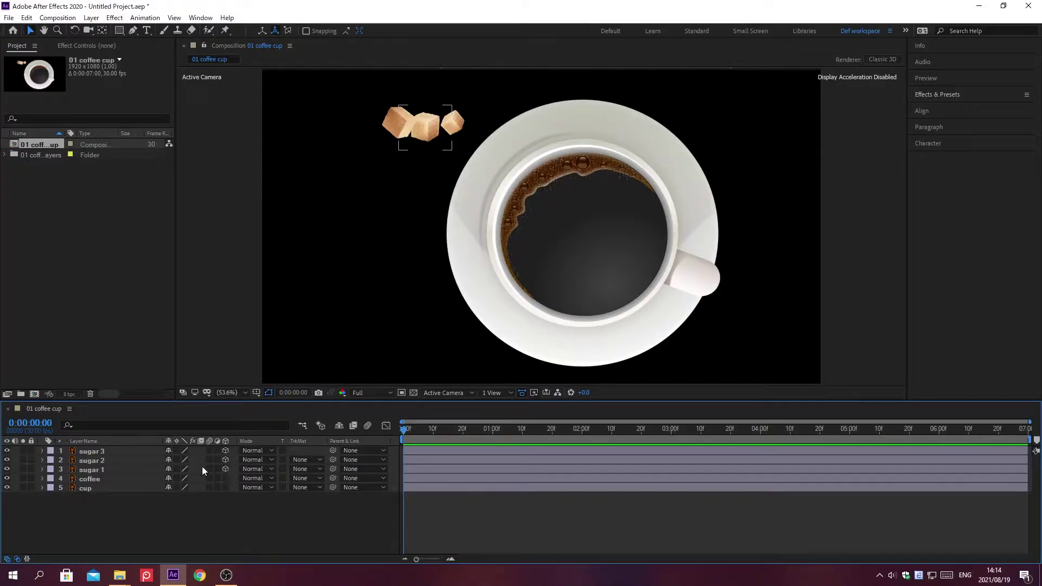
Start Position keyframes on the three sugar layers at 0:00 and set sugar 1 to 1037, 644, -1232
{"action": "left_click", "coordinate": [92, 451]}
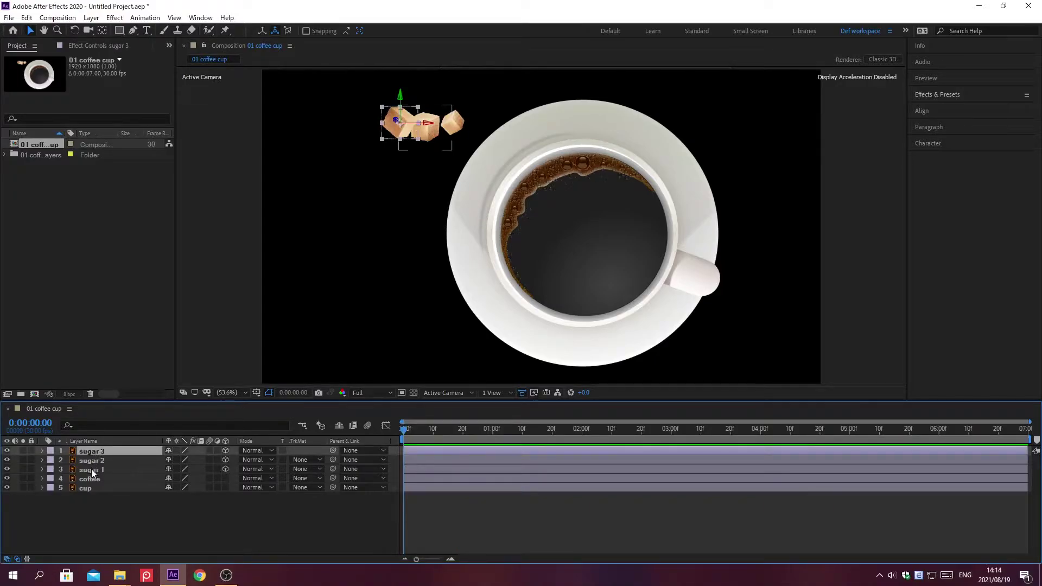
{"action": "left_click", "coordinate": [91, 469], "text": "shift"}
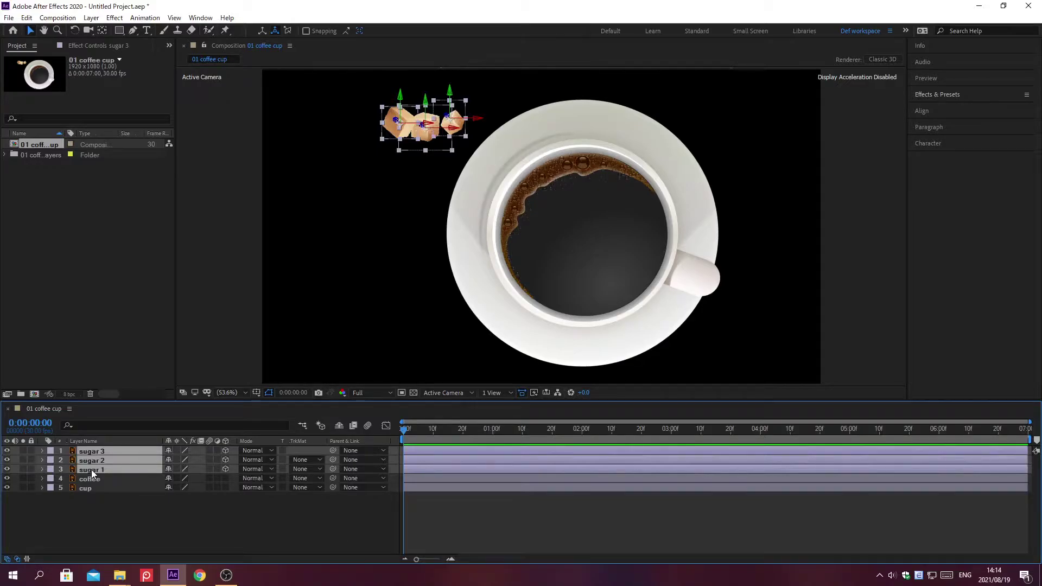
{"action": "key", "text": "p"}
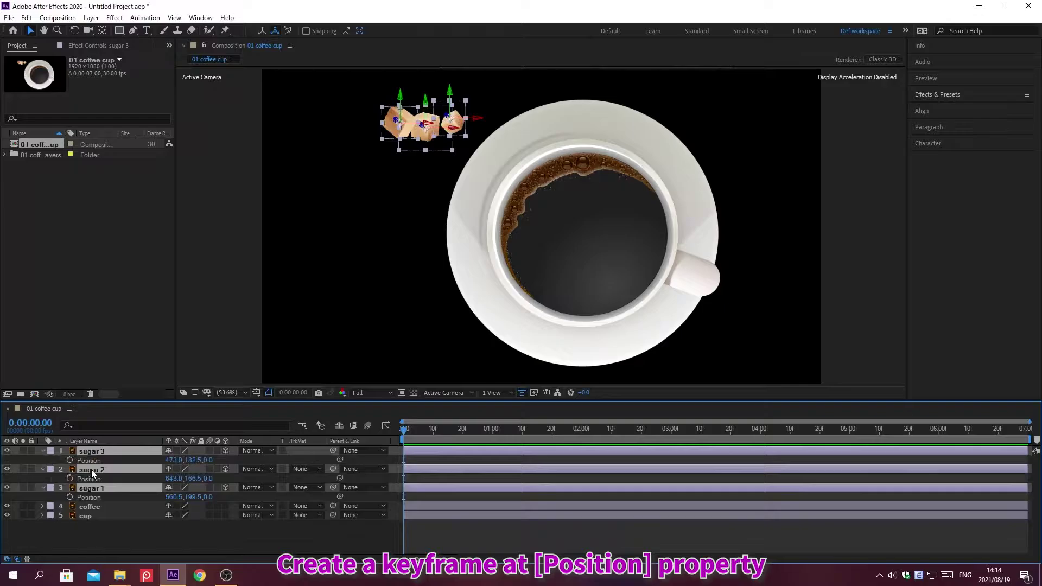
{"action": "left_click", "coordinate": [70, 497]}
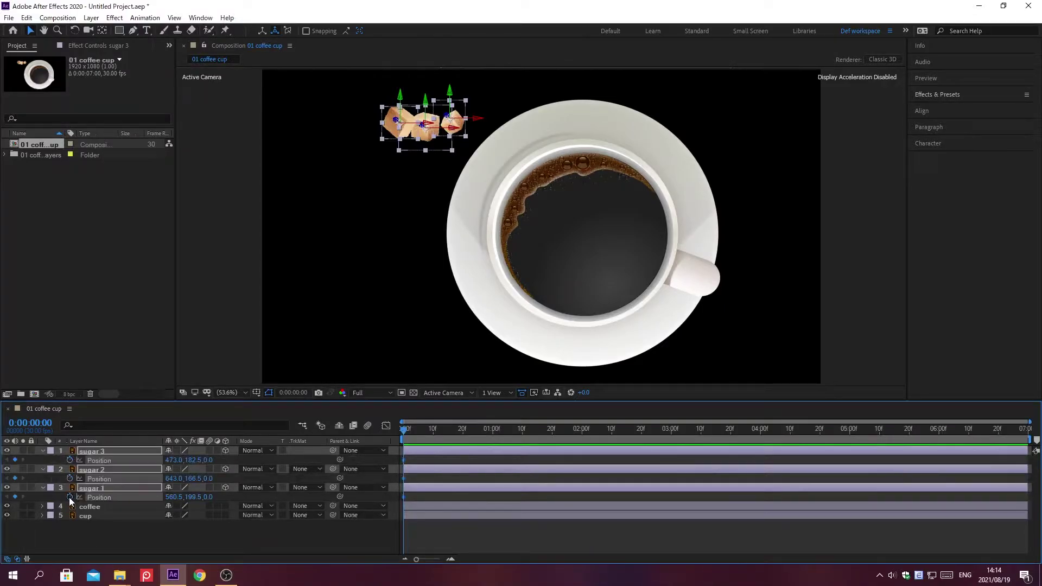
{"action": "key", "text": "F2"}
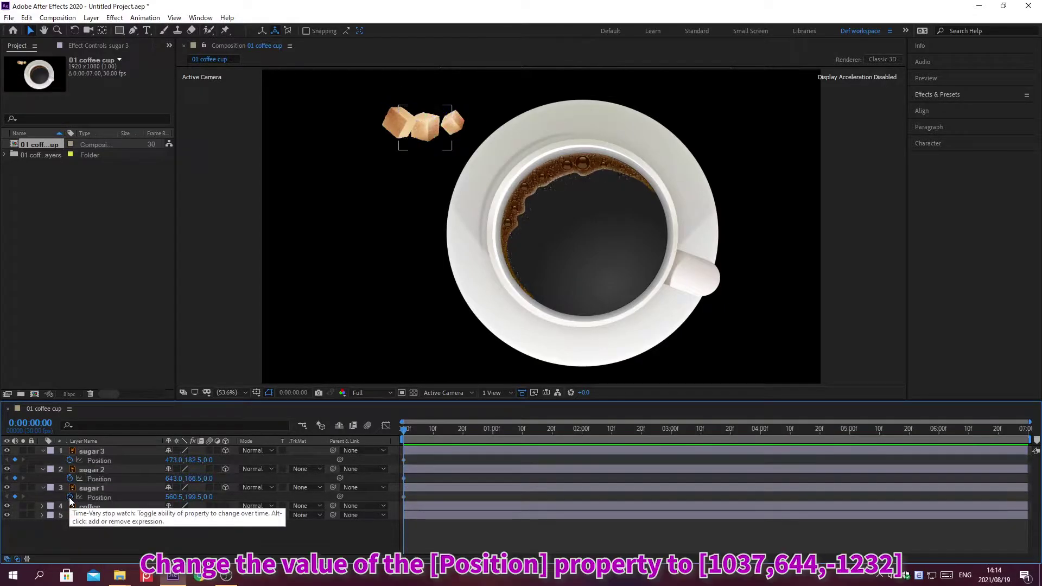
{"action": "left_click", "coordinate": [172, 497]}
{"action": "type", "text": "1037"}
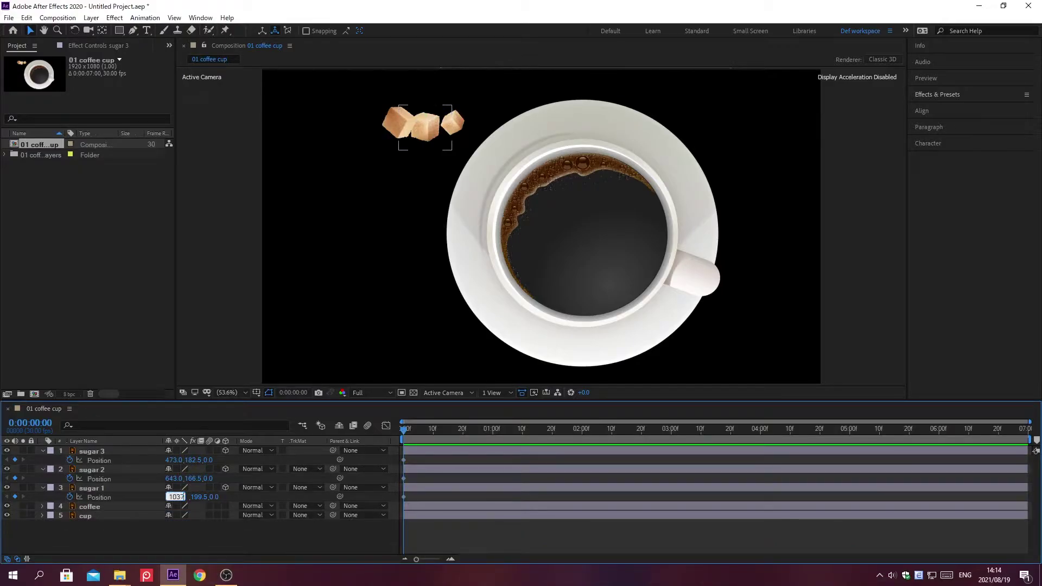
{"action": "key", "text": "Tab"}
{"action": "type", "text": "644"}
{"action": "key", "text": "Tab"}
{"action": "type", "text": "-1232"}
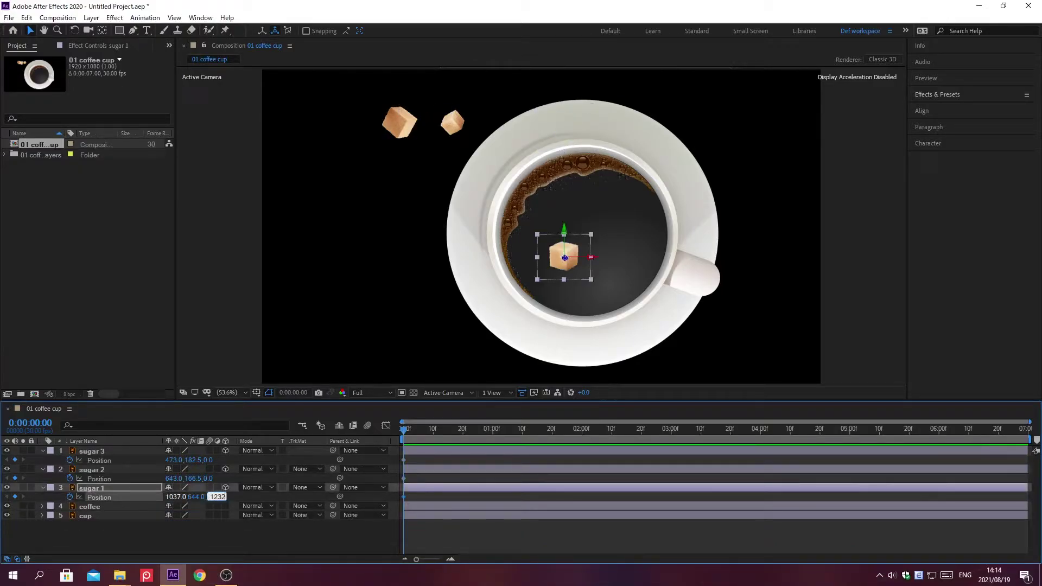
{"action": "key", "text": "Return"}
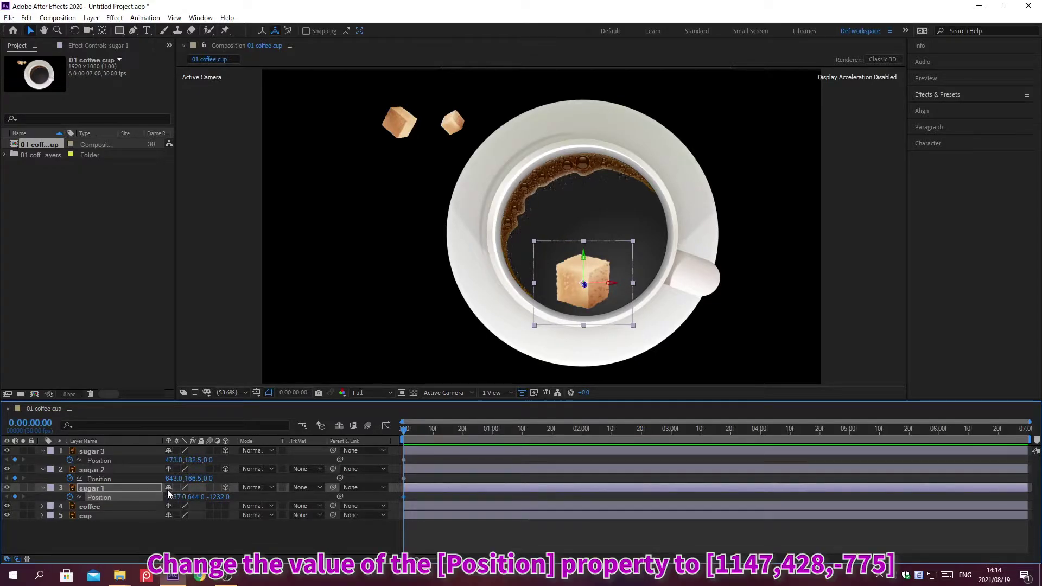
Set sugar 2's starting Position to 1147, 428, -775
{"action": "left_click", "coordinate": [172, 479]}
{"action": "type", "text": "1147"}
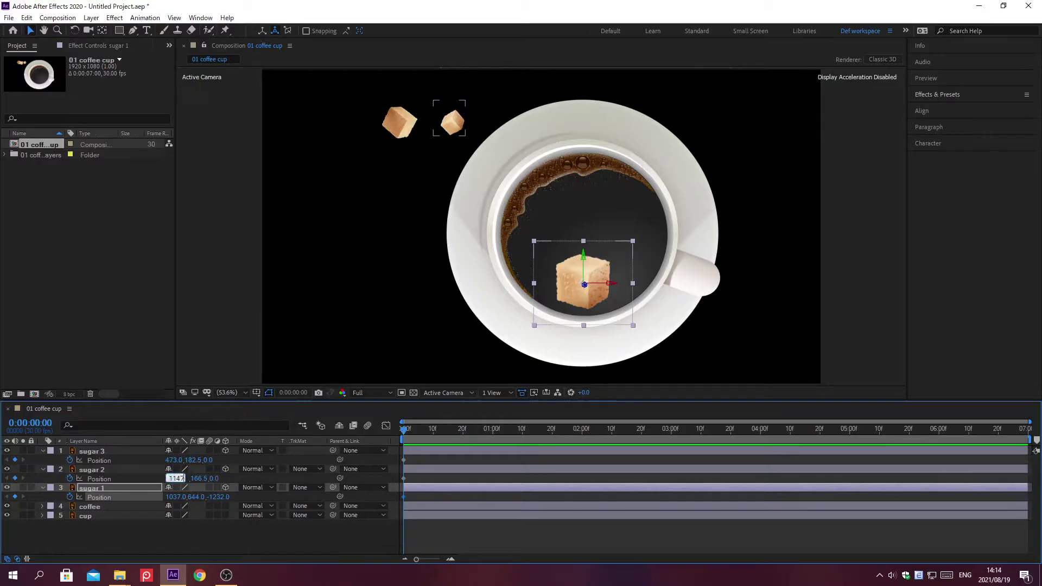
{"action": "key", "text": "Tab"}
{"action": "type", "text": "428"}
{"action": "key", "text": "Tab"}
{"action": "type", "text": "-775"}
{"action": "key", "text": "Return"}
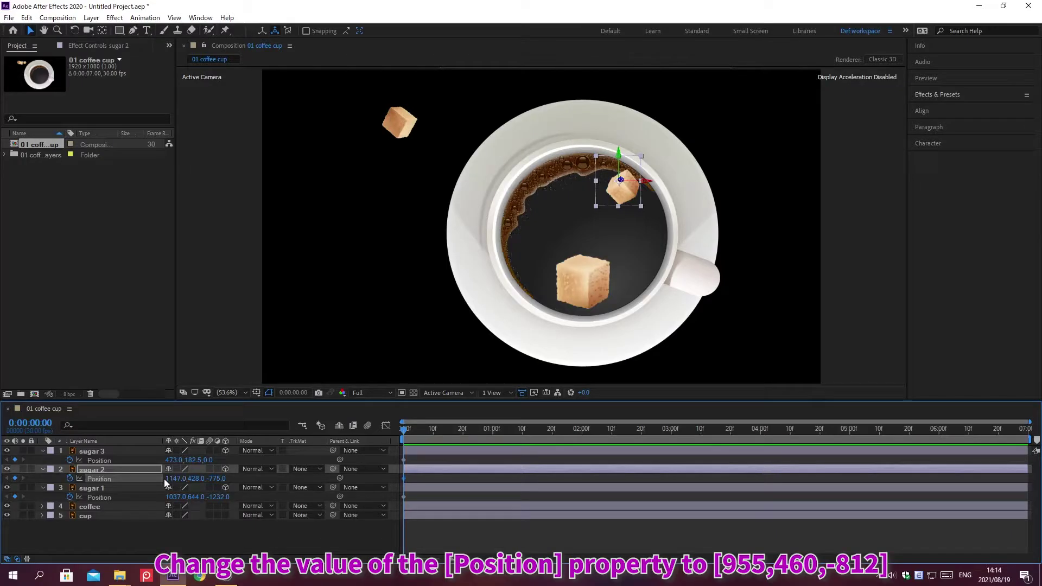
Set sugar 3's starting Position to 955, 460, -812
{"action": "left_click", "coordinate": [172, 460]}
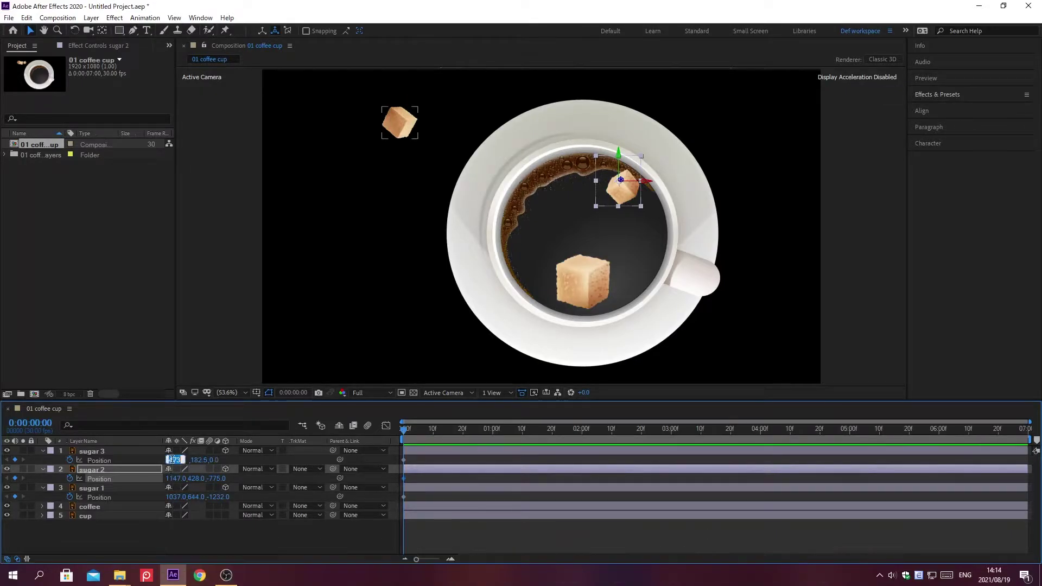
{"action": "type", "text": "955"}
{"action": "key", "text": "Tab"}
{"action": "type", "text": "460"}
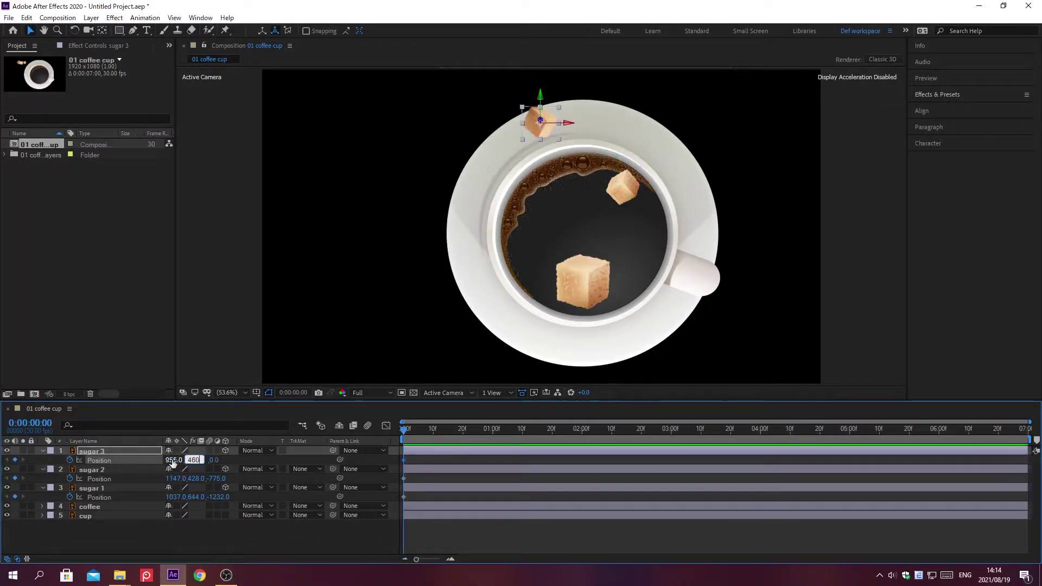
{"action": "key", "text": "Tab"}
{"action": "type", "text": "-812"}
{"action": "key", "text": "Return"}
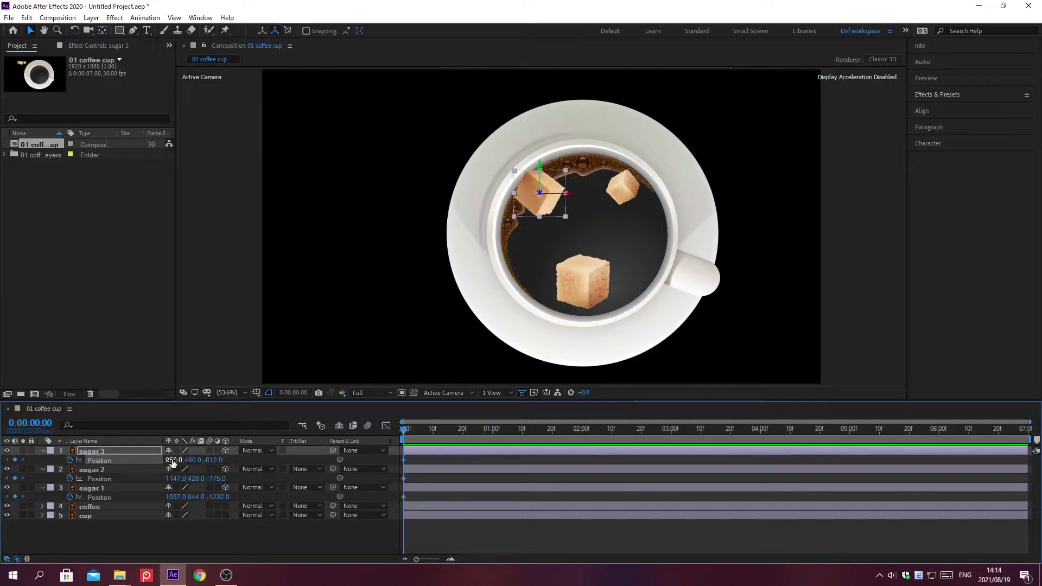
{"action": "key", "text": "alt+shift+j"}
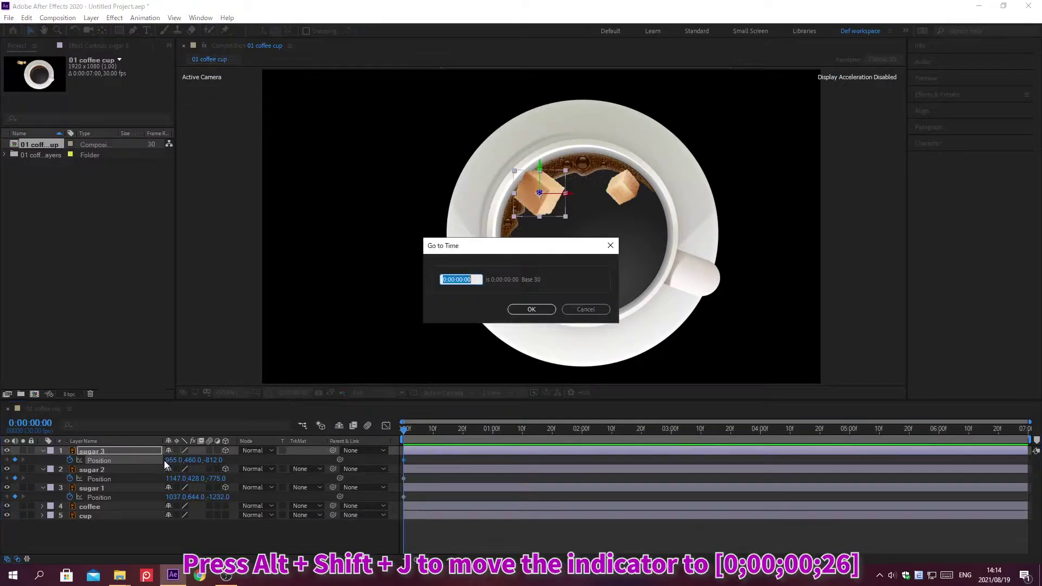
At 0:00:00:26, keyframe sugar 1's Position at 1140, 675, 375
{"action": "type", "text": "0;00;00;26"}
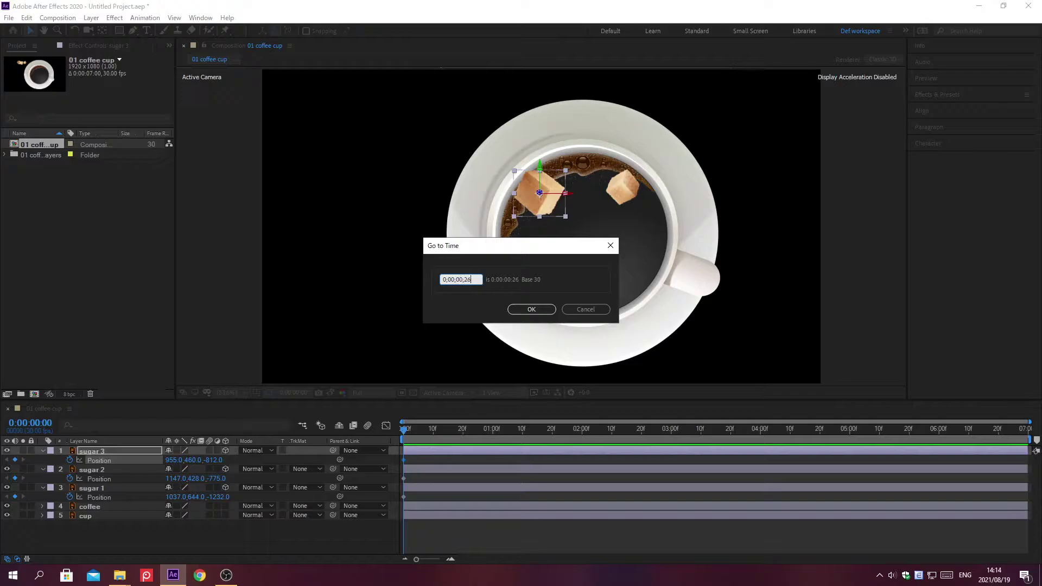
{"action": "key", "text": "Return"}
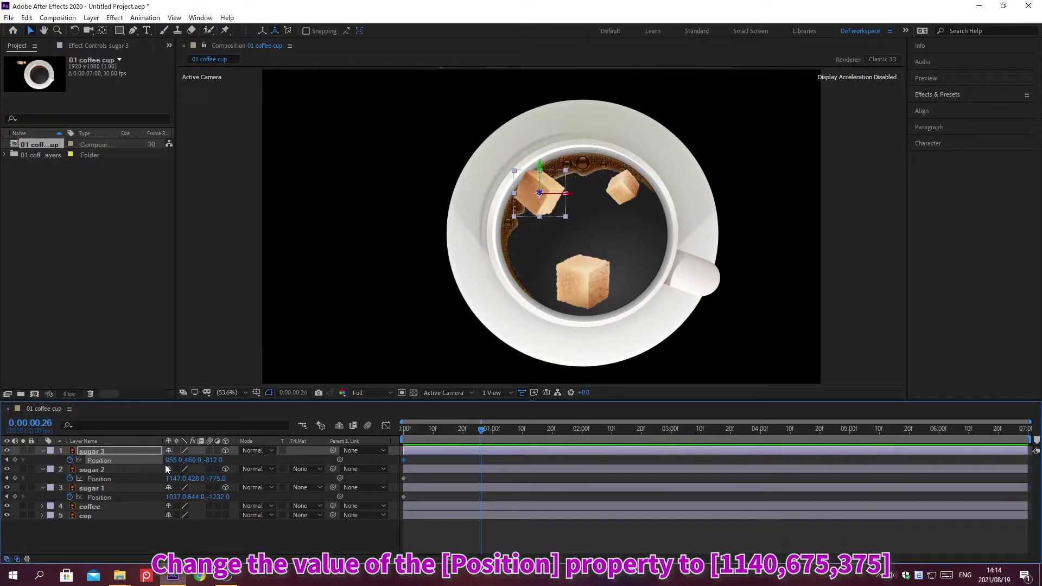
{"action": "left_click", "coordinate": [175, 496]}
{"action": "type", "text": "1140"}
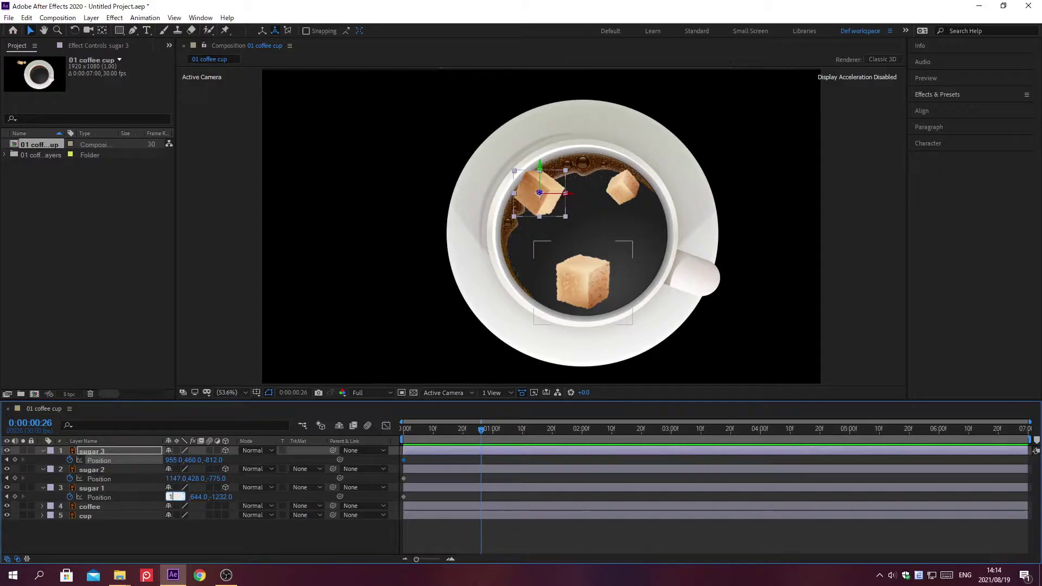
{"action": "key", "text": "Tab"}
{"action": "type", "text": "675"}
{"action": "key", "text": "Tab"}
{"action": "type", "text": "375"}
{"action": "key", "text": "Return"}
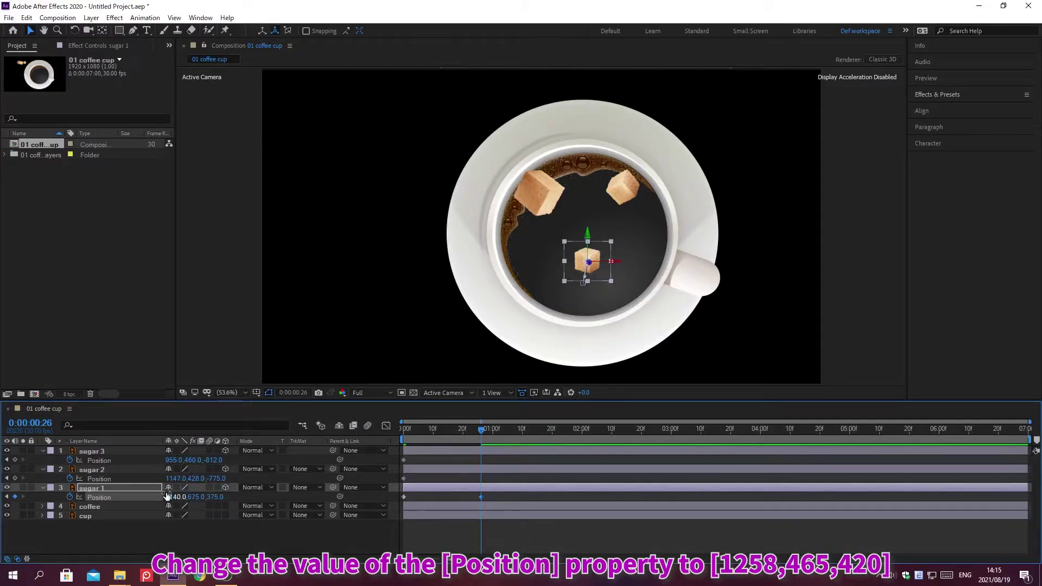
Keyframe sugar 2's Position at 1258, 465, 420
{"action": "left_click", "coordinate": [172, 478]}
{"action": "type", "text": "1258"}
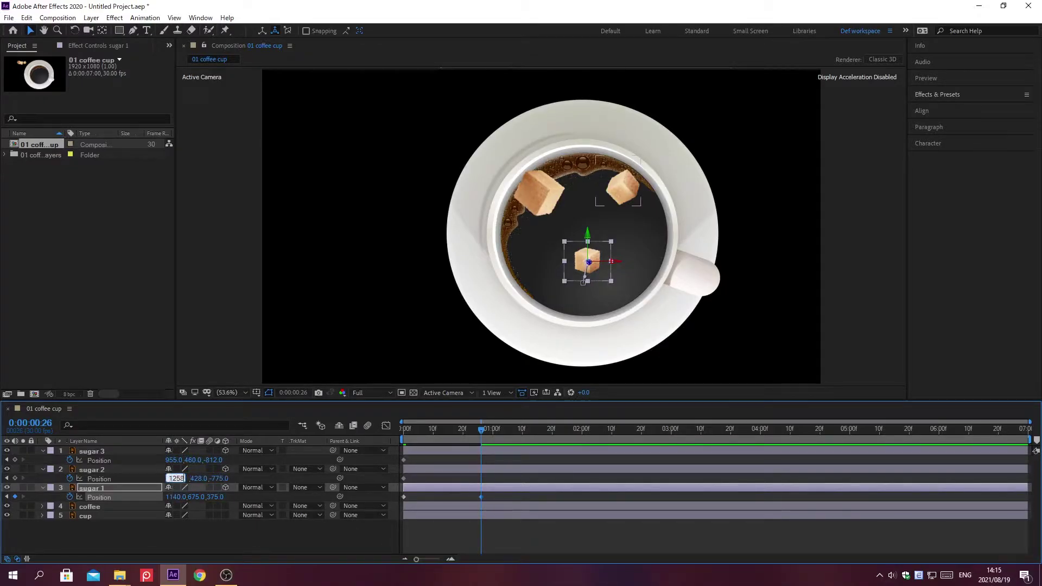
{"action": "key", "text": "Tab"}
{"action": "type", "text": "465"}
{"action": "key", "text": "Tab"}
{"action": "type", "text": "420"}
{"action": "key", "text": "Return"}
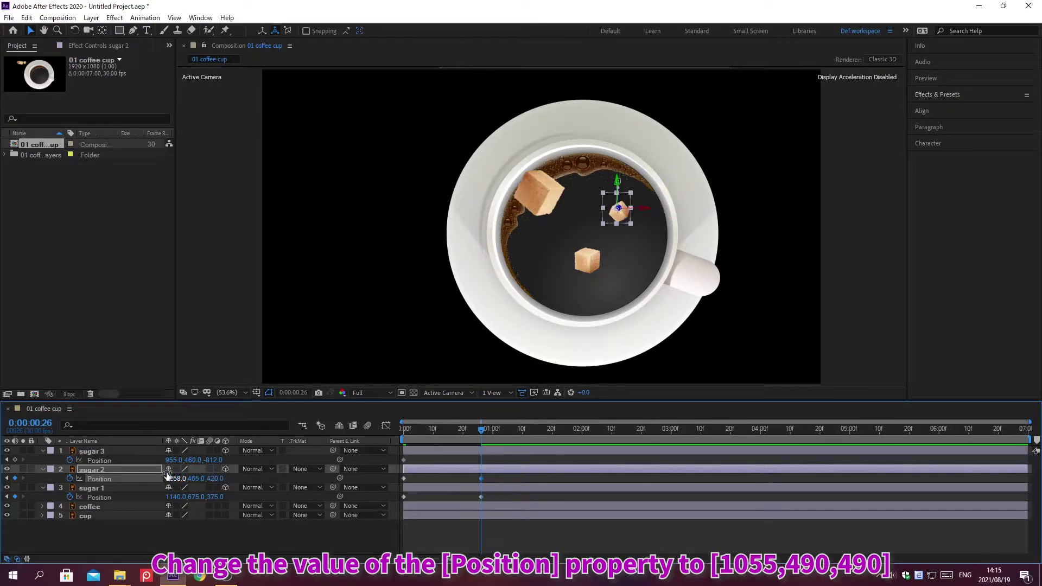
Keyframe sugar 3's Position at 1055, 490, 490 and view the comp at 100%
{"action": "left_click", "coordinate": [173, 460]}
{"action": "type", "text": "1055"}
{"action": "key", "text": "Tab"}
{"action": "type", "text": "490"}
{"action": "key", "text": "Tab"}
{"action": "type", "text": "490"}
{"action": "key", "text": "Return"}
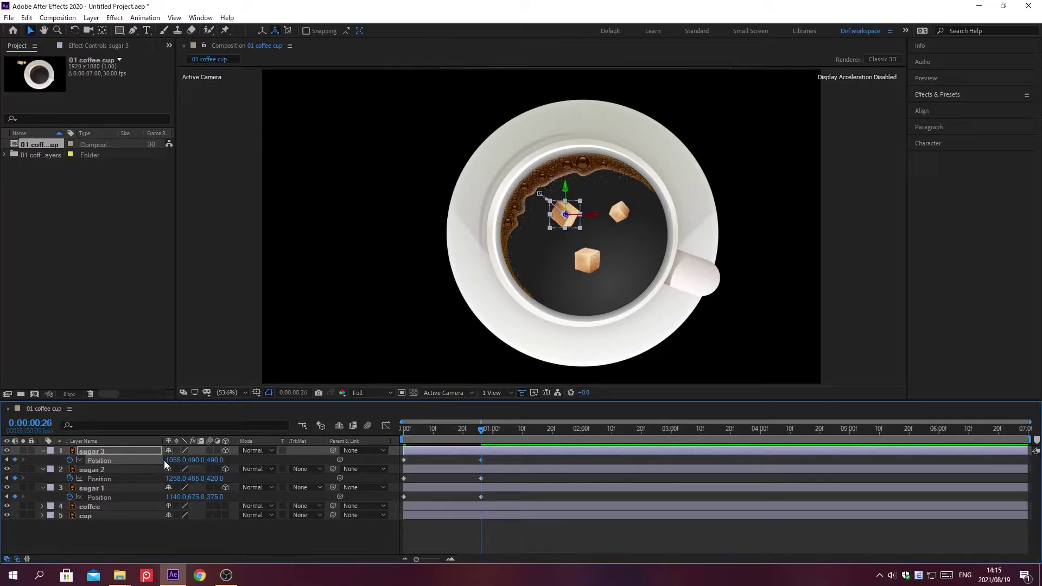
{"action": "key", "text": "period"}
{"action": "key", "text": "alt+shift+j"}
At 0:00:00:15, draw a closed triangular mask on the sugar 3 cube
{"action": "type", "text": "0;00;00;15"}
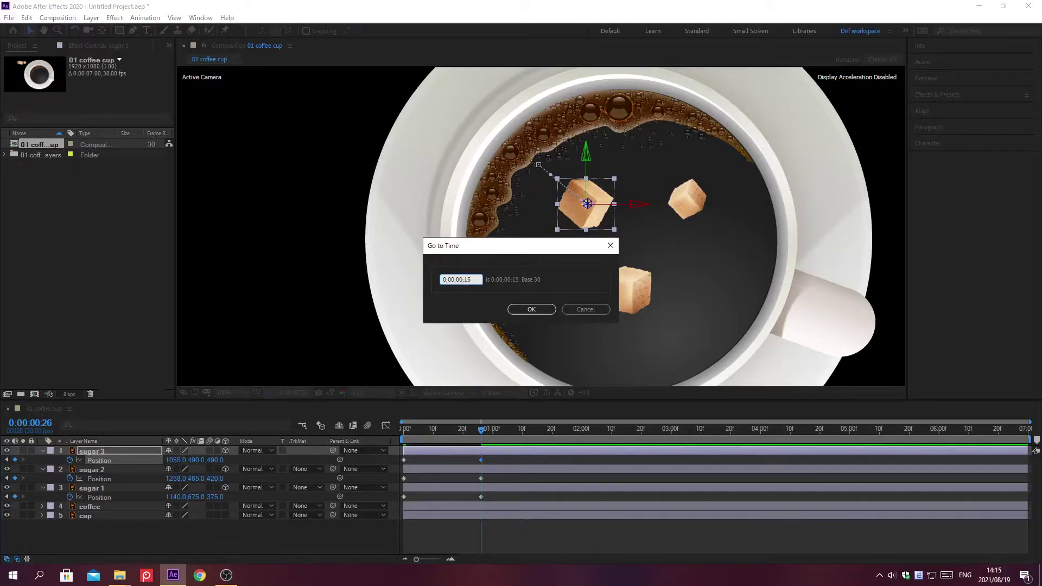
{"action": "key", "text": "Return"}
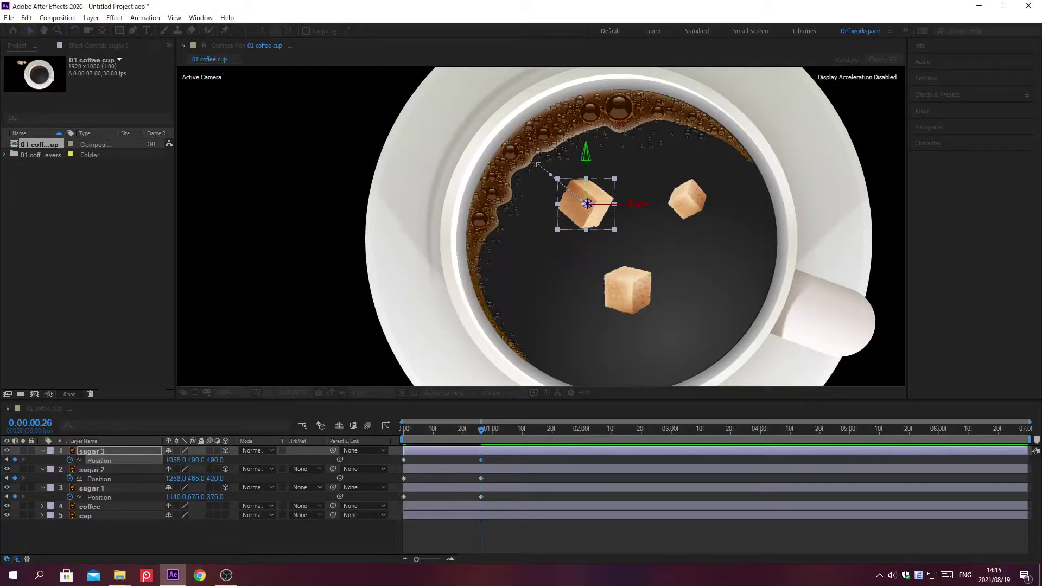
{"action": "left_click", "coordinate": [135, 449]}
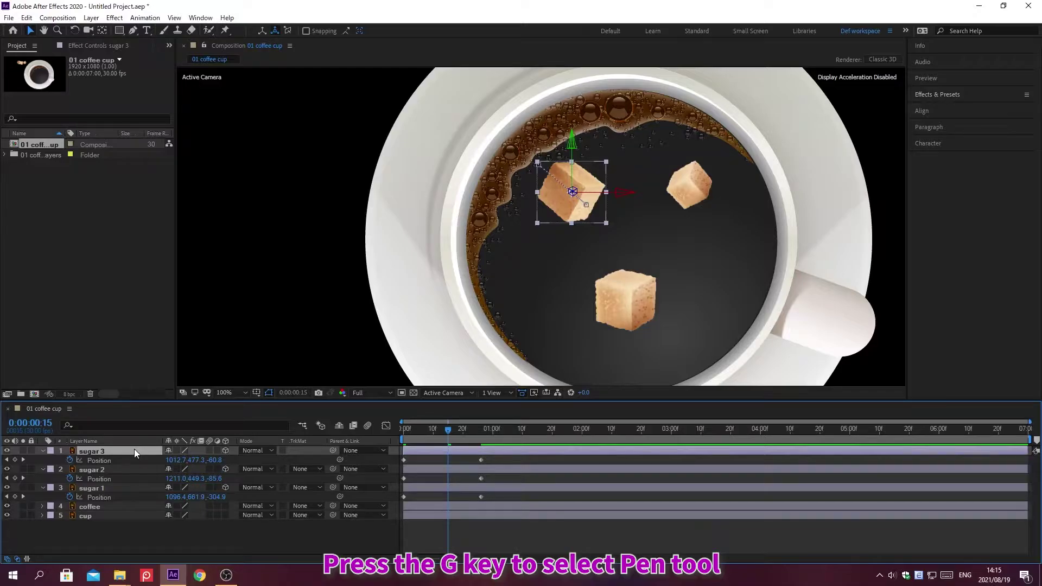
{"action": "key", "text": "g"}
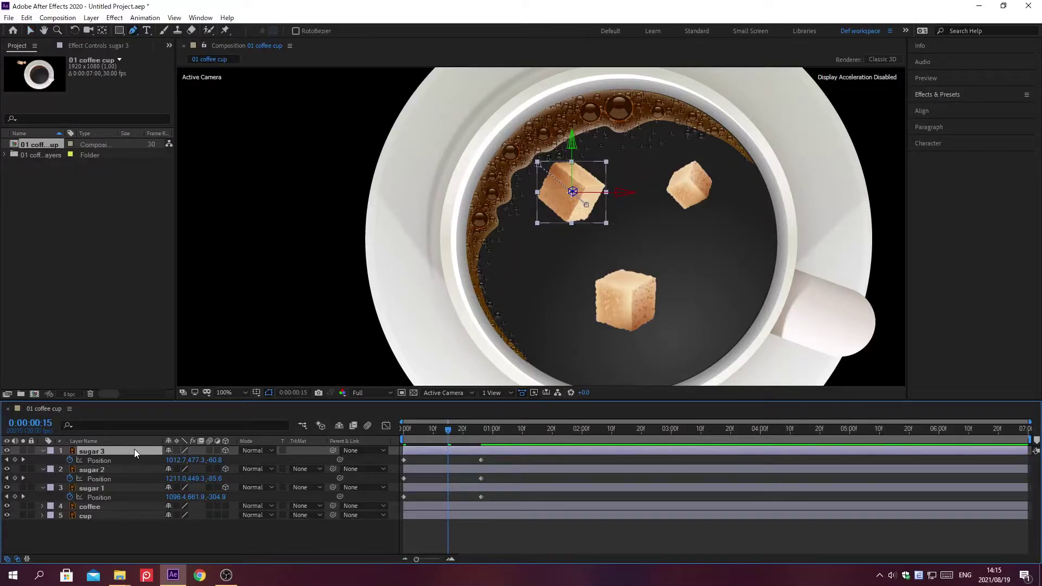
{"action": "left_click", "coordinate": [565, 172]}
{"action": "left_click", "coordinate": [575, 207]}
{"action": "left_click", "coordinate": [594, 187]}
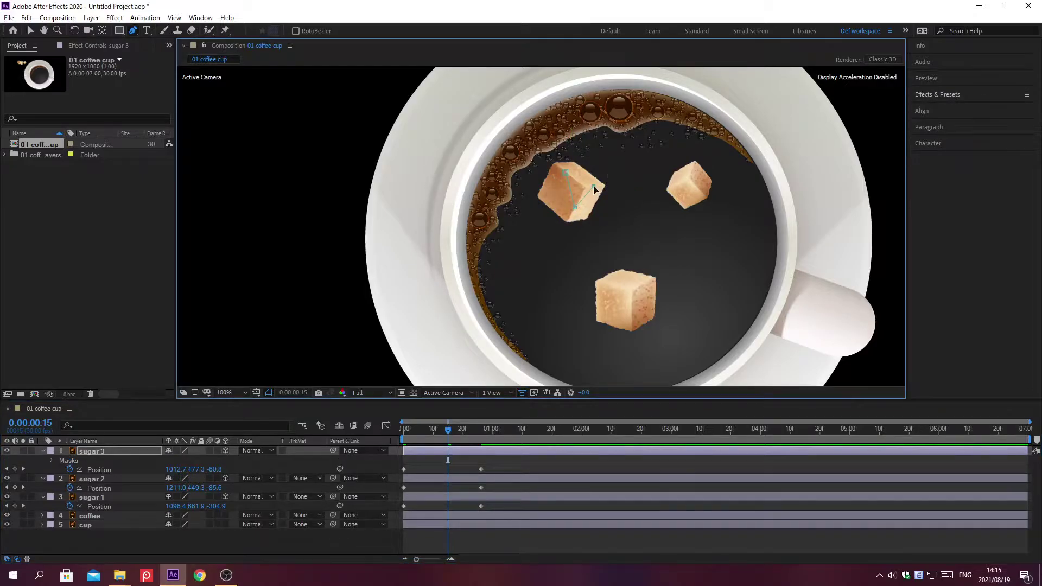
{"action": "left_click", "coordinate": [566, 172]}
{"action": "key", "text": "v"}
Draw a closed triangular mask on the sugar 2 cube
{"action": "left_click", "coordinate": [134, 478]}
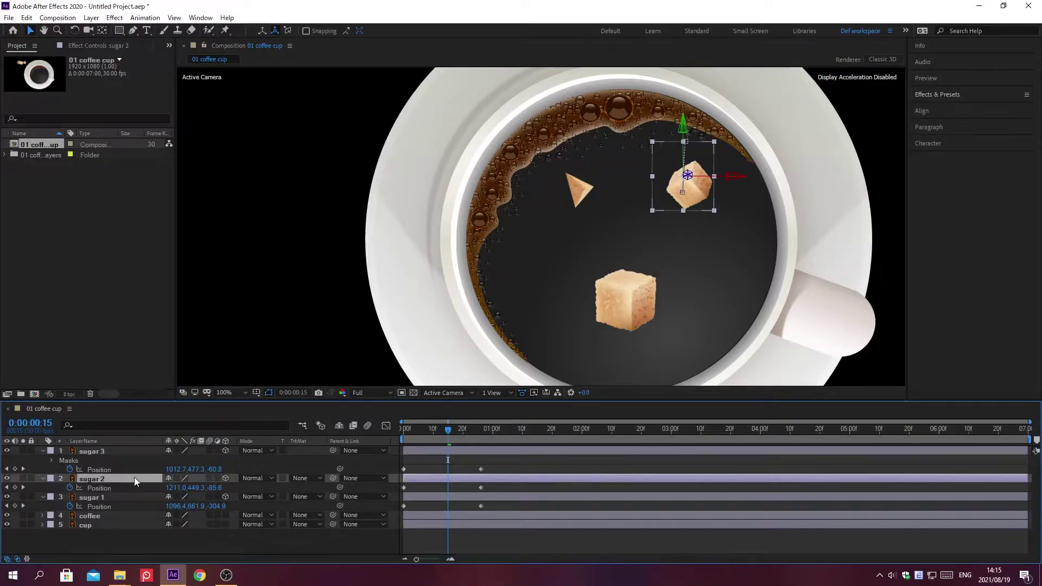
{"action": "key", "text": "g"}
{"action": "left_click", "coordinate": [692, 168]}
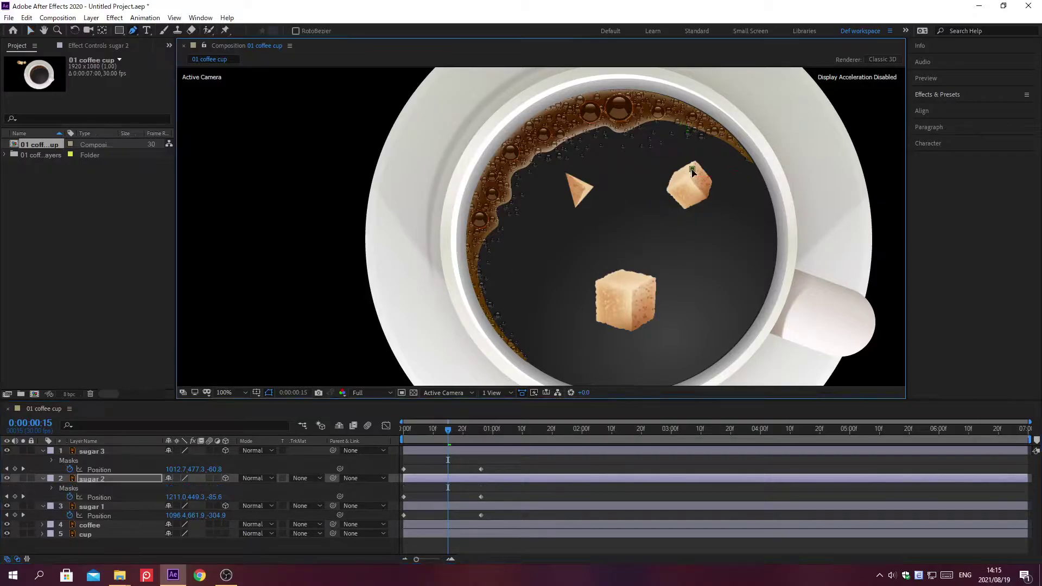
{"action": "left_click", "coordinate": [674, 184]}
{"action": "left_click", "coordinate": [697, 193]}
{"action": "left_click", "coordinate": [692, 170]}
{"action": "key", "text": "v"}
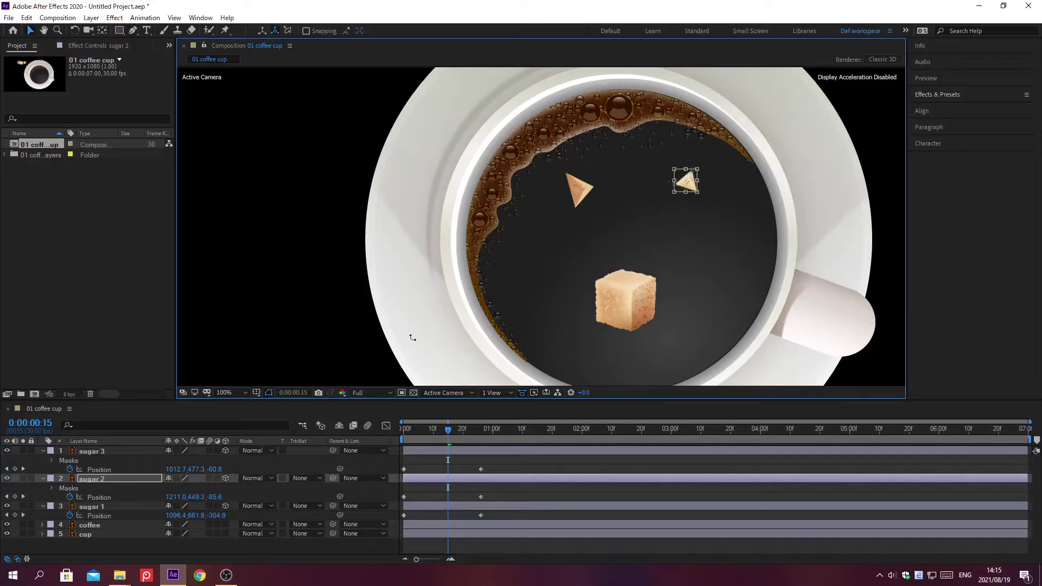
Draw a closed mask on the sugar 1 cube, then select all three sugar layers
{"action": "left_click", "coordinate": [135, 506]}
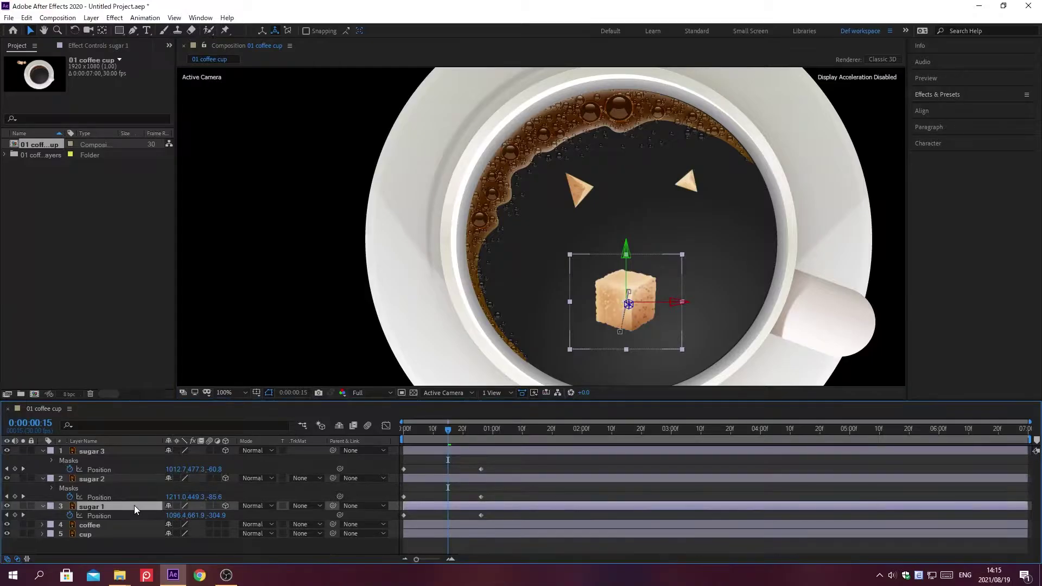
{"action": "key", "text": "g"}
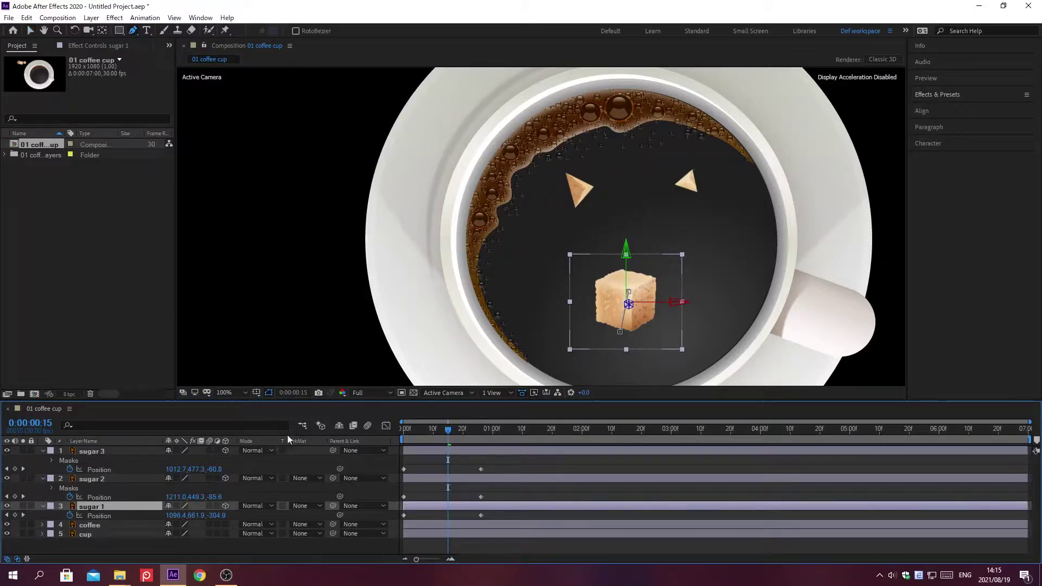
{"action": "left_click", "coordinate": [612, 284]}
{"action": "left_click", "coordinate": [644, 284]}
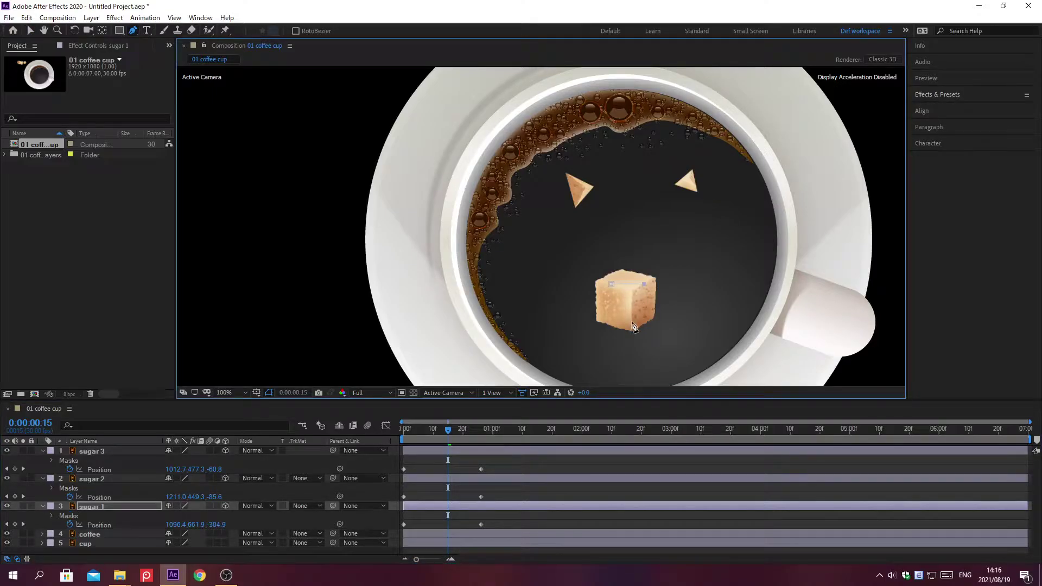
{"action": "left_click", "coordinate": [612, 286]}
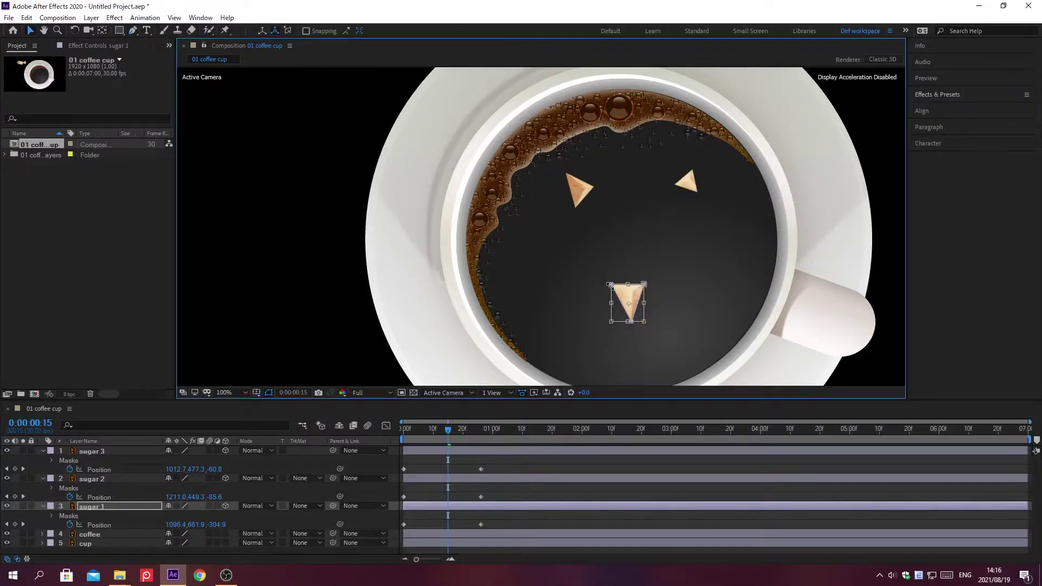
{"action": "key", "text": "F2"}
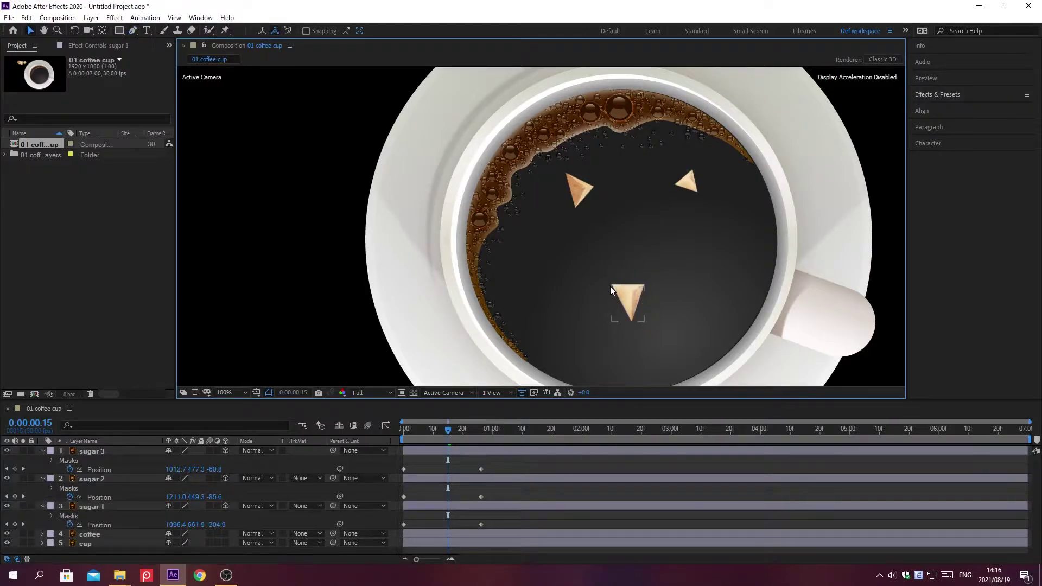
{"action": "left_click", "coordinate": [92, 452]}
{"action": "left_click", "coordinate": [92, 507], "text": "shift"}
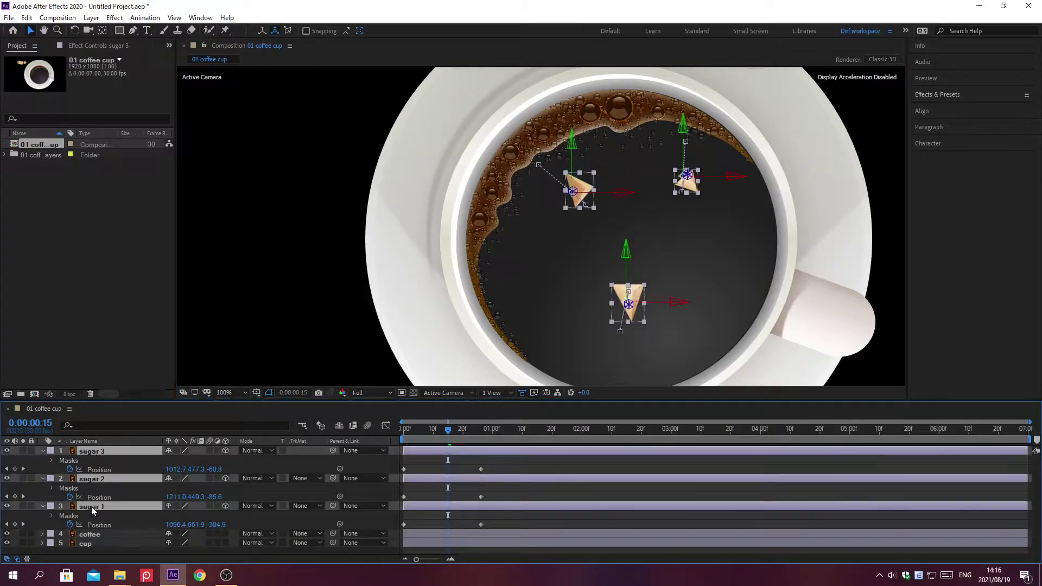
{"action": "key", "text": "ctrl+f"}
Filter the sugar layers to their Mask Expansion property and enter 0;00;00;00 as the target time
{"action": "type", "text": "Ma"}
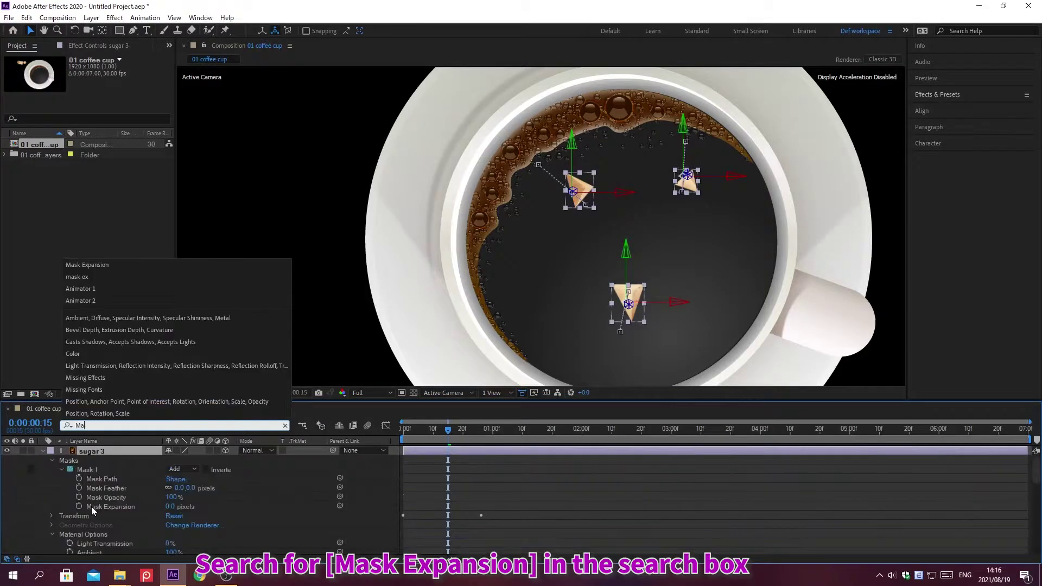
{"action": "type", "text": "sk Expansion"}
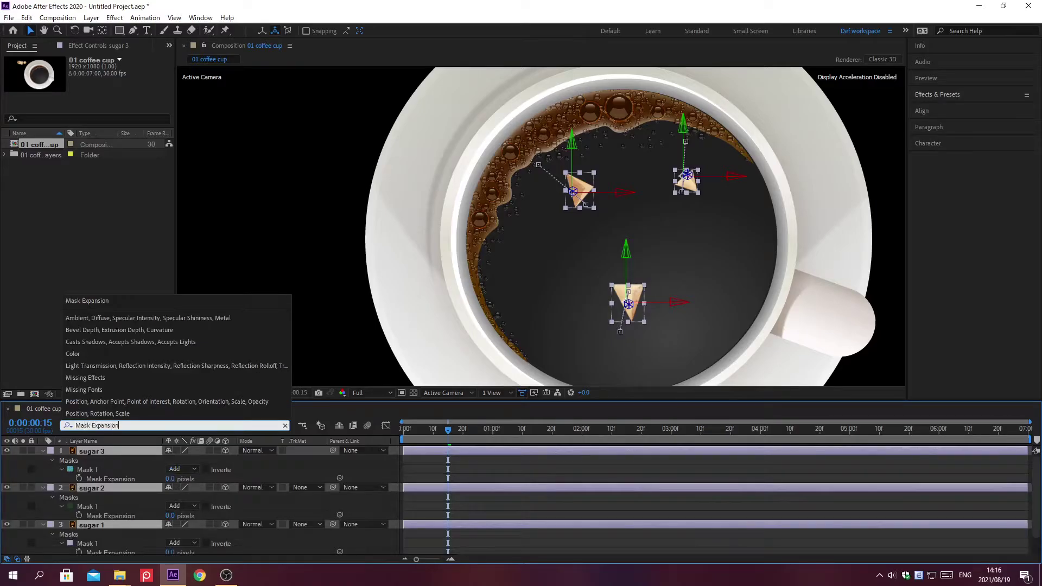
{"action": "key", "text": "Return"}
{"action": "key", "text": "F2"}
{"action": "key", "text": "alt+shift+j"}
{"action": "type", "text": "0;00;00;00"}
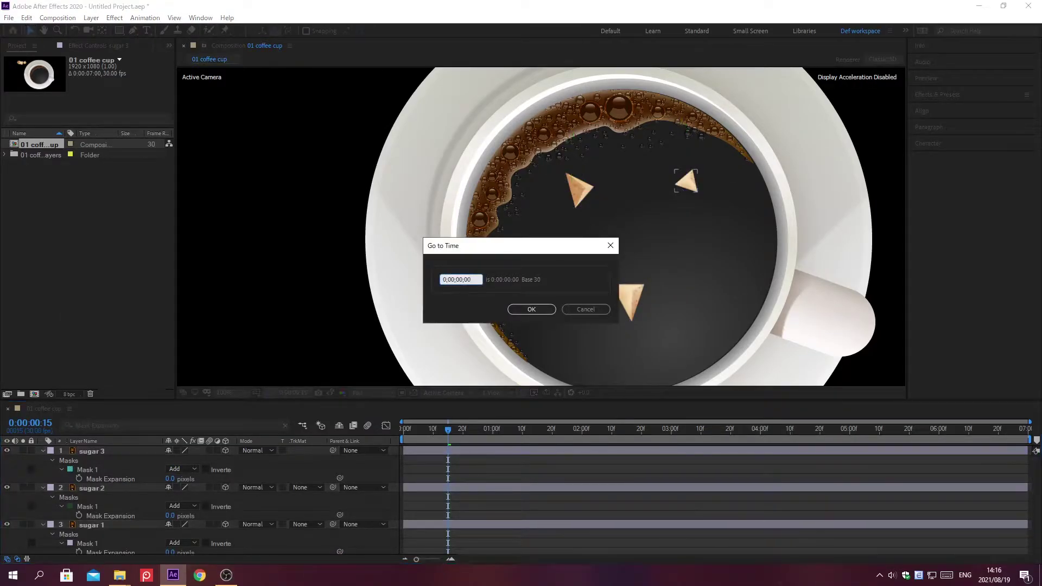
At frame 0, start Mask Expansion keyframes on sugar 1, sugar 2 and sugar 3
{"action": "key", "text": "Return"}
{"action": "scroll", "coordinate": [141, 497], "scroll_direction": "down", "scroll_amount": 1}
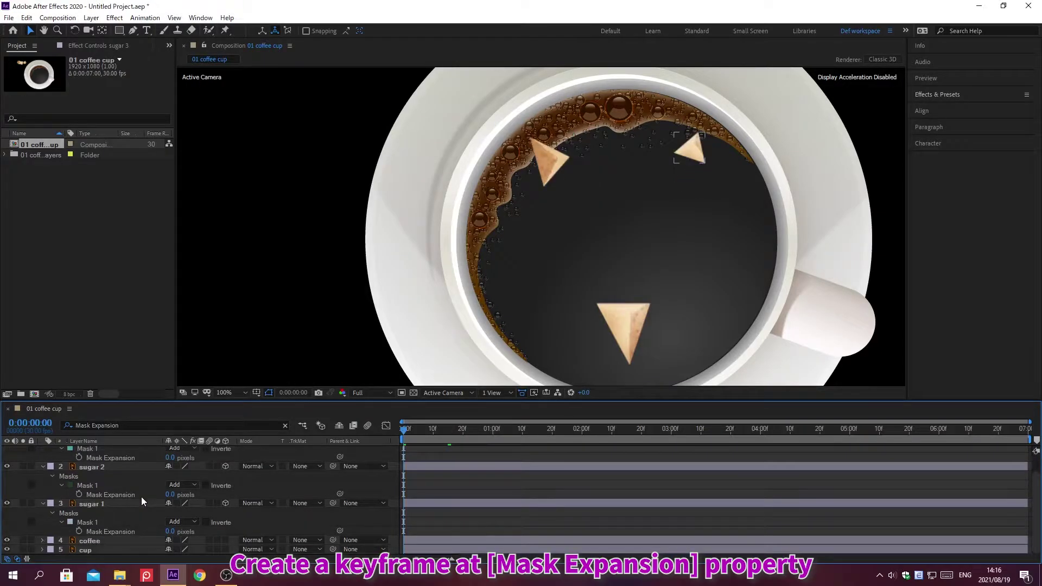
{"action": "left_click", "coordinate": [121, 507]}
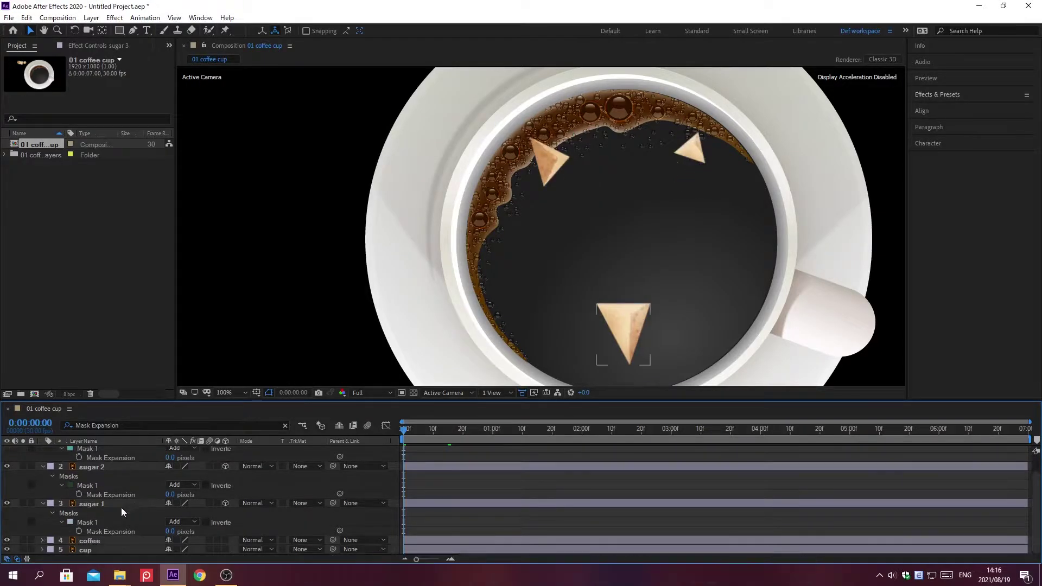
{"action": "left_click", "coordinate": [79, 530]}
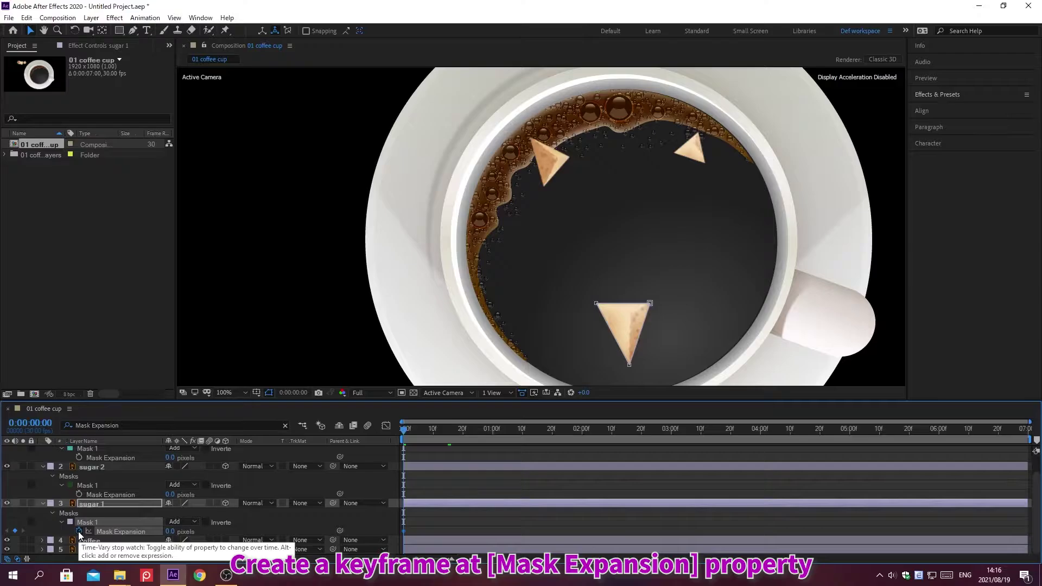
{"action": "left_click", "coordinate": [79, 494]}
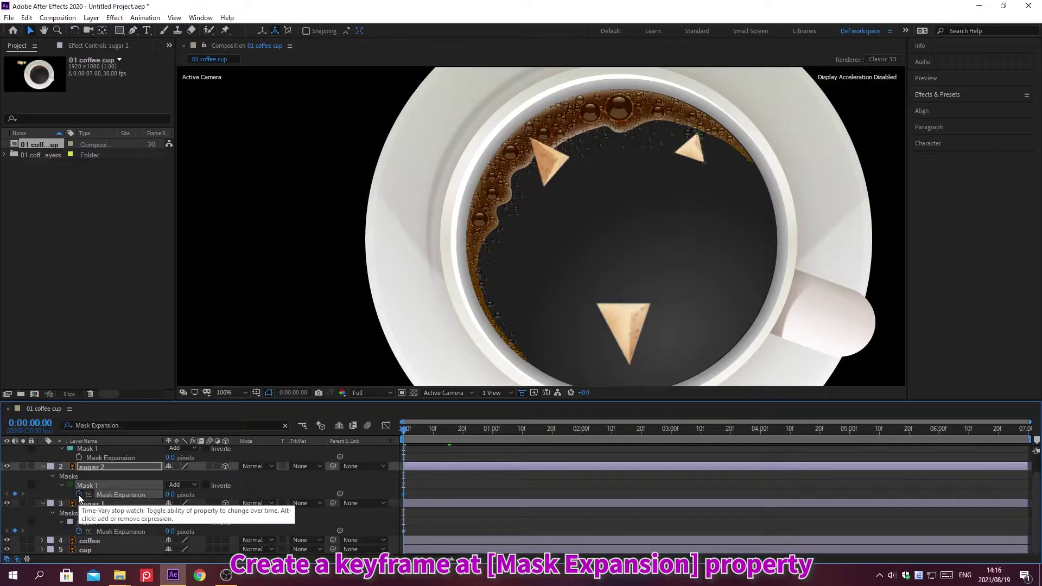
{"action": "left_click", "coordinate": [79, 457]}
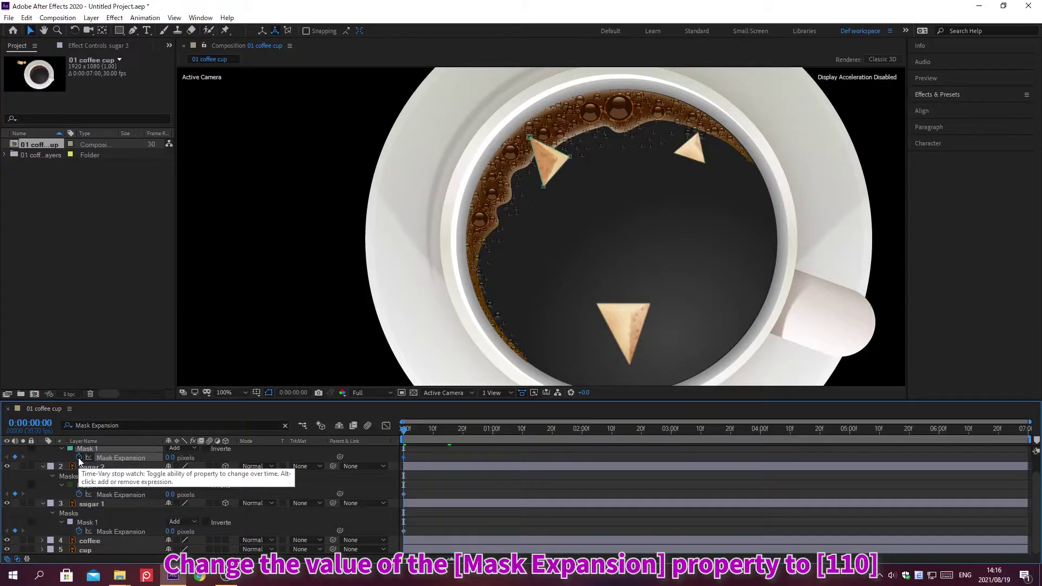
Set Mask Expansion to 110 px for sugar 3, 130 px for sugar 2, 200 px for sugar 1
{"action": "left_click", "coordinate": [170, 458]}
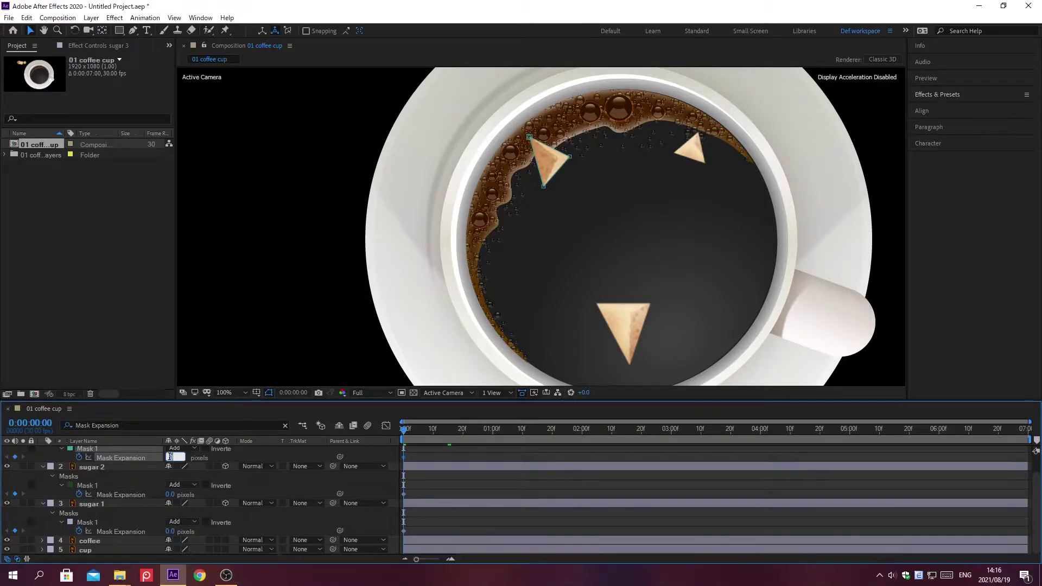
{"action": "type", "text": "110"}
{"action": "key", "text": "Return"}
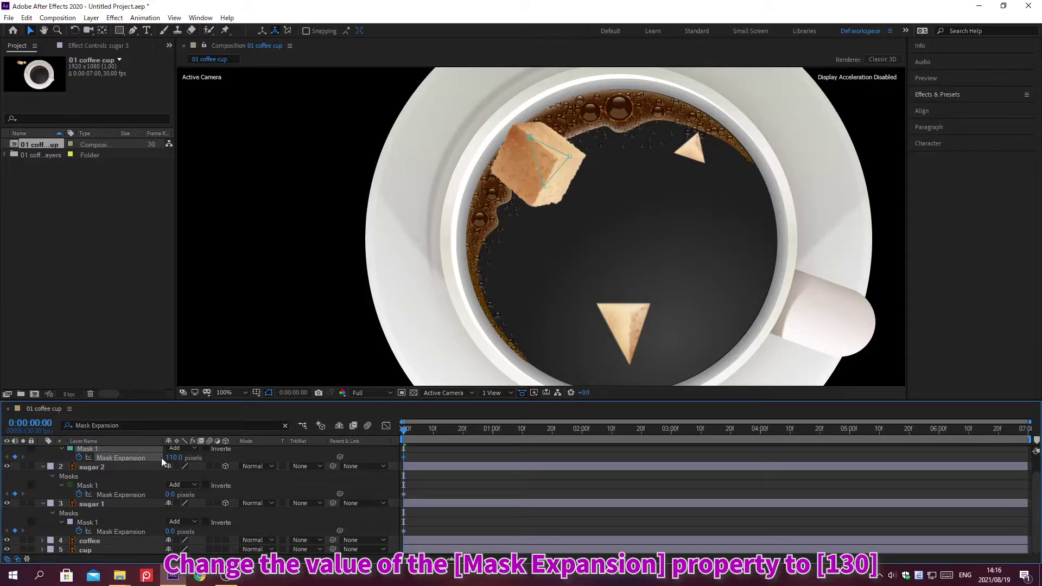
{"action": "left_click", "coordinate": [170, 495]}
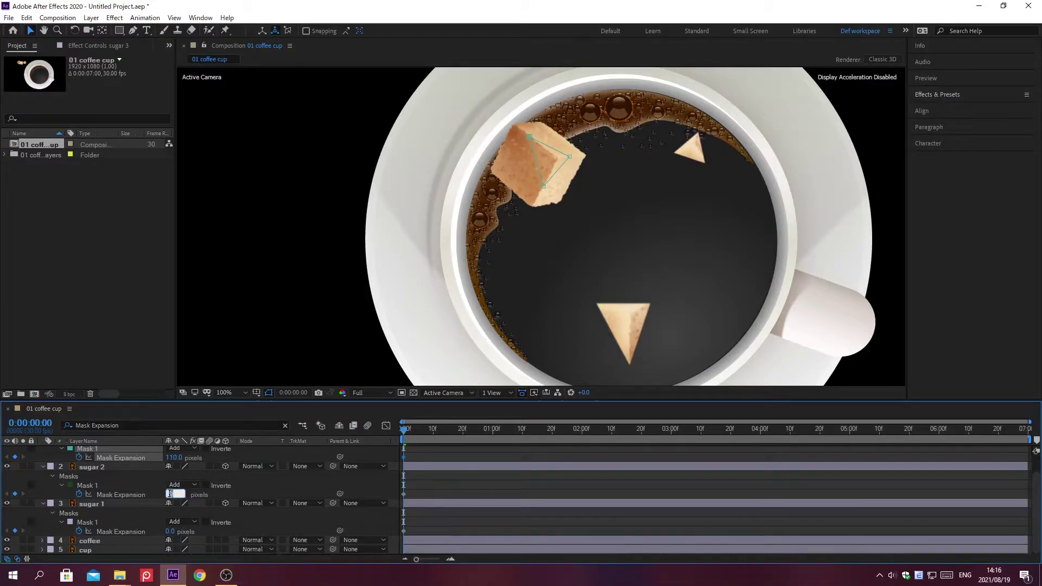
{"action": "type", "text": "130"}
{"action": "key", "text": "Return"}
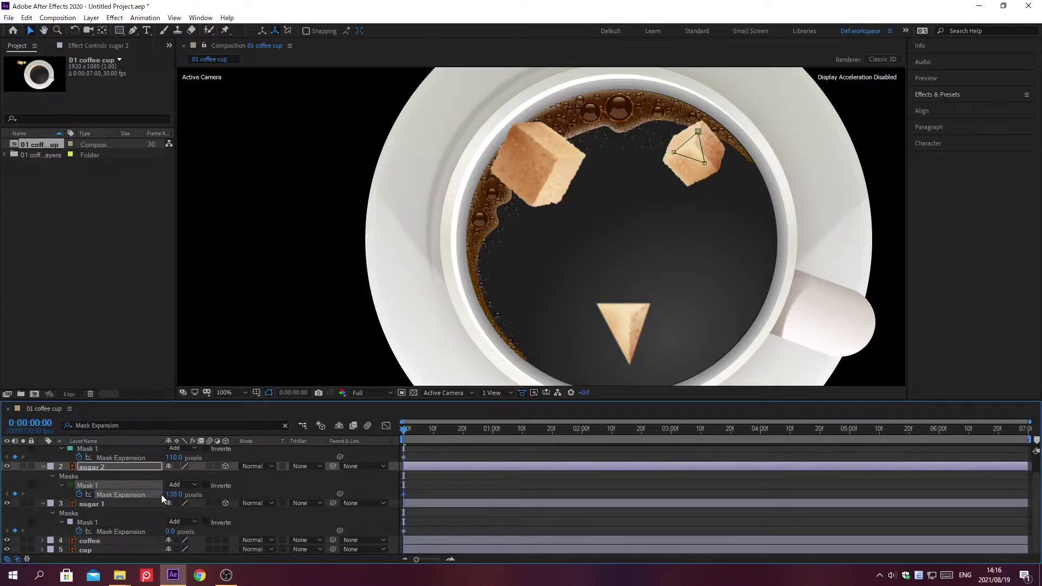
{"action": "left_click", "coordinate": [170, 532]}
{"action": "type", "text": "200"}
{"action": "key", "text": "Return"}
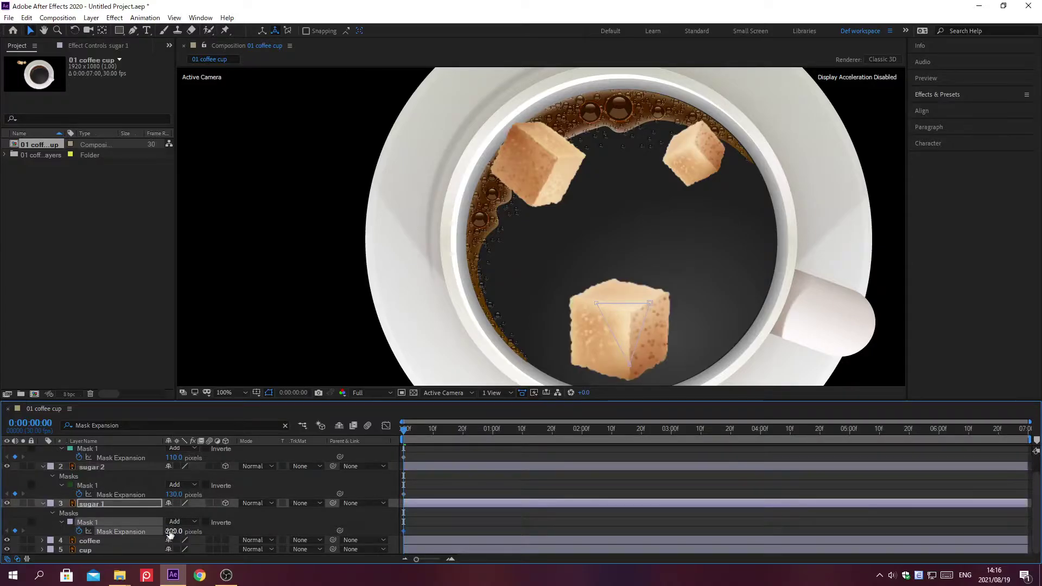
{"action": "key", "text": "alt+shift+j"}
At 0:00:01:00, set all three sugar masks' expansion to -20 px and clear the timeline search
{"action": "type", "text": "0;00;01"}
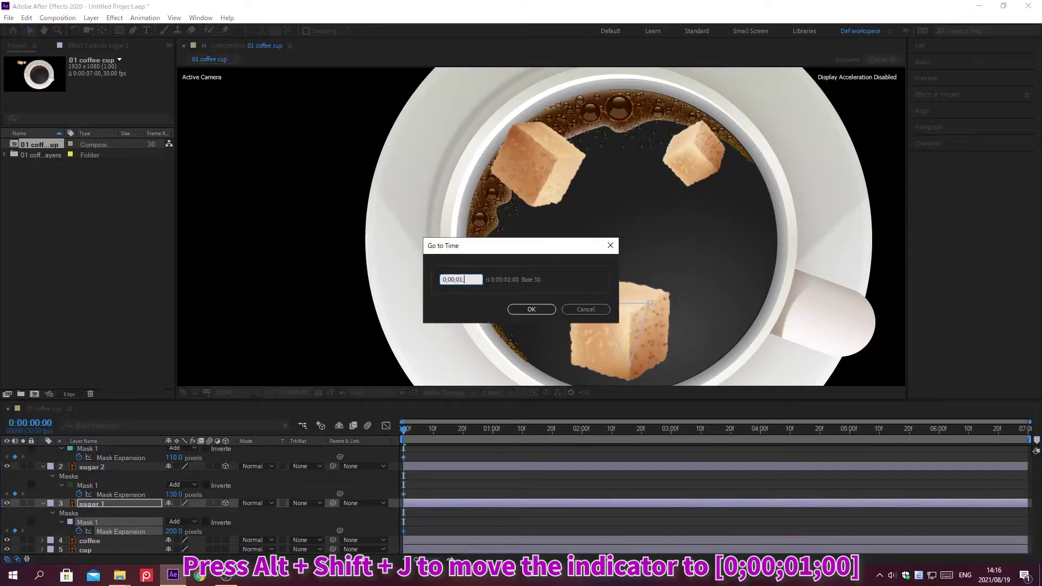
{"action": "type", "text": ";00"}
{"action": "key", "text": "Return"}
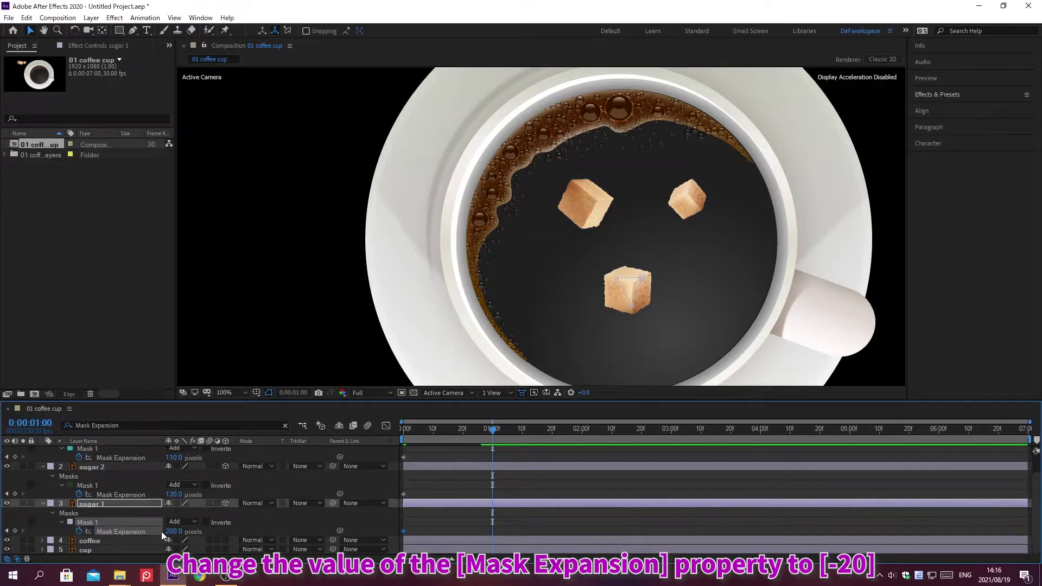
{"action": "left_click", "coordinate": [171, 457]}
{"action": "type", "text": "-20"}
{"action": "key", "text": "Return"}
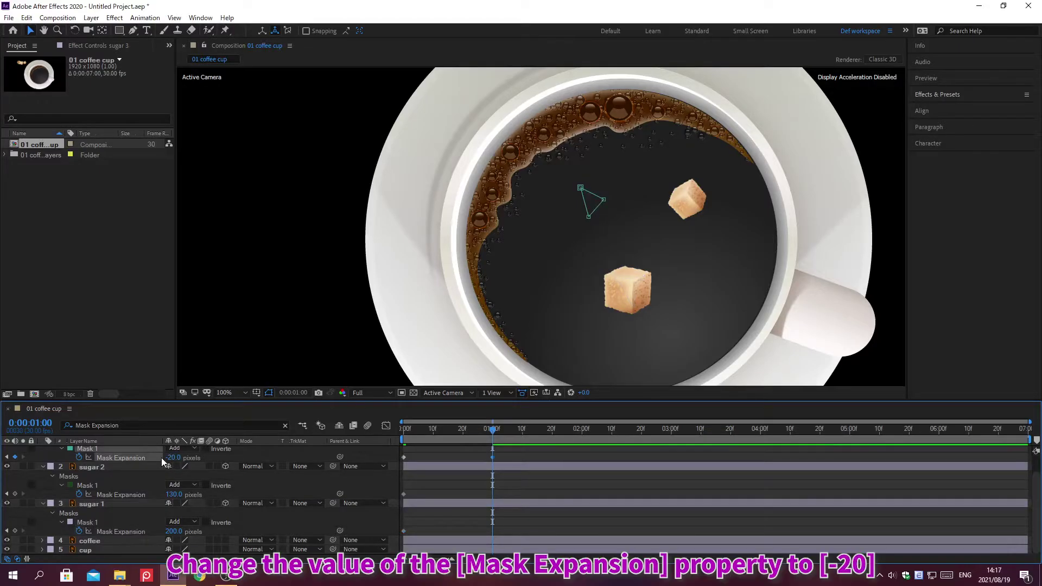
{"action": "left_click", "coordinate": [172, 494]}
{"action": "type", "text": "-20"}
{"action": "key", "text": "Return"}
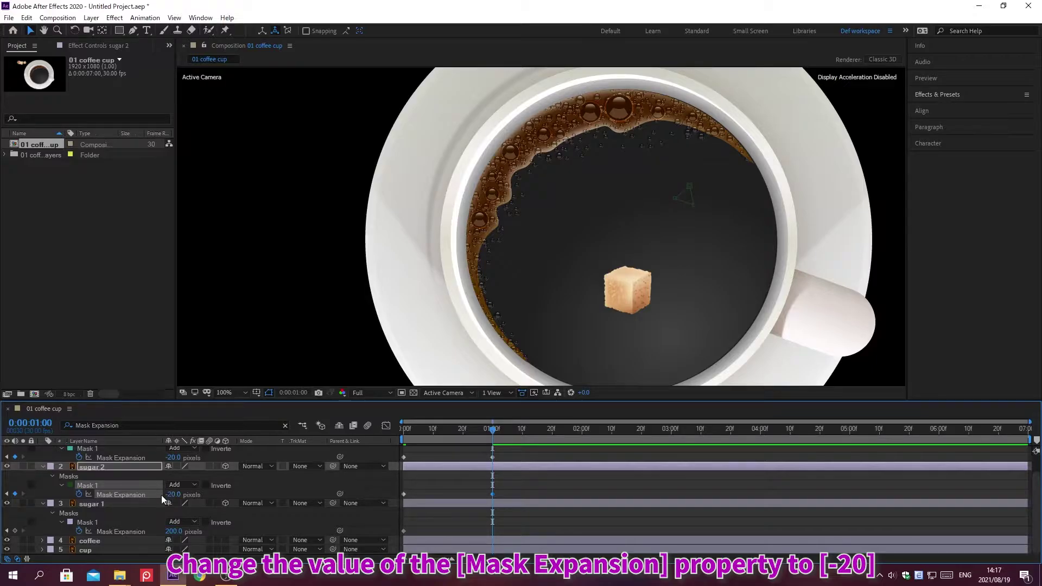
{"action": "left_click", "coordinate": [172, 530]}
{"action": "type", "text": "-20"}
{"action": "key", "text": "Return"}
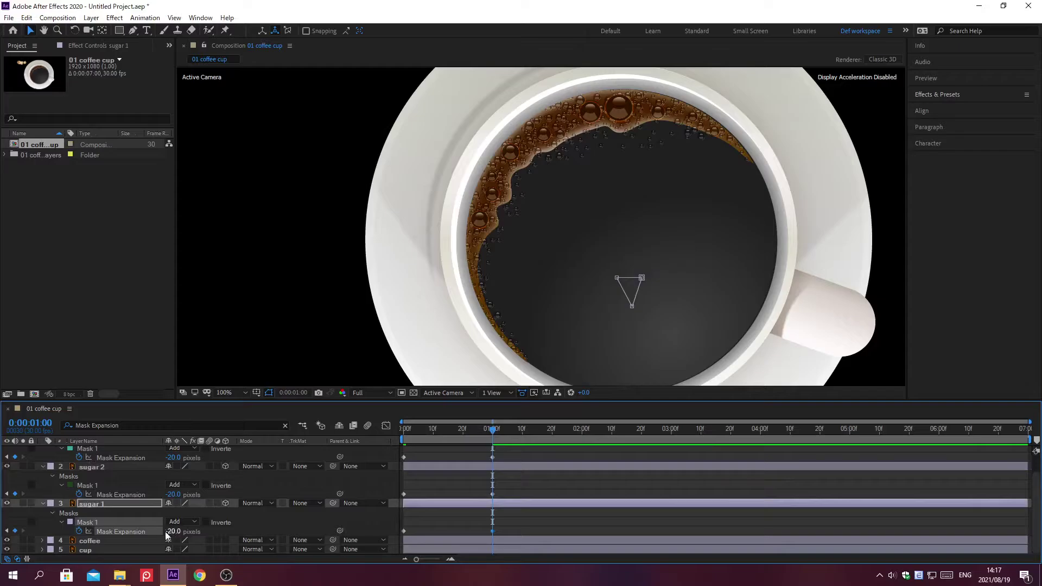
{"action": "key", "text": "ctrl+f"}
{"action": "key", "text": "BackSpace"}
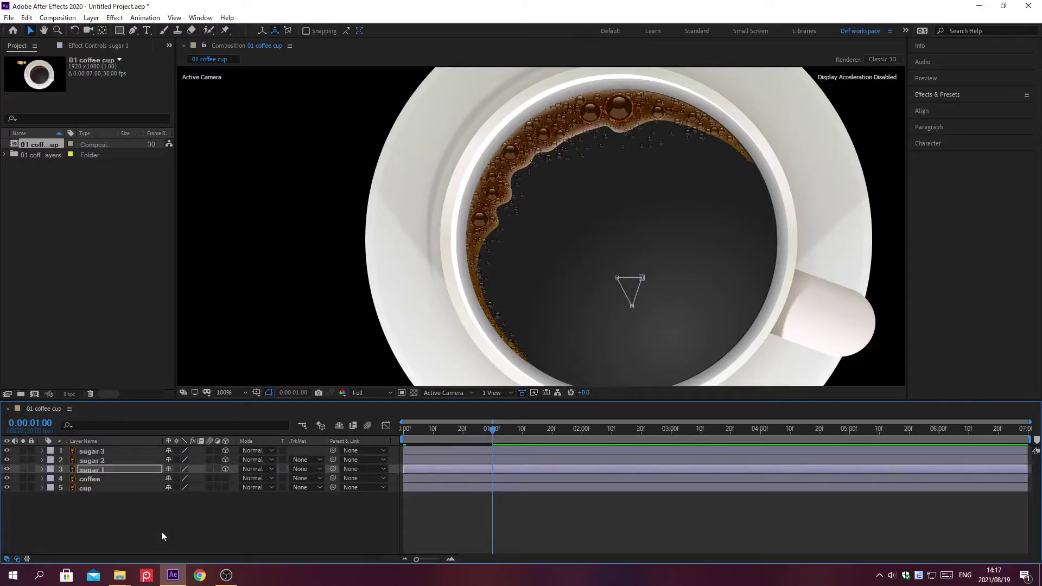
Delay sugar 3 by about 20 frames and sugar 2 by about 10 frames
{"action": "left_click", "coordinate": [135, 452]}
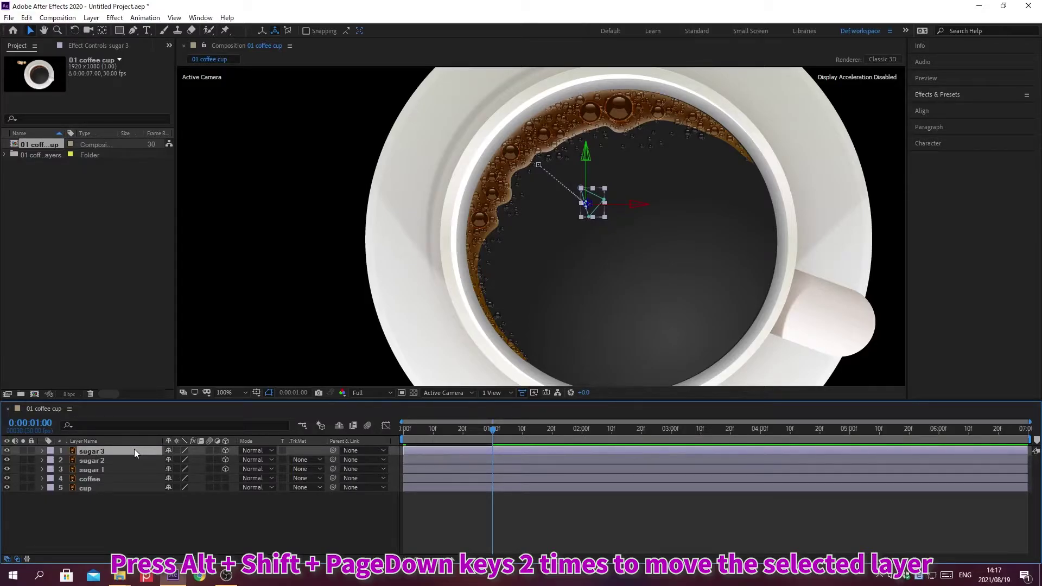
{"action": "key", "text": "alt+shift+Page_Down"}
{"action": "key", "text": "alt+shift+Page_Down"}
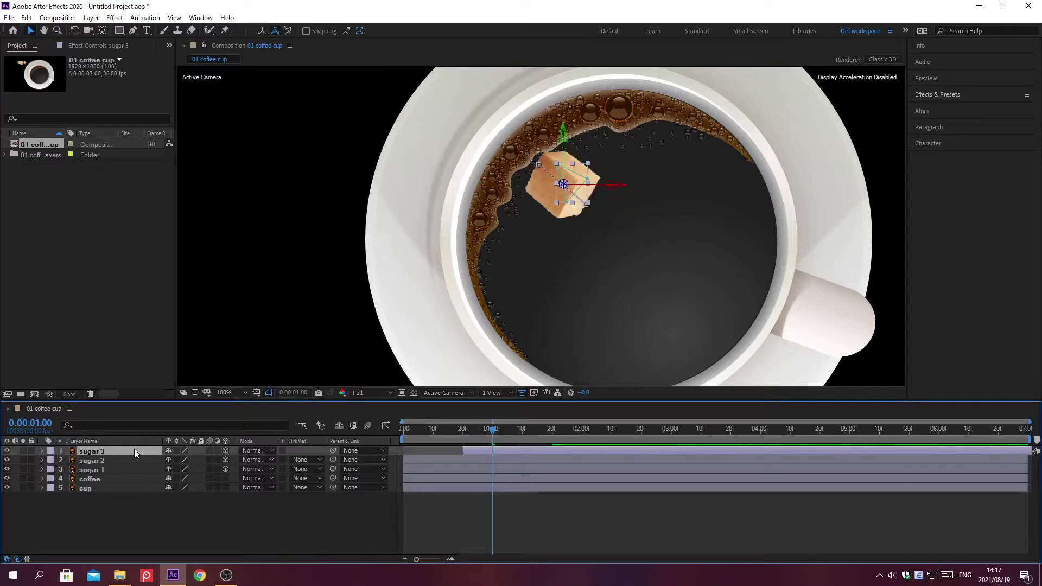
{"action": "left_click", "coordinate": [135, 460]}
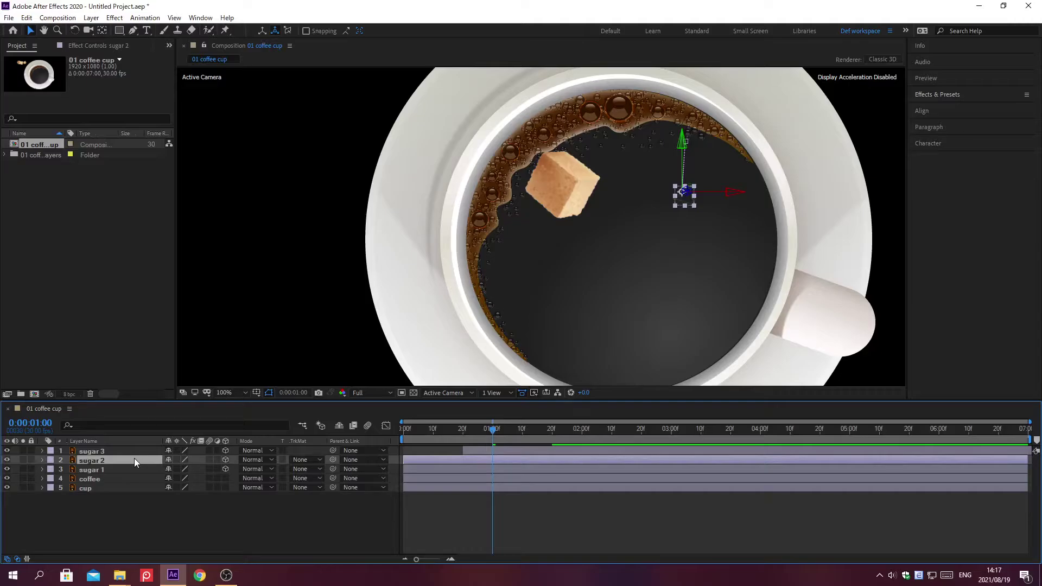
{"action": "key", "text": "alt+shift+Page_Down"}
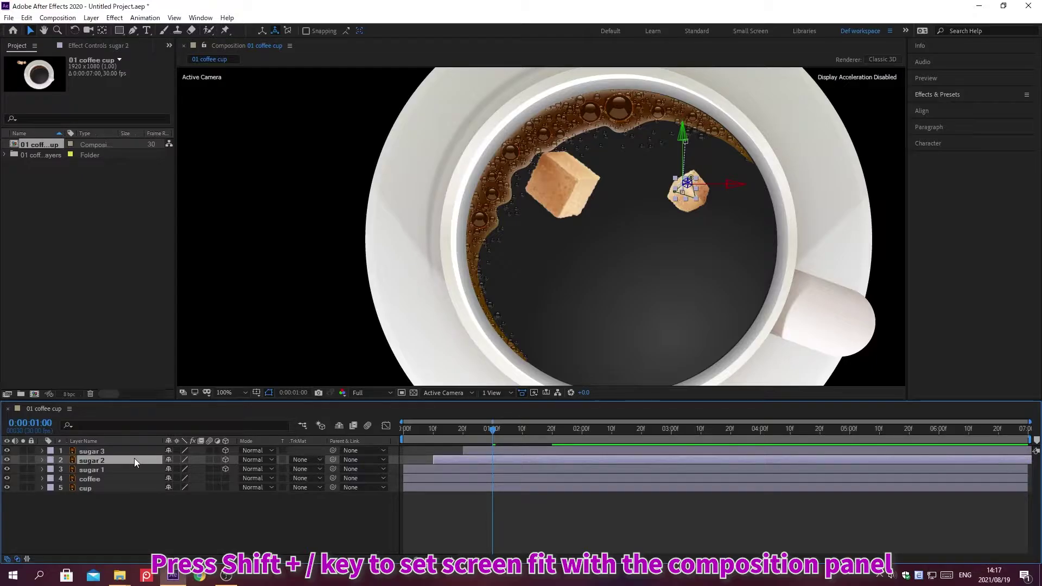
Fit the comp in the viewer and pre-compose the three sugar layers
{"action": "key", "text": "shift+slash"}
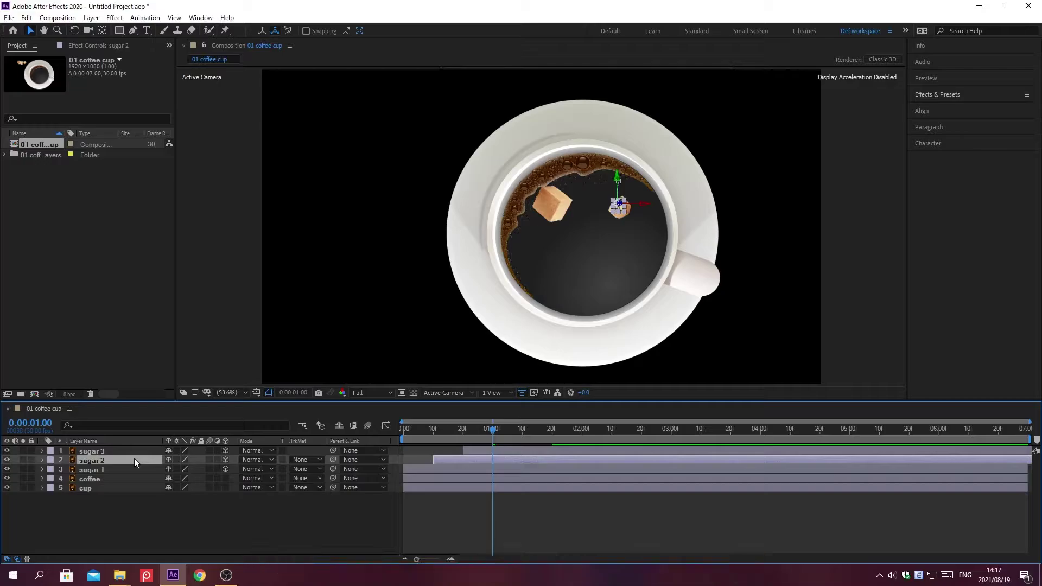
{"action": "key", "text": "F2"}
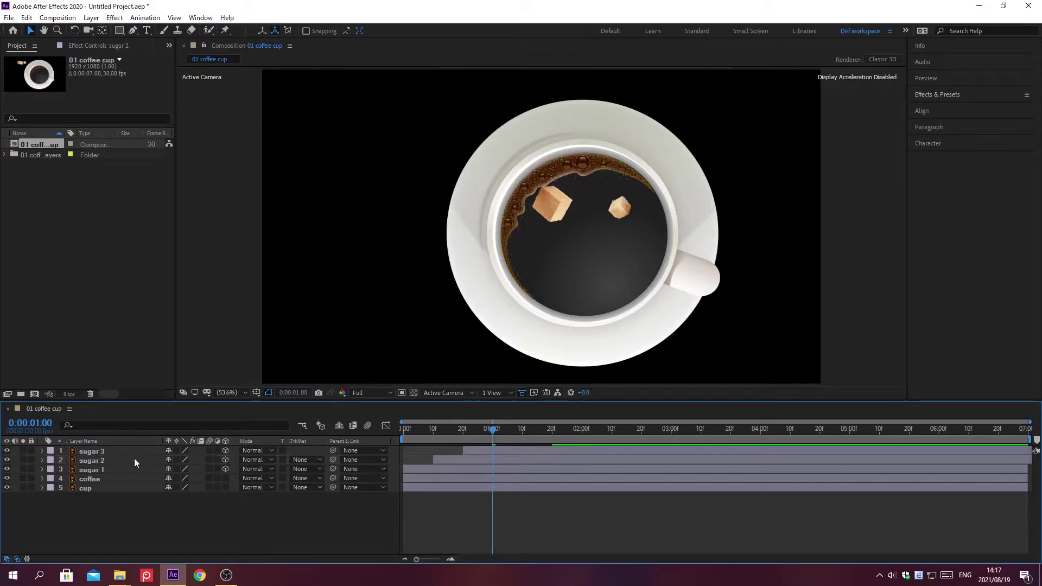
{"action": "left_click", "coordinate": [94, 451]}
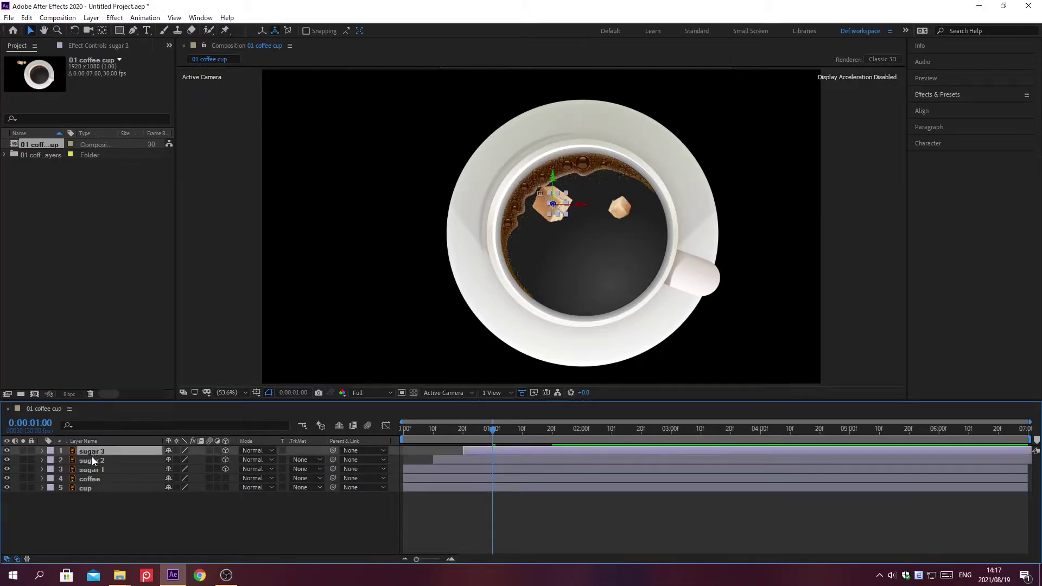
{"action": "left_click", "coordinate": [91, 469], "text": "shift"}
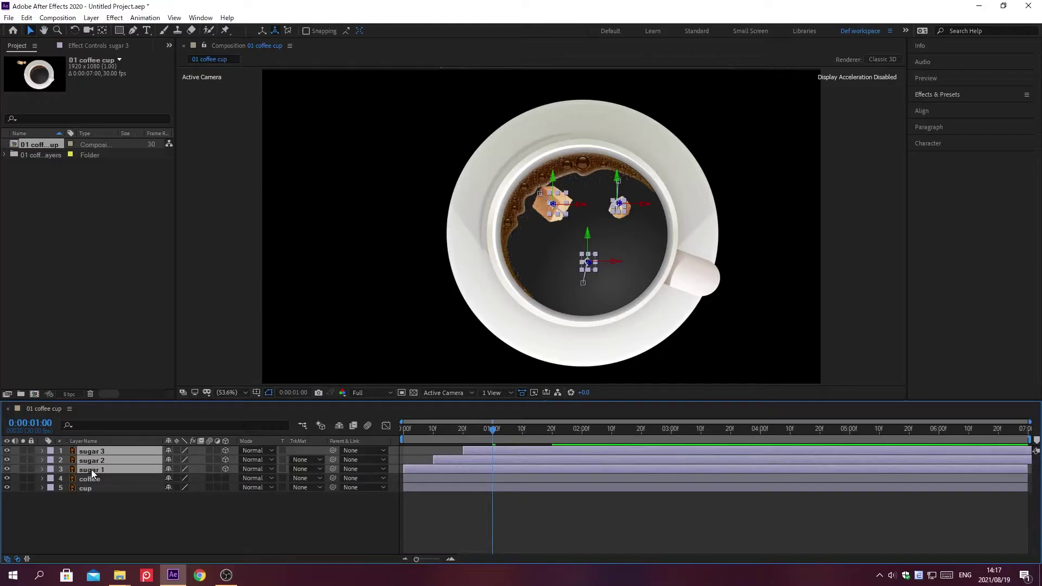
{"action": "key", "text": "ctrl+shift+c"}
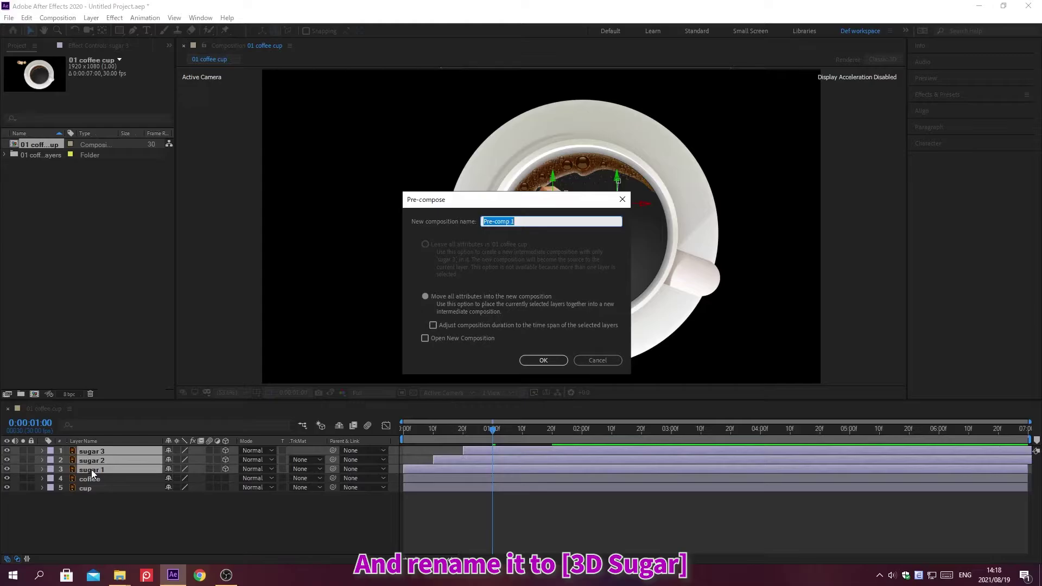
Name the sugar precomposition '3D Sugar', confirm it, and select the coffee layer
{"action": "type", "text": "3D Sugar"}
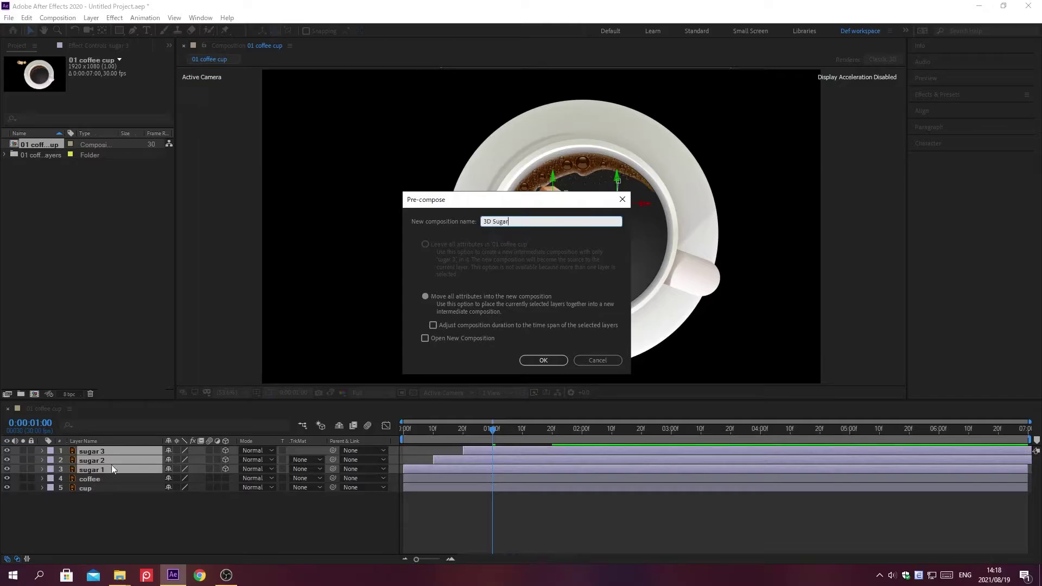
{"action": "left_click", "coordinate": [542, 361]}
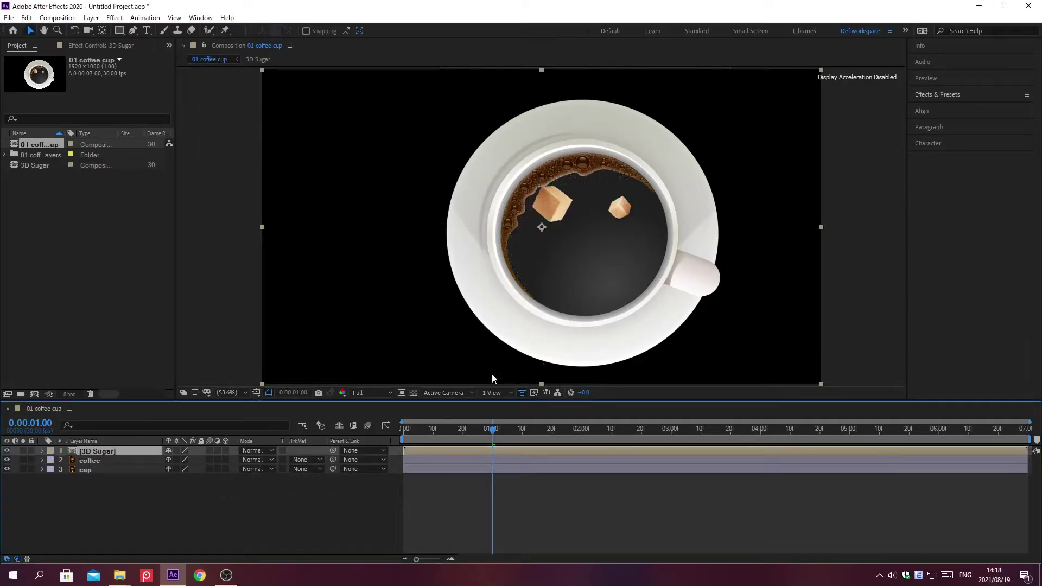
{"action": "left_click", "coordinate": [134, 460]}
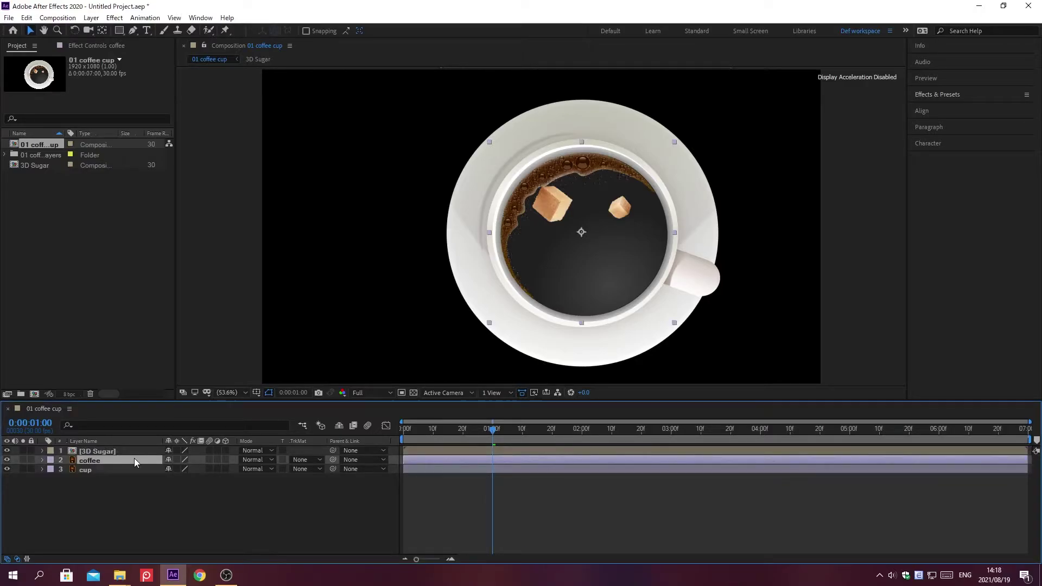
Create a solid named WAVE with colour EFEFEE above the coffee layer
{"action": "key", "text": "ctrl+y"}
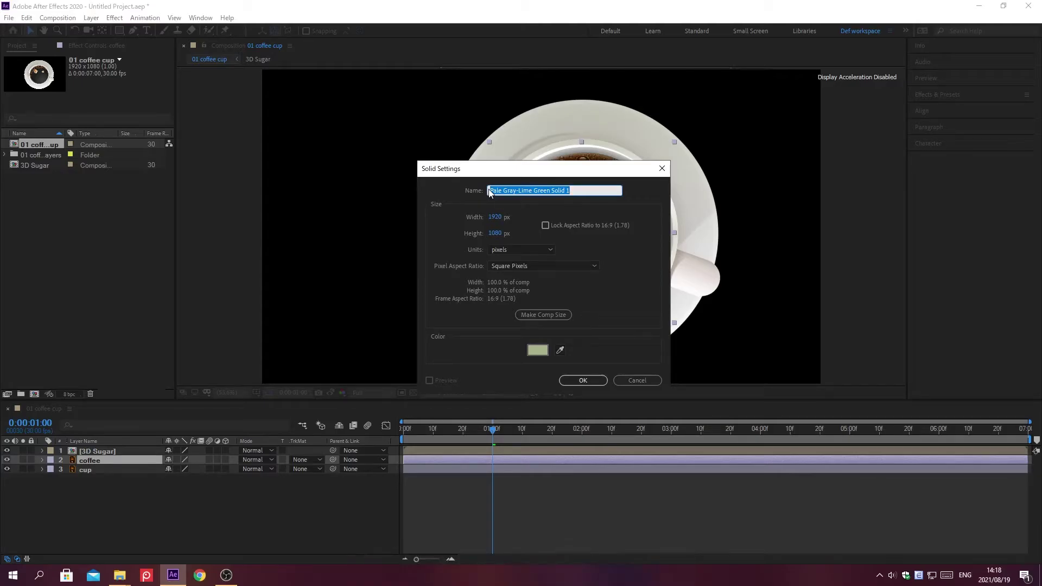
{"action": "type", "text": "WAVE"}
{"action": "left_click", "coordinate": [538, 349]}
{"action": "type", "text": "EFEFEE"}
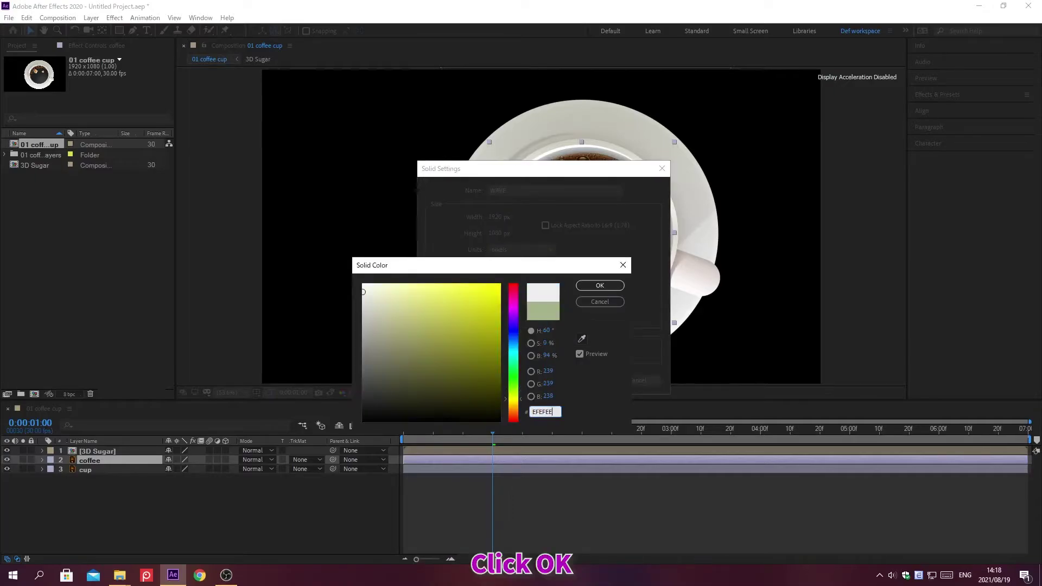
{"action": "left_click", "coordinate": [599, 285]}
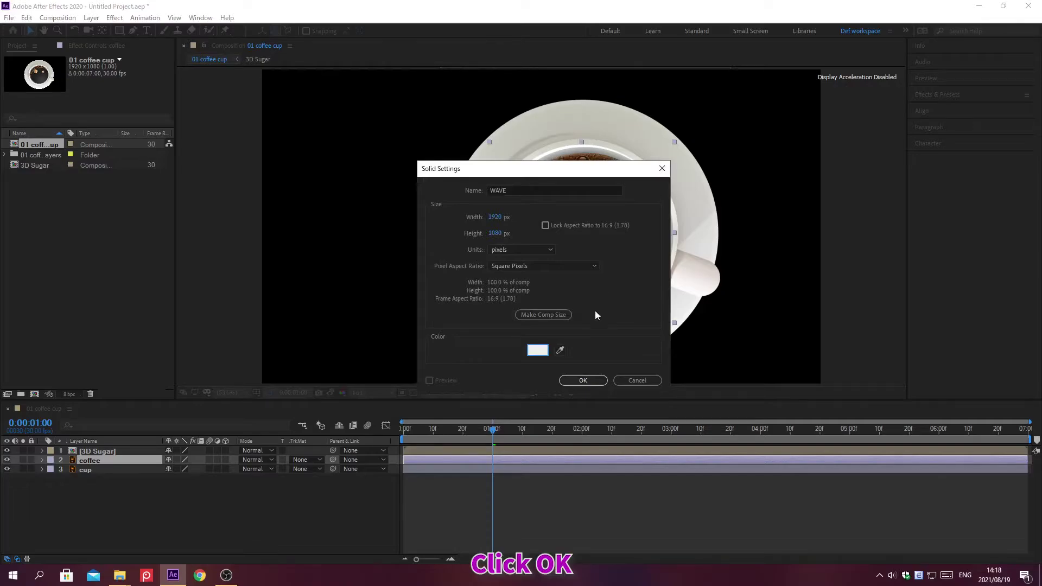
{"action": "left_click", "coordinate": [582, 380]}
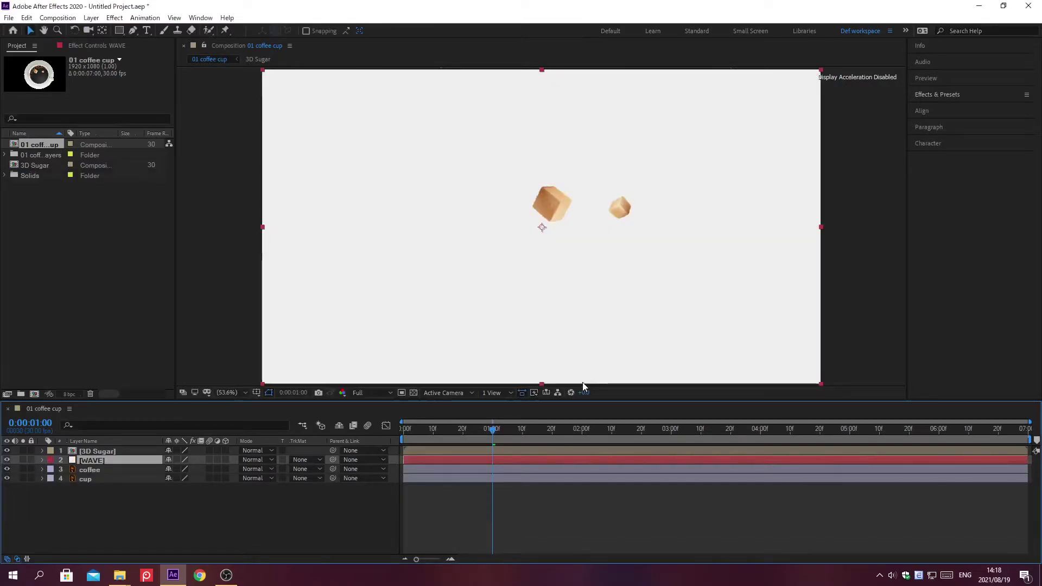
{"action": "left_click", "coordinate": [937, 94]}
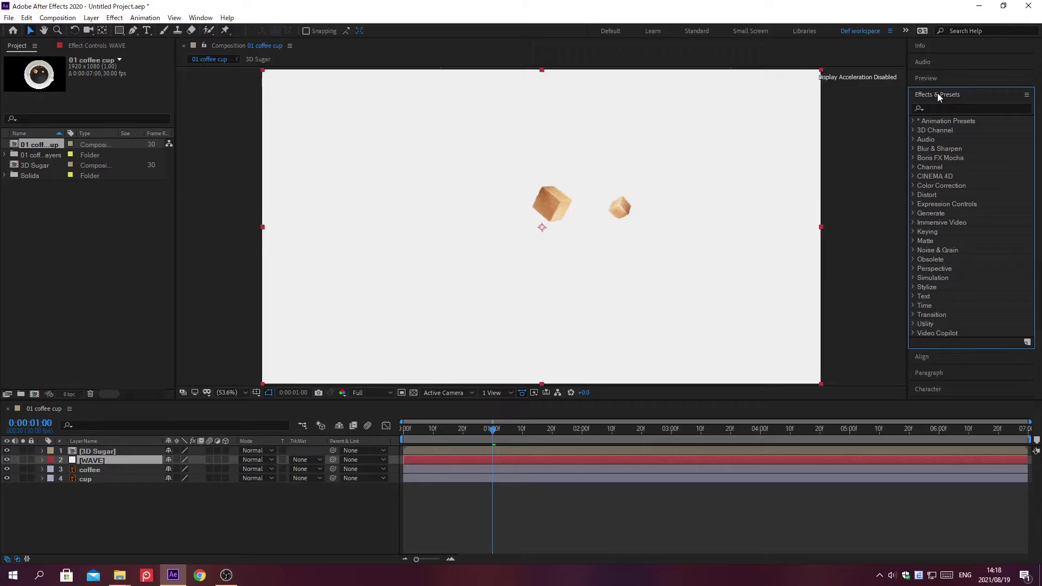
Search Effects & Presets for Radio Waves and apply it to the WAVE solid
{"action": "left_click", "coordinate": [955, 108]}
{"action": "type", "text": "Radio Waves"}
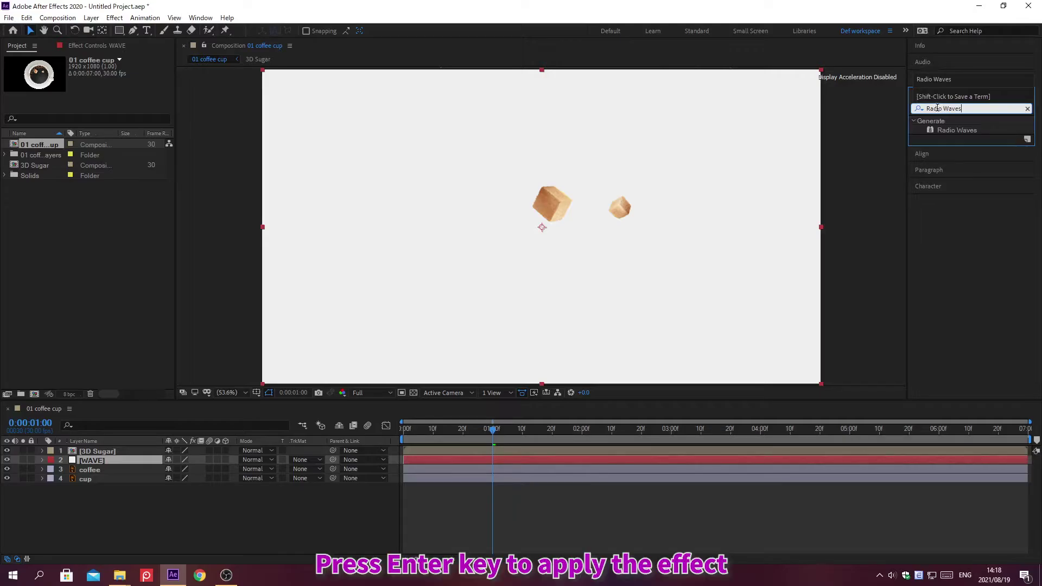
{"action": "key", "text": "Return"}
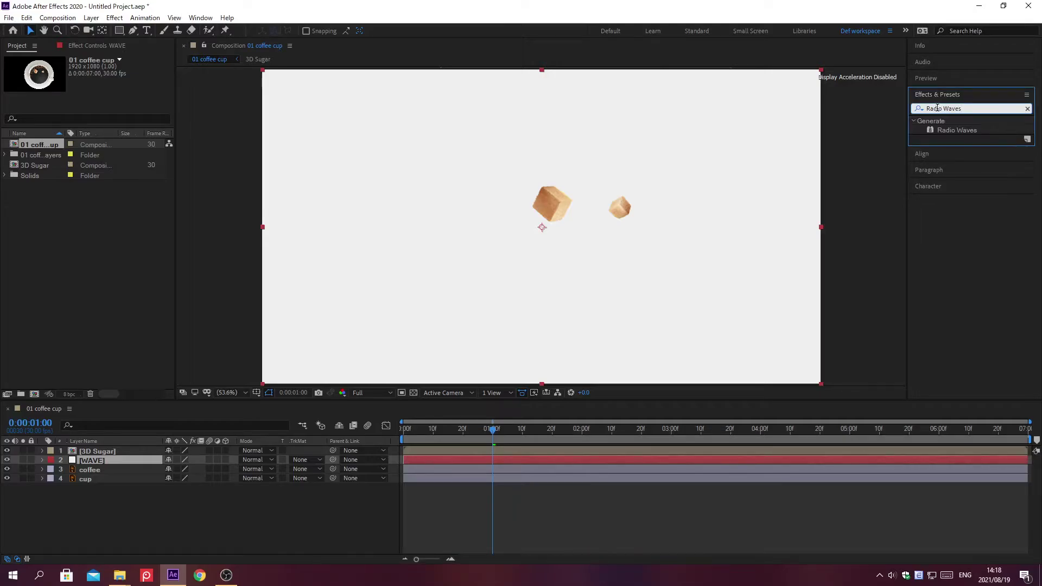
{"action": "key", "text": "Return"}
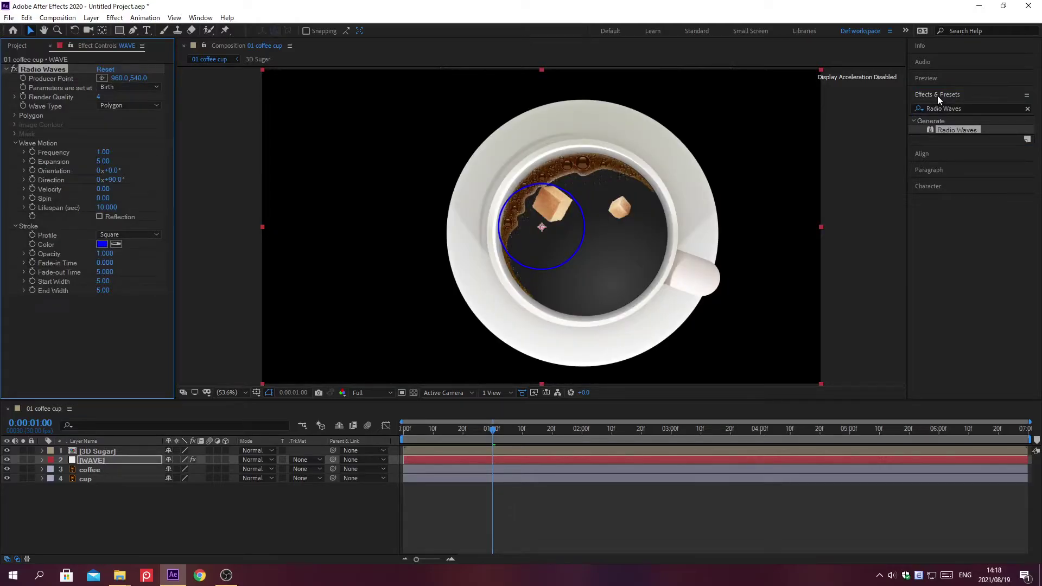
{"action": "left_click", "coordinate": [938, 95]}
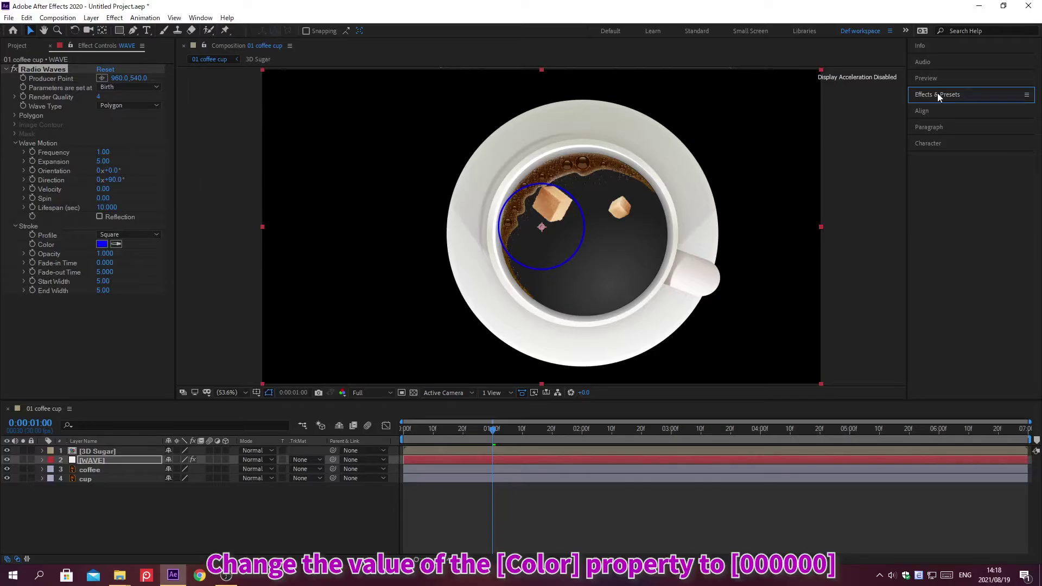
Set the Radio Waves stroke colour to 000000, Frequency to 0.1 and Expansion to 3
{"action": "left_click", "coordinate": [102, 244]}
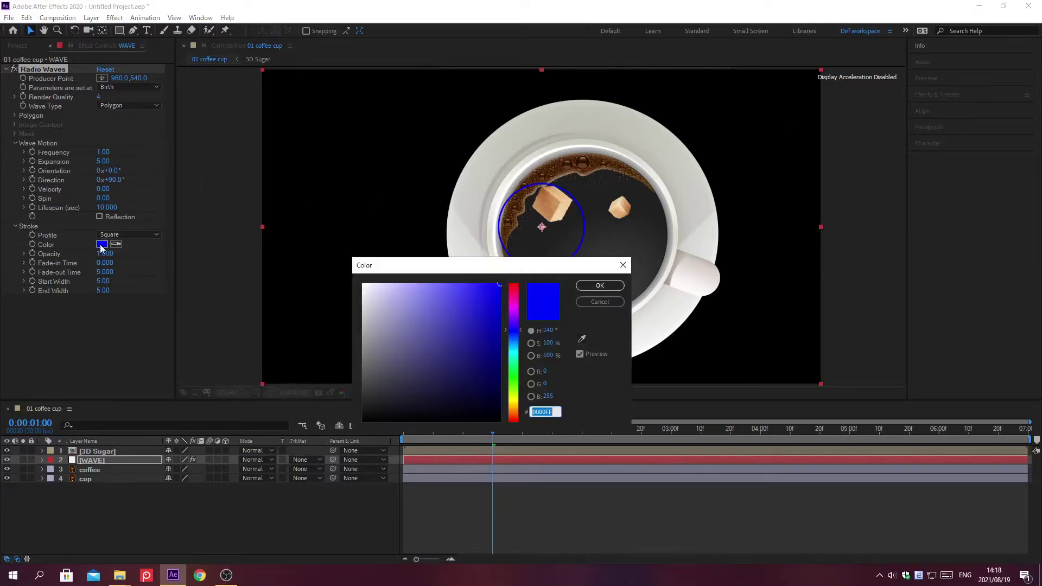
{"action": "type", "text": "000000"}
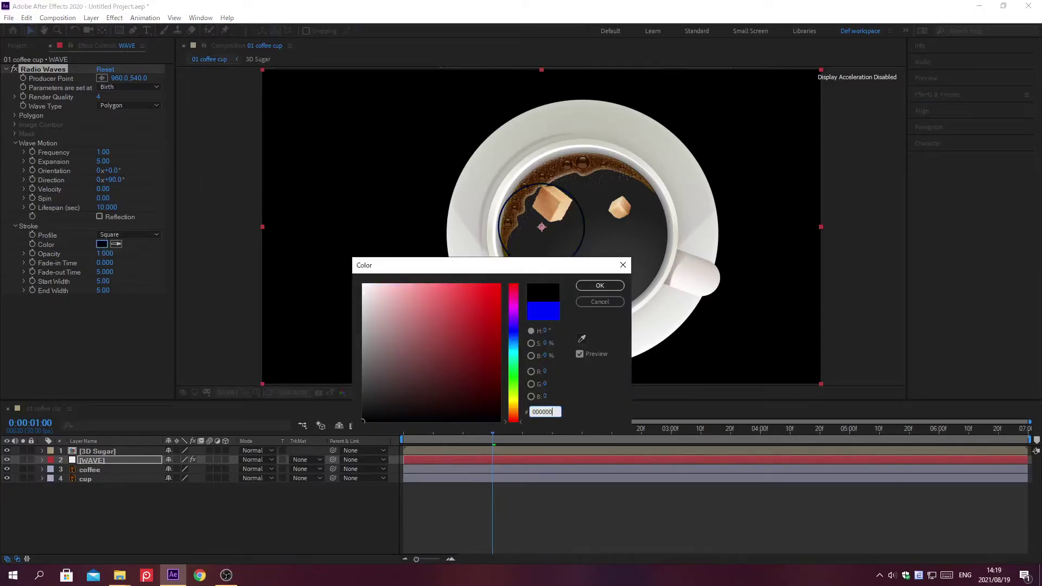
{"action": "key", "text": "Return"}
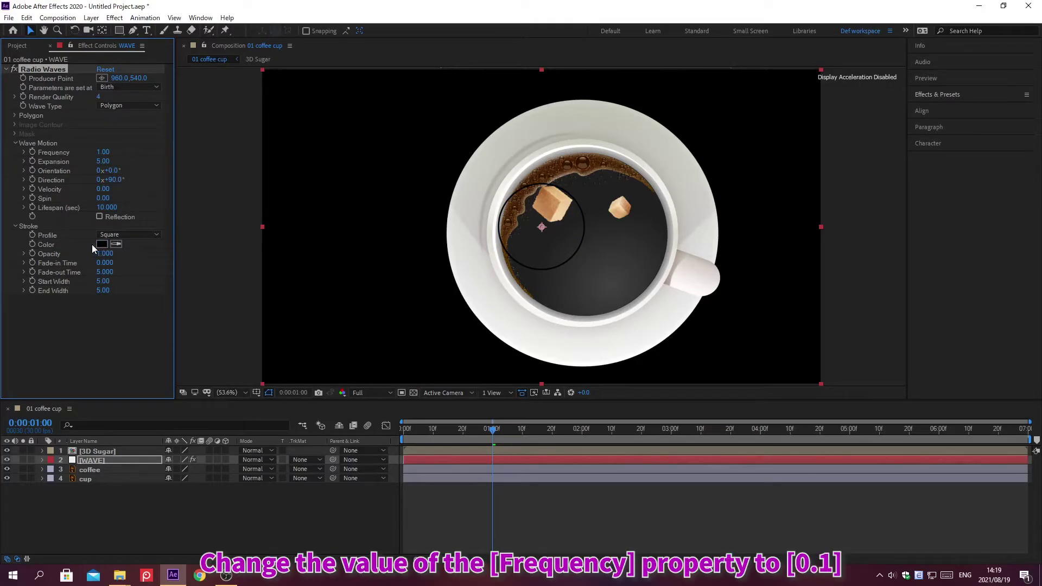
{"action": "left_click", "coordinate": [103, 152]}
{"action": "type", "text": "0.1"}
{"action": "key", "text": "Return"}
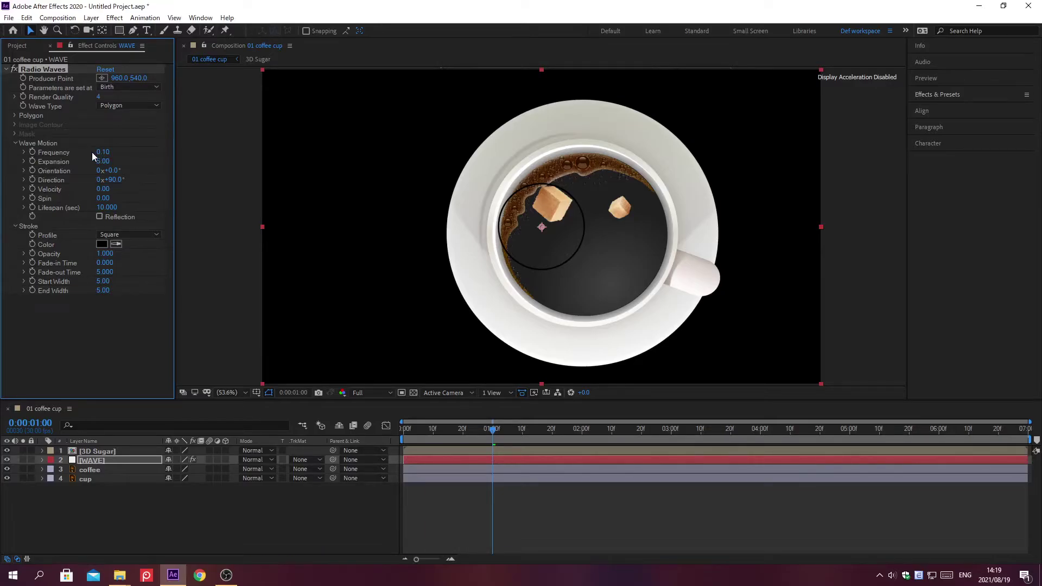
{"action": "left_click", "coordinate": [100, 161]}
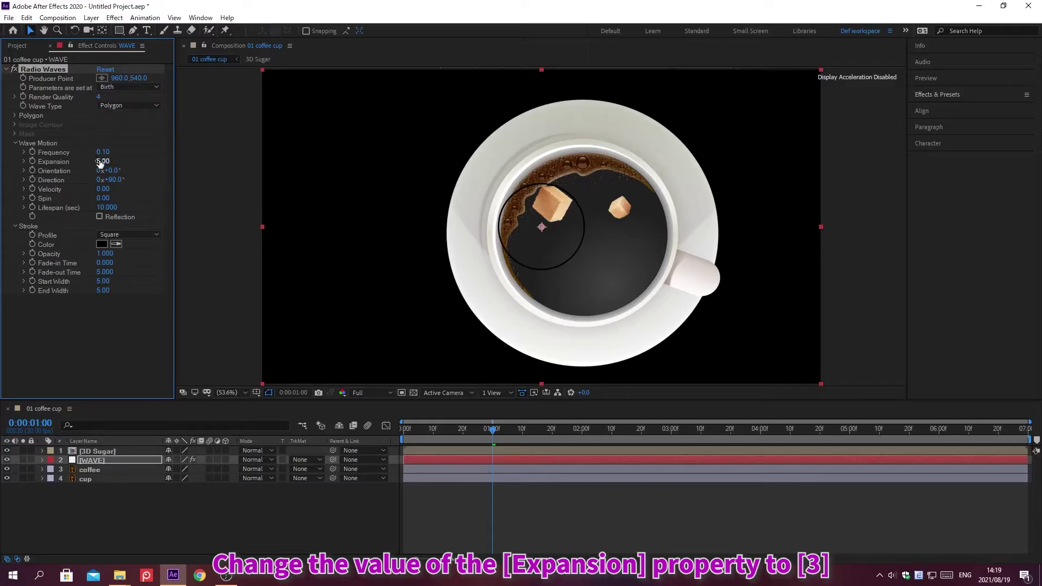
{"action": "type", "text": "3"}
{"action": "key", "text": "Return"}
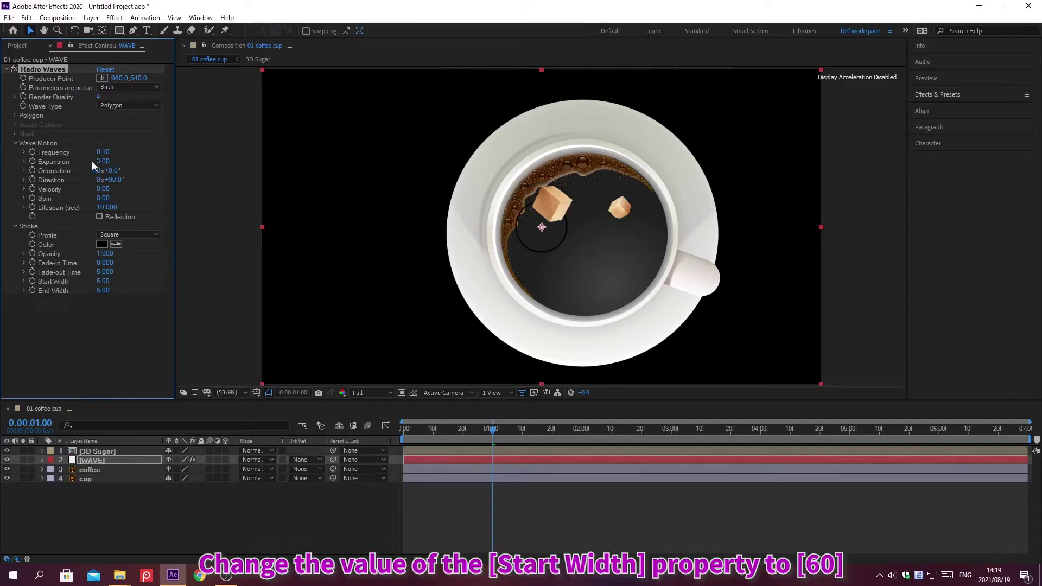
Set Radio Waves Start Width to 60 and Lifespan to 2.5 seconds
{"action": "left_click", "coordinate": [101, 281]}
{"action": "type", "text": "60"}
{"action": "key", "text": "Return"}
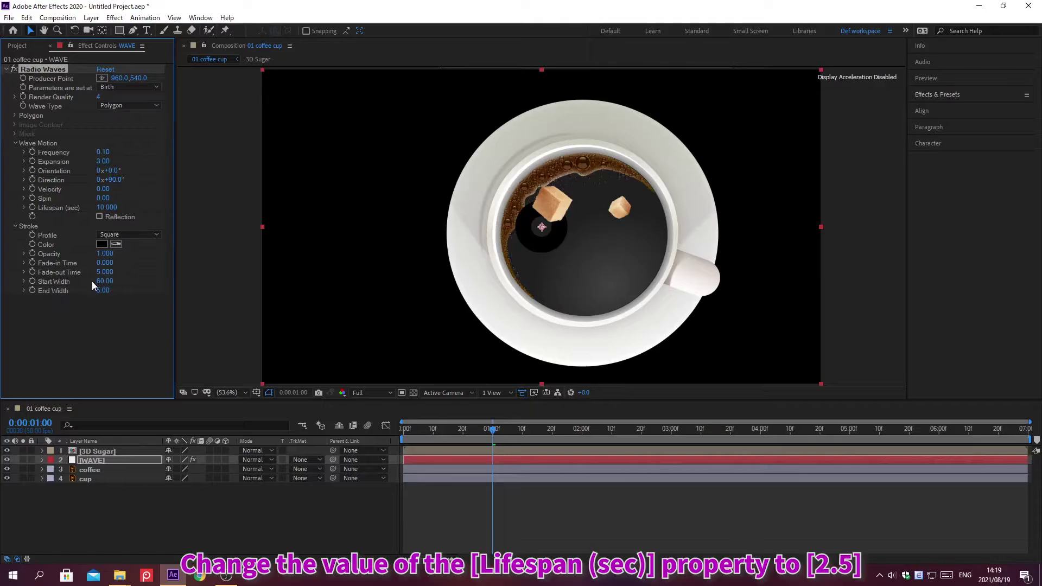
{"action": "left_click", "coordinate": [101, 207]}
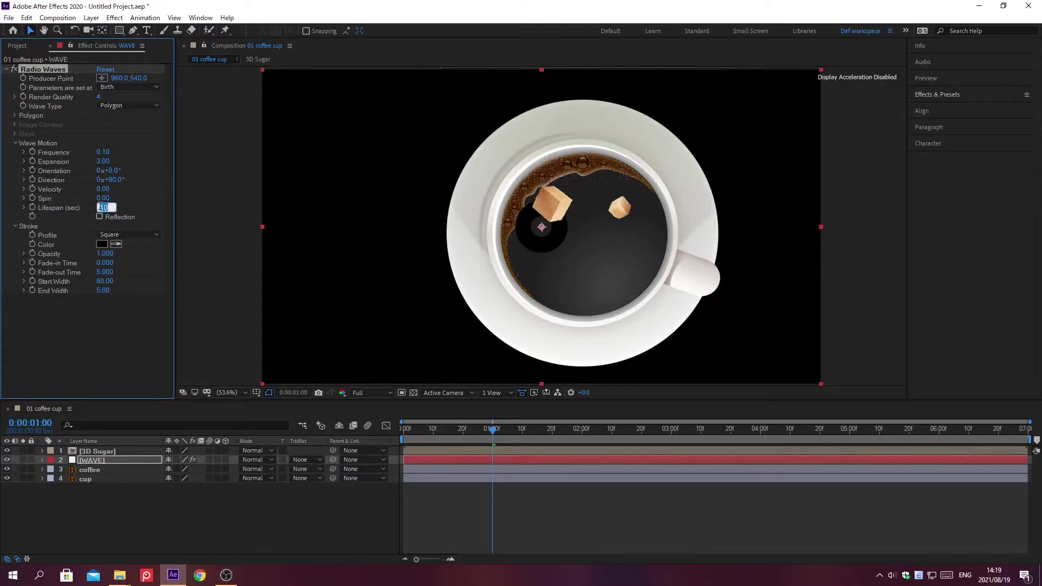
{"action": "type", "text": "2.5"}
{"action": "key", "text": "Return"}
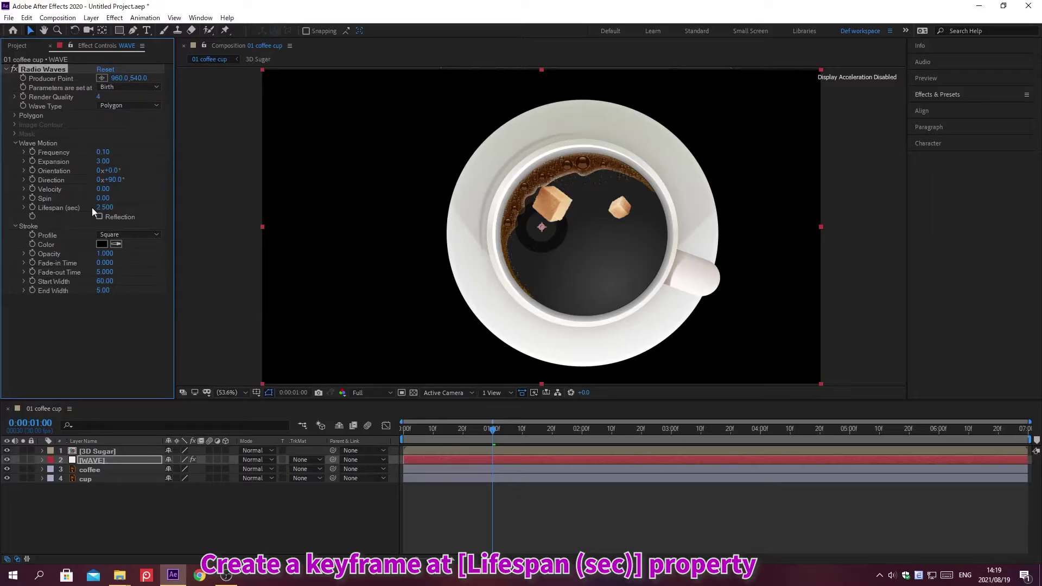
Keyframe Lifespan so it drops to 1.5 seconds at 0:00:01:15
{"action": "left_click", "coordinate": [33, 207]}
{"action": "key", "text": "alt+shift+j"}
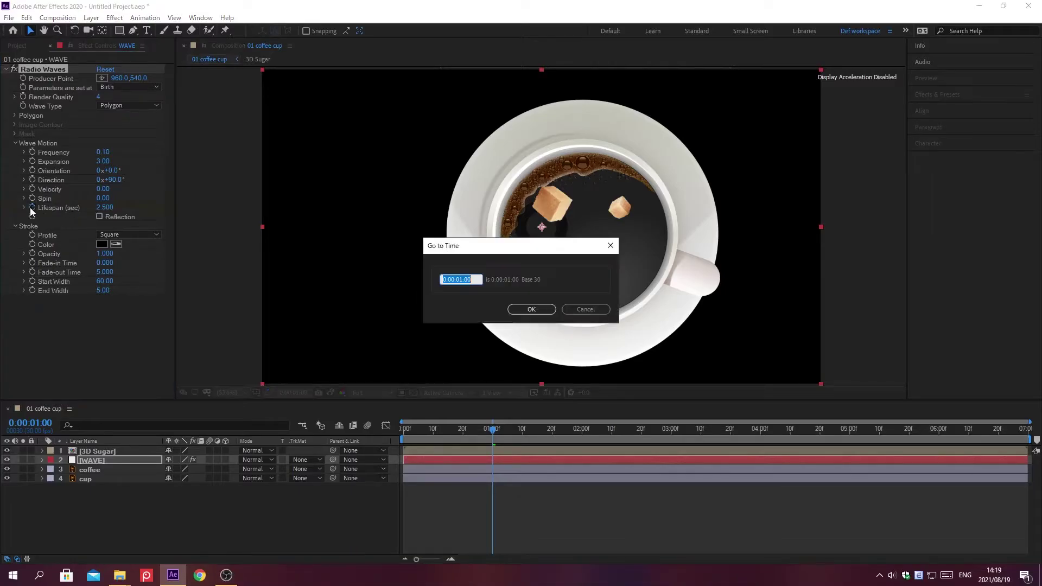
{"action": "type", "text": "0;00;01;15"}
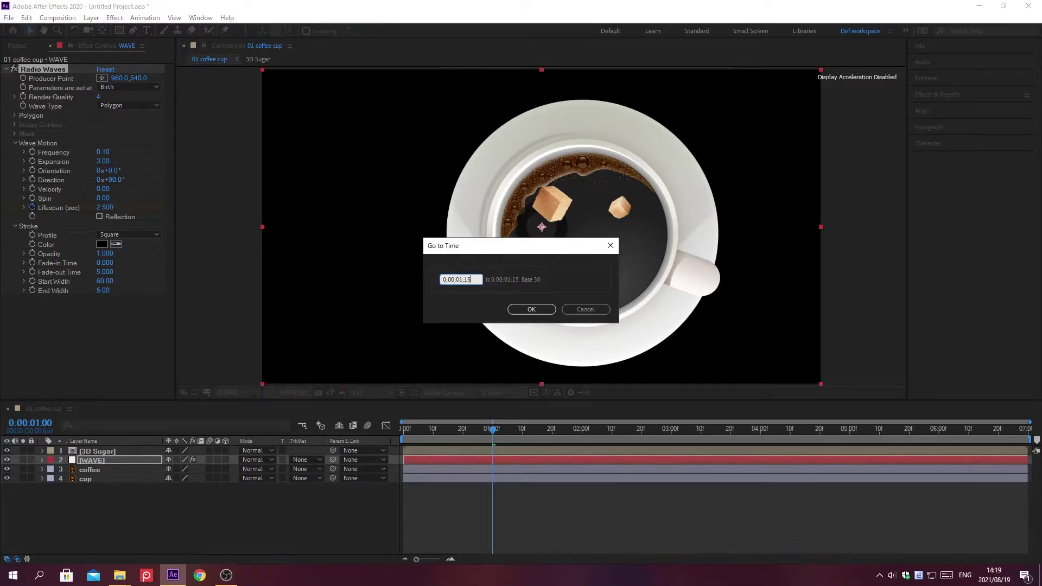
{"action": "key", "text": "Return"}
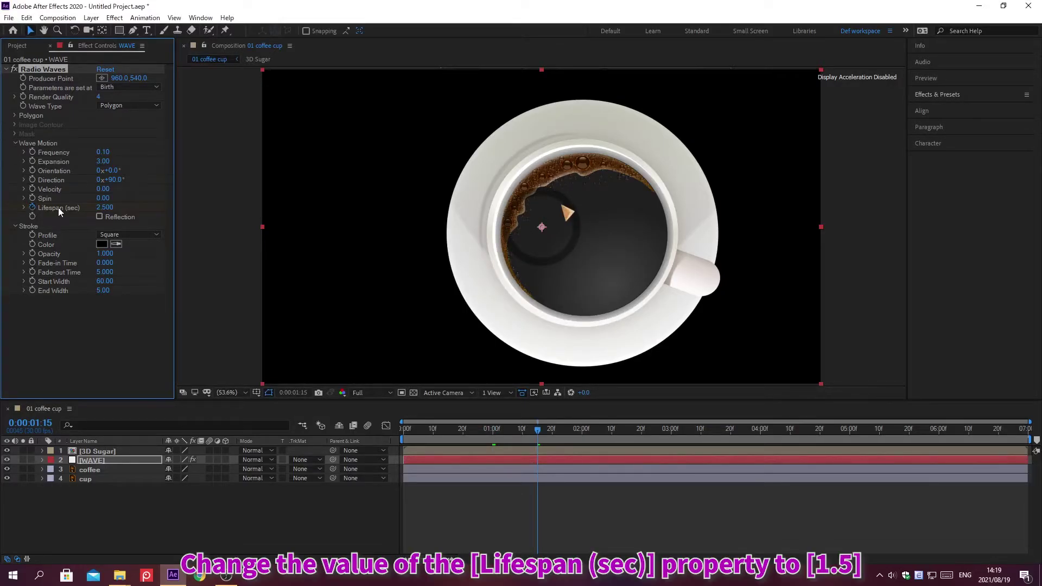
{"action": "left_click", "coordinate": [99, 207]}
{"action": "type", "text": "1.5"}
{"action": "key", "text": "Return"}
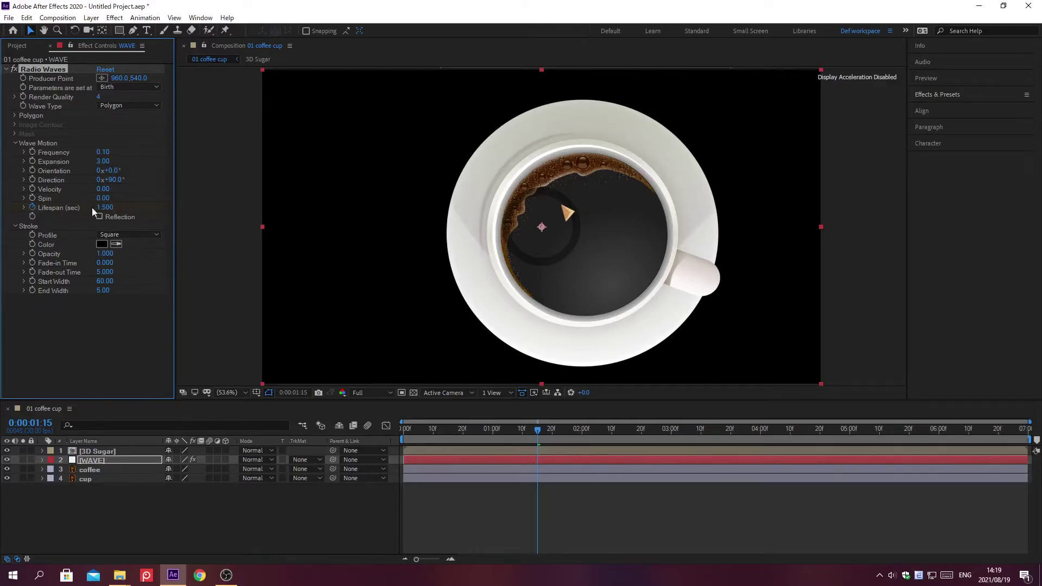
Clear the previous search in the Effects & Presets browser
{"action": "left_click", "coordinate": [938, 95]}
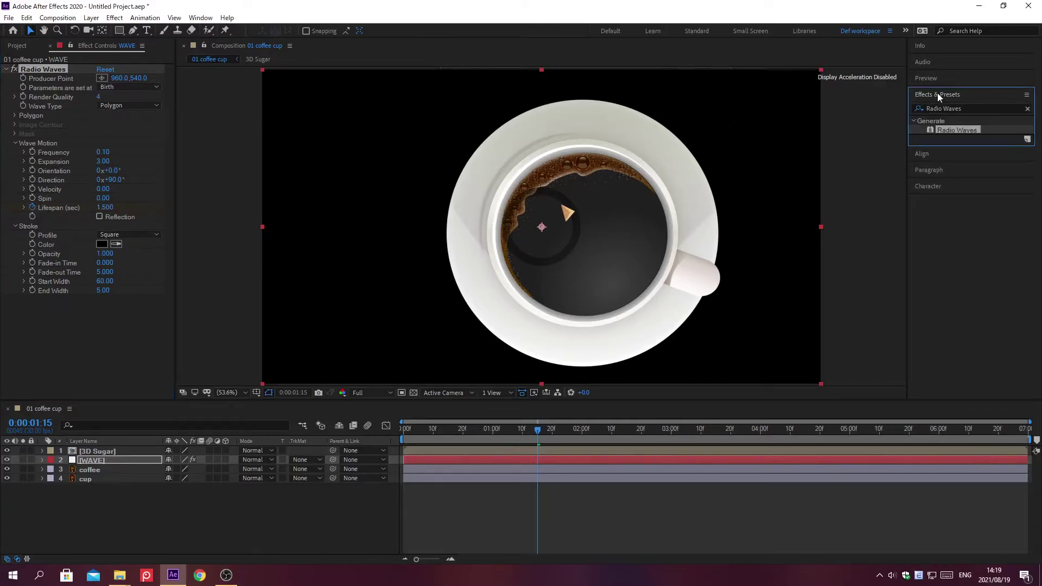
{"action": "left_click", "coordinate": [1025, 108]}
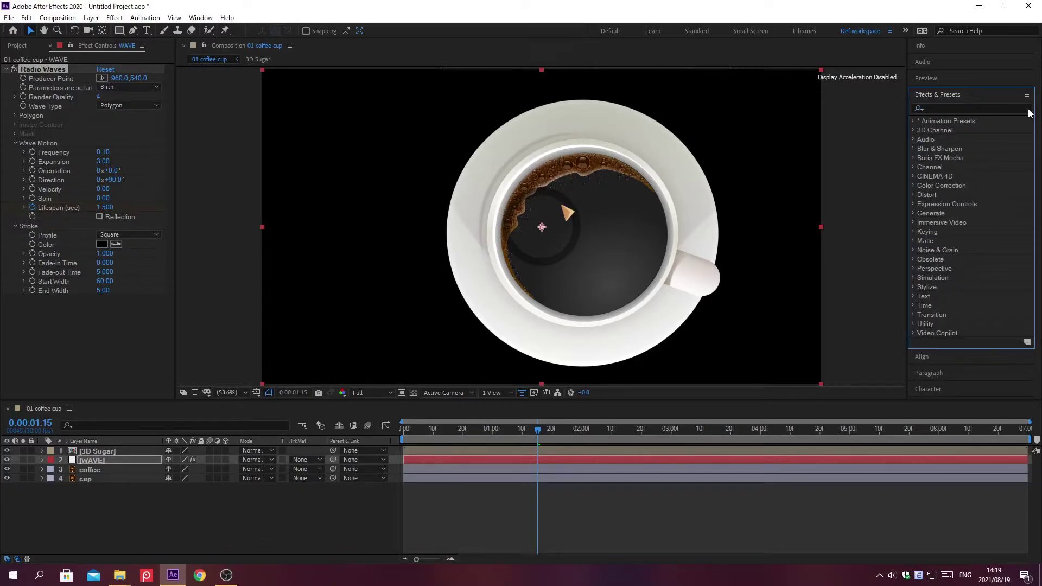
{"action": "left_click", "coordinate": [937, 108]}
Search for Turbulent Displace and apply it to the WAVE layer
{"action": "type", "text": "Turbul"}
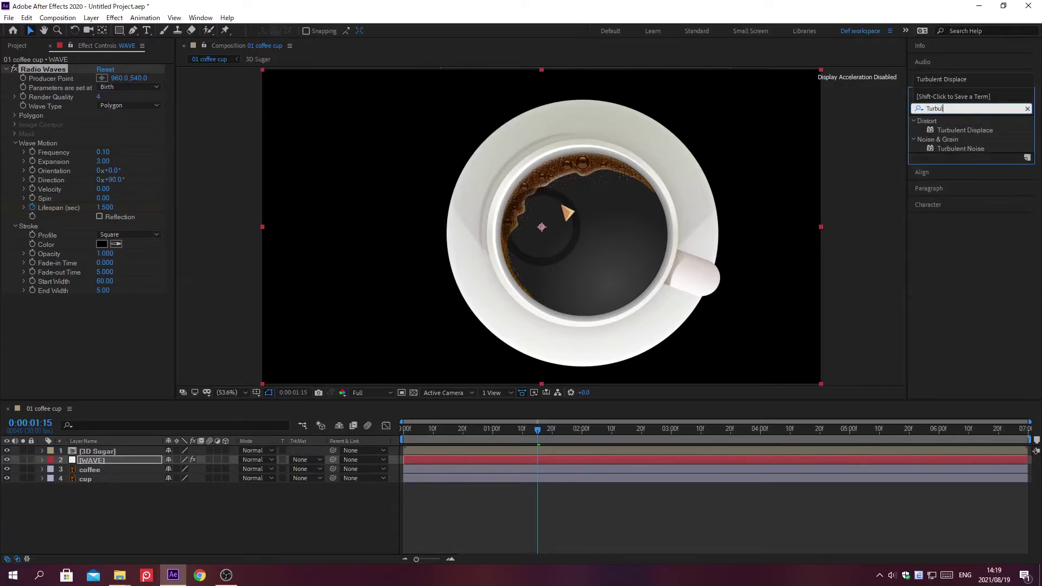
{"action": "type", "text": "ent Displace"}
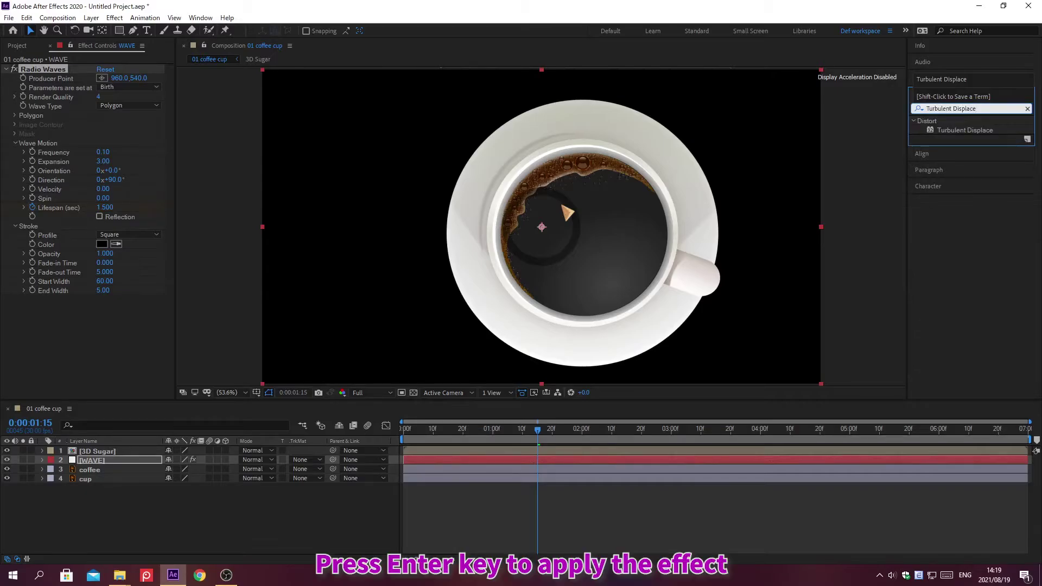
{"action": "key", "text": "Return"}
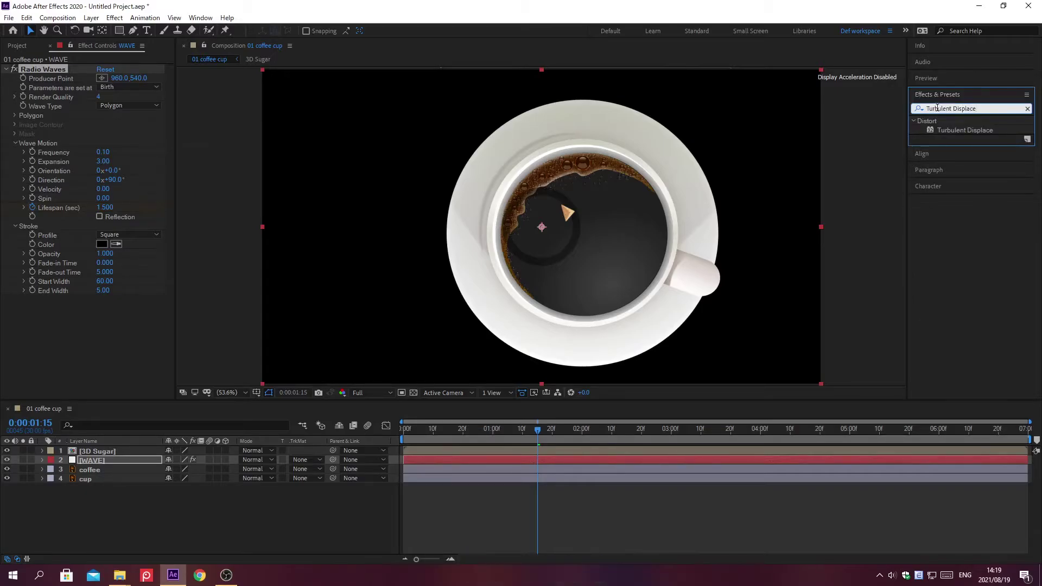
{"action": "key", "text": "Return"}
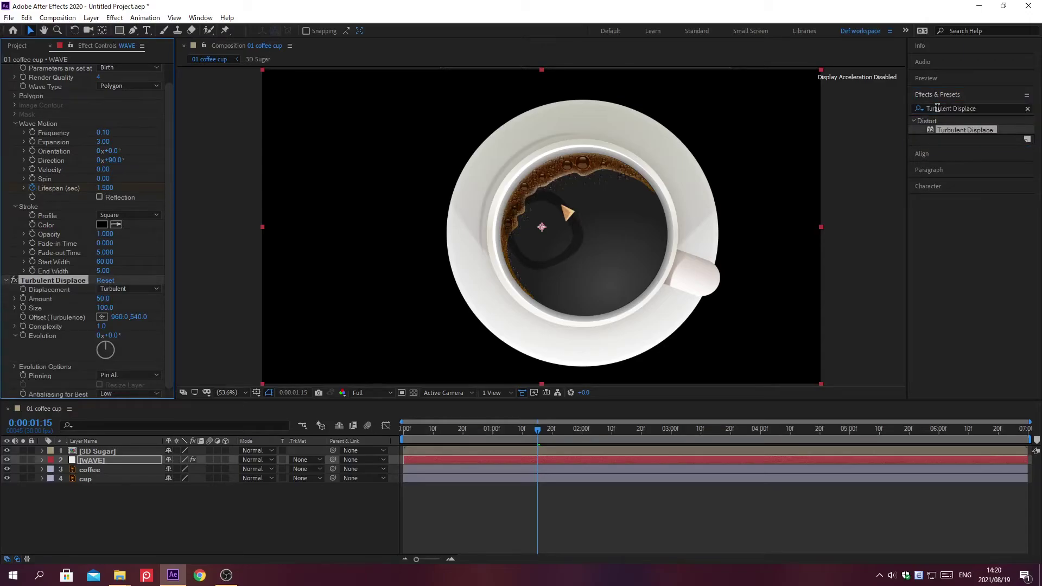
{"action": "left_click", "coordinate": [936, 93]}
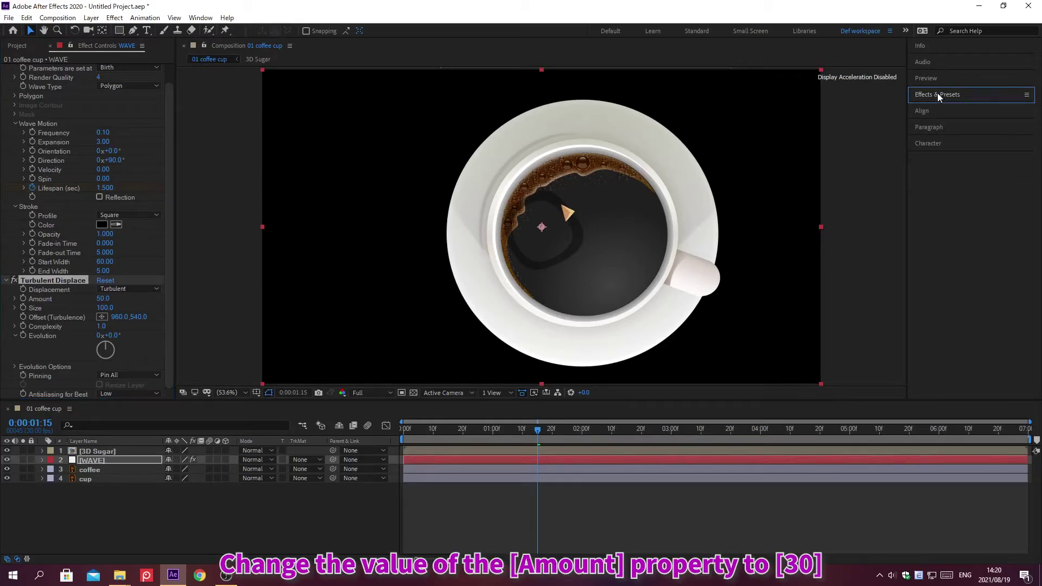
Set Turbulent Displace Amount to 30 and Size to 90, then clear the effects search
{"action": "left_click", "coordinate": [102, 298]}
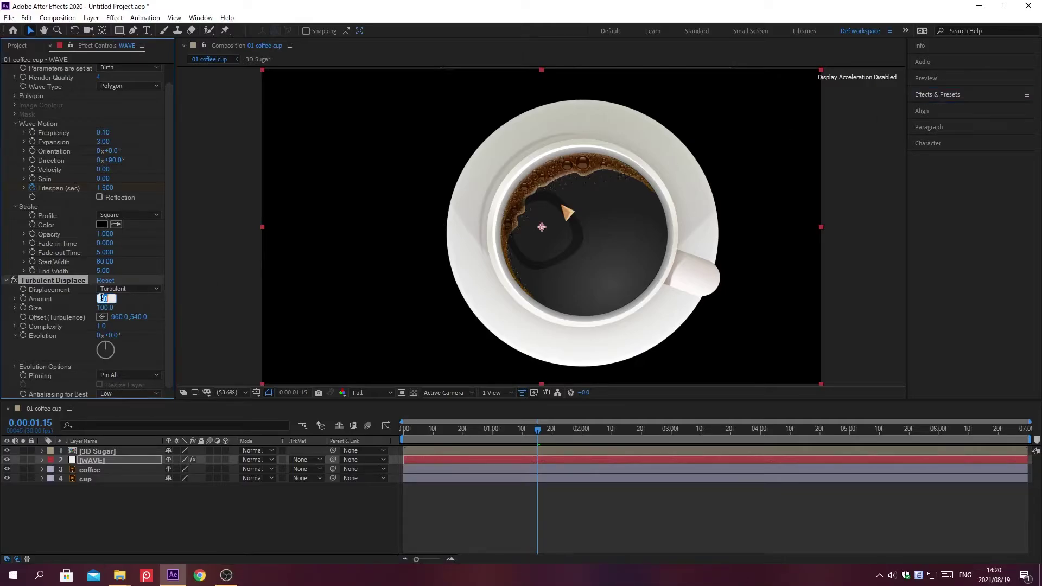
{"action": "type", "text": "30"}
{"action": "key", "text": "Return"}
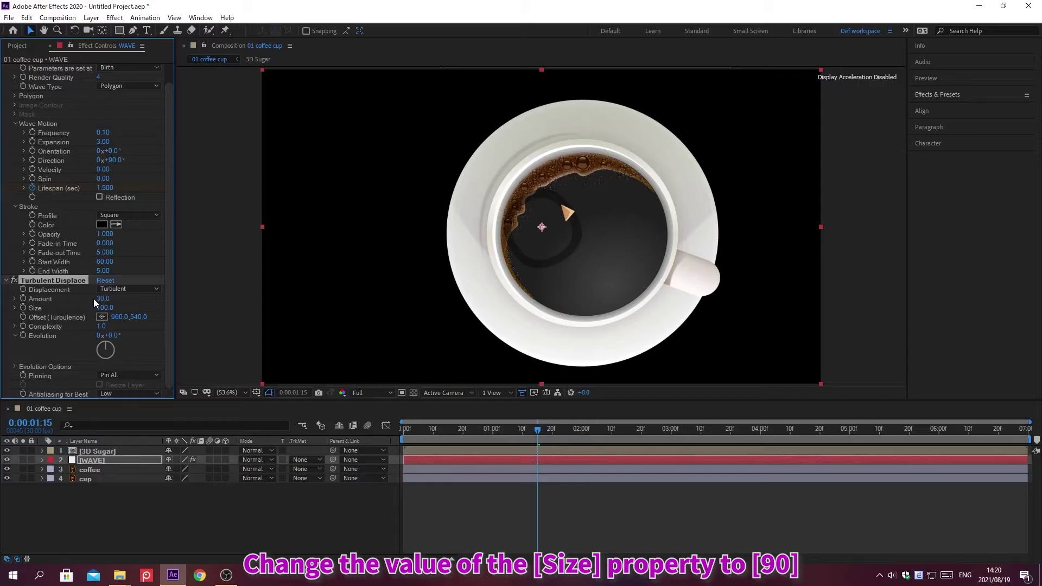
{"action": "left_click", "coordinate": [101, 307]}
{"action": "type", "text": "90"}
{"action": "key", "text": "Return"}
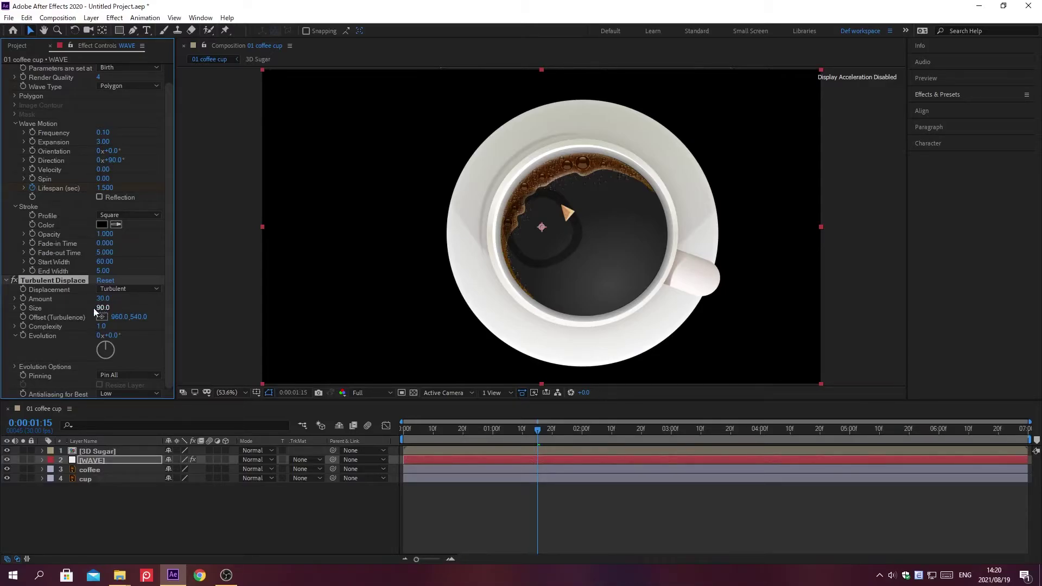
{"action": "left_click", "coordinate": [937, 95]}
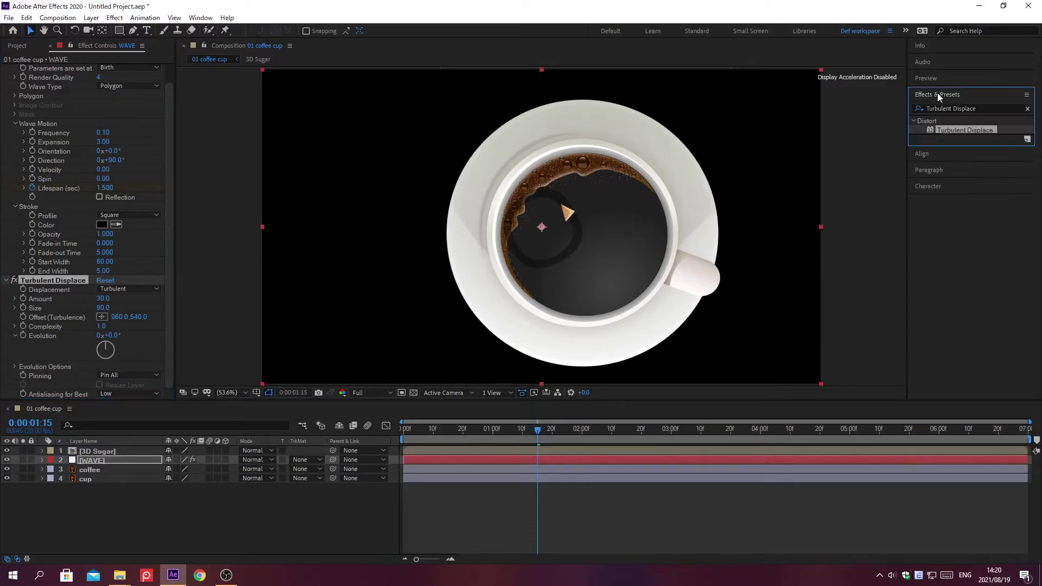
{"action": "left_click", "coordinate": [1027, 109]}
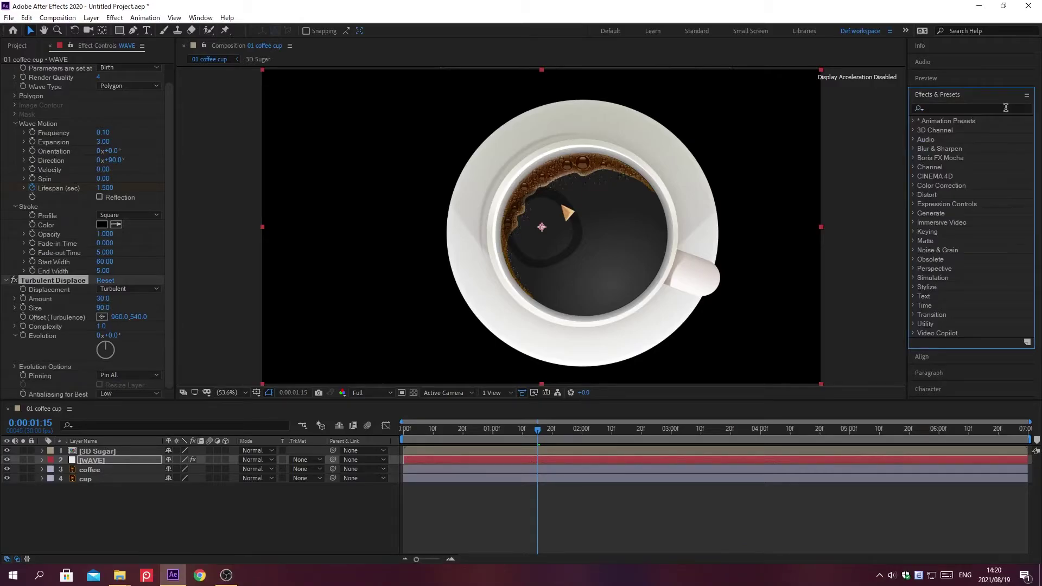
Apply Fast Box Blur to the WAVE layer with a Blur Radius of 20
{"action": "left_click", "coordinate": [937, 108]}
{"action": "type", "text": "Fast"}
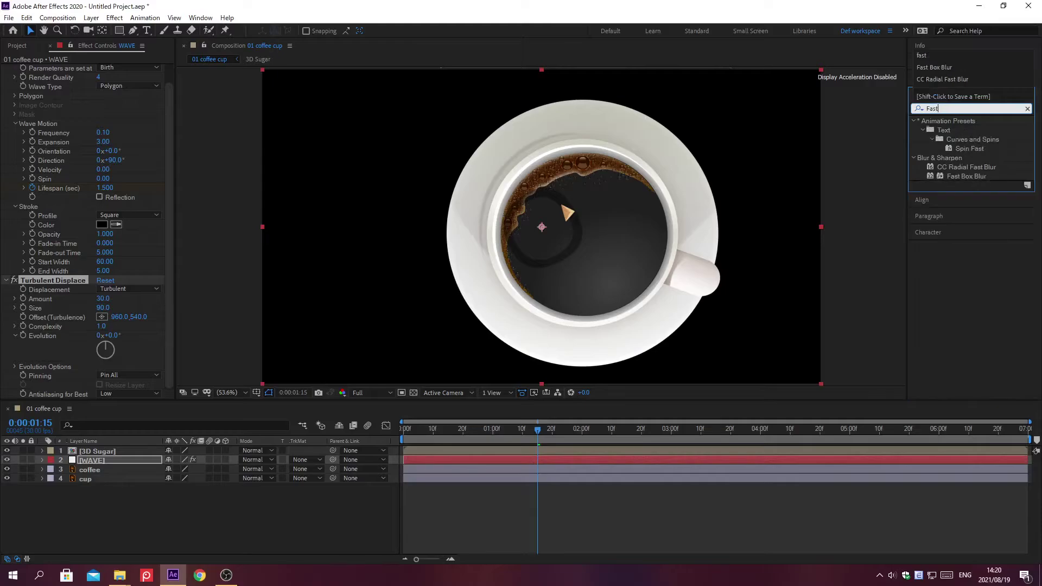
{"action": "type", "text": " Box Blur"}
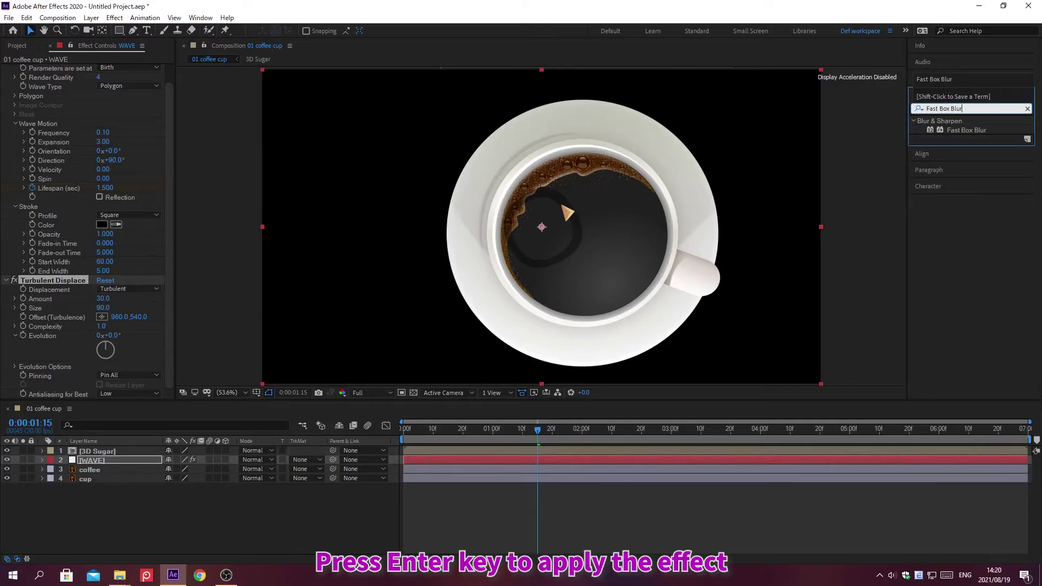
{"action": "key", "text": "Return"}
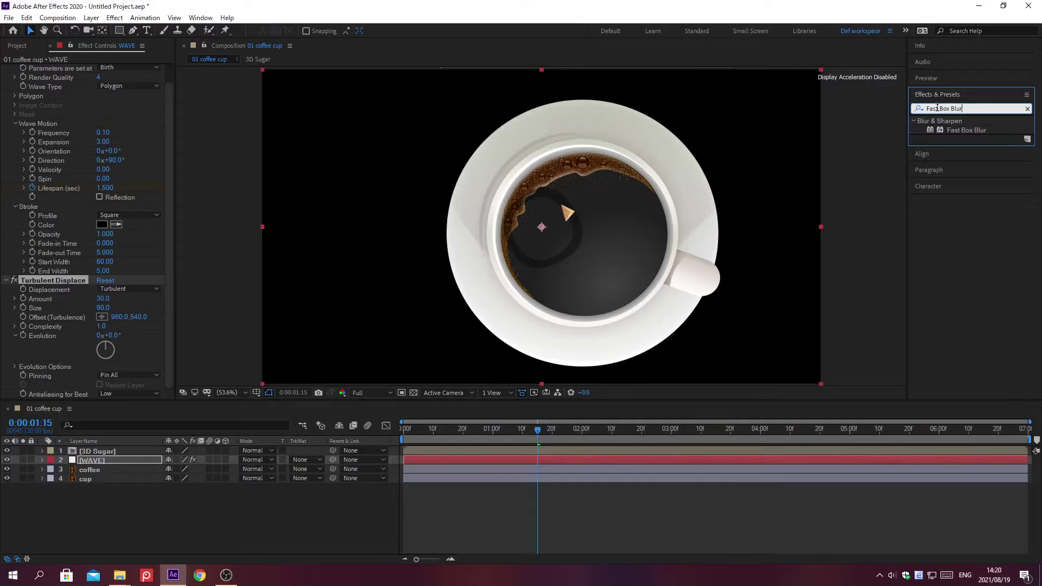
{"action": "key", "text": "Return"}
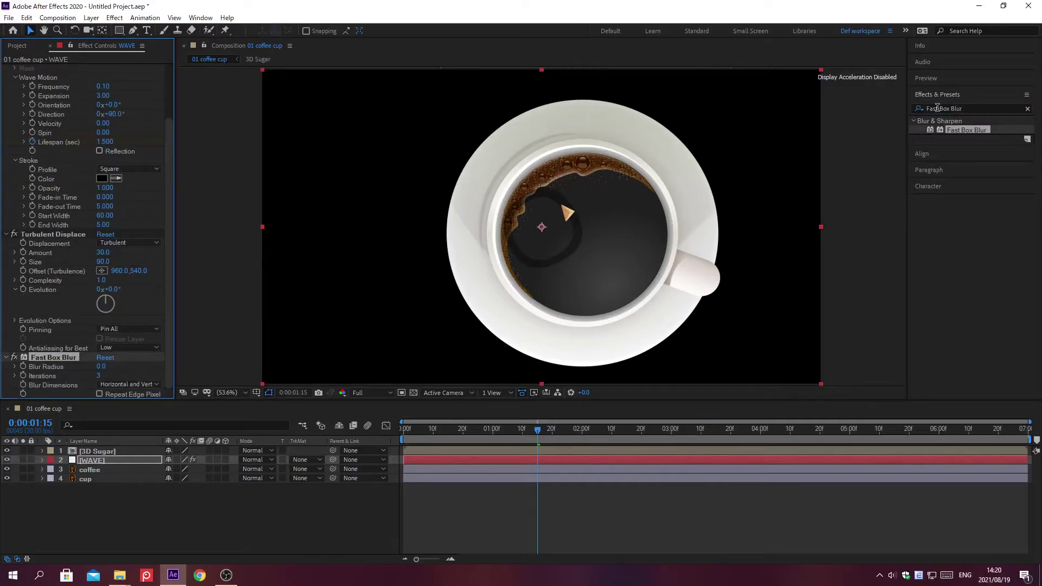
{"action": "left_click", "coordinate": [937, 94]}
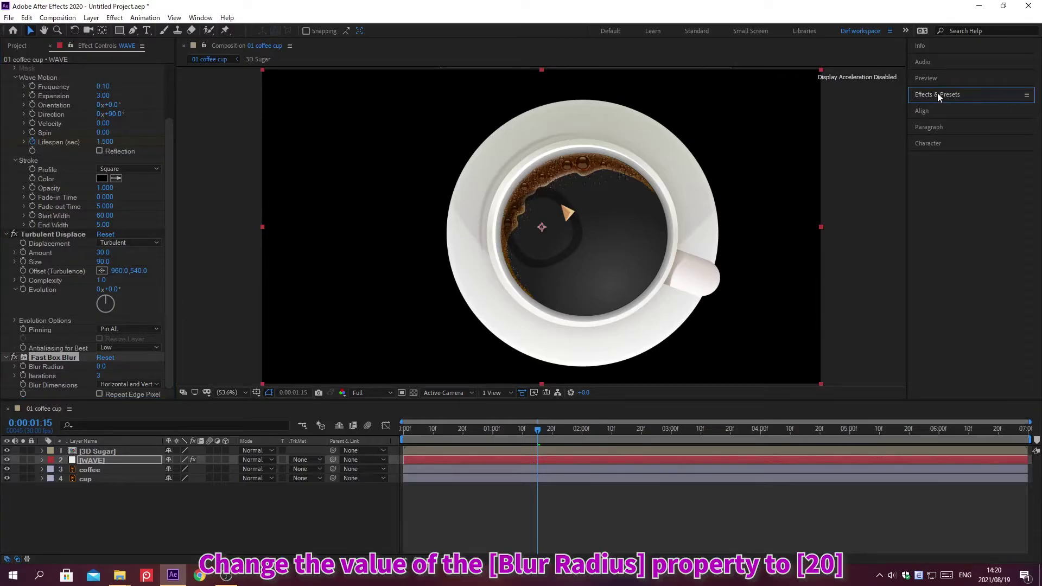
{"action": "left_click", "coordinate": [101, 365]}
{"action": "type", "text": "20"}
{"action": "key", "text": "Return"}
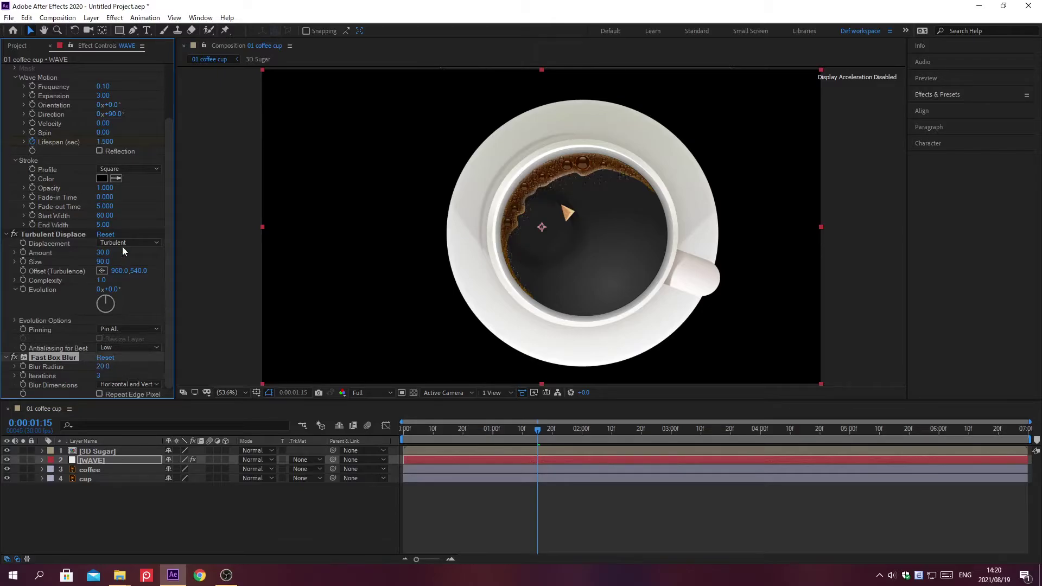
{"action": "scroll", "coordinate": [136, 195], "scroll_direction": "up", "scroll_amount": 3}
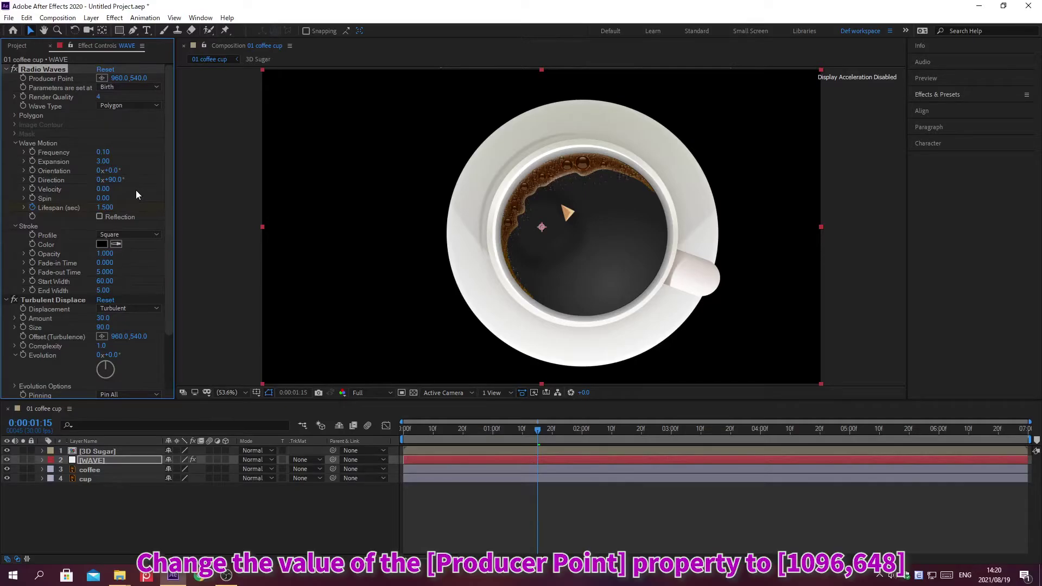
Set the WAVE layer's Producer Point to 1086, 648
{"action": "left_click", "coordinate": [118, 78]}
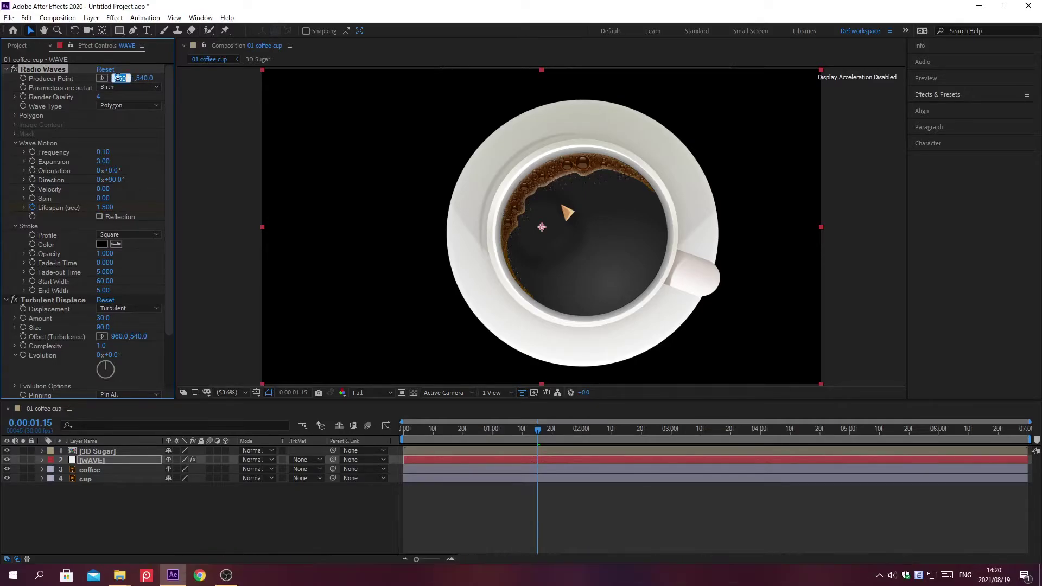
{"action": "type", "text": "1086"}
{"action": "key", "text": "Tab"}
{"action": "type", "text": "648"}
{"action": "key", "text": "Return"}
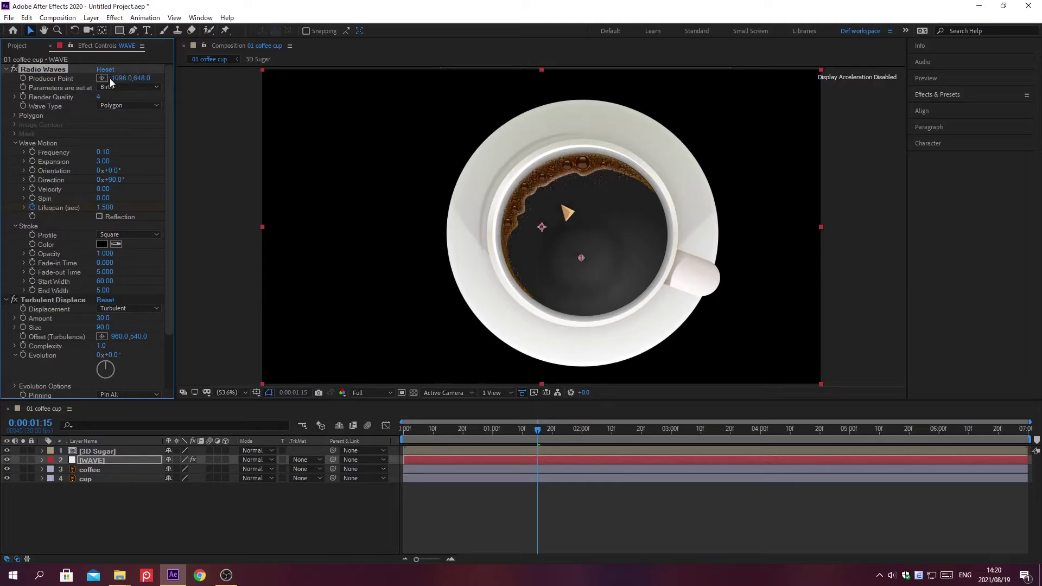
Duplicate the WAVE layer and move the copy's Producer Point to 1034, 505
{"action": "left_click", "coordinate": [135, 460]}
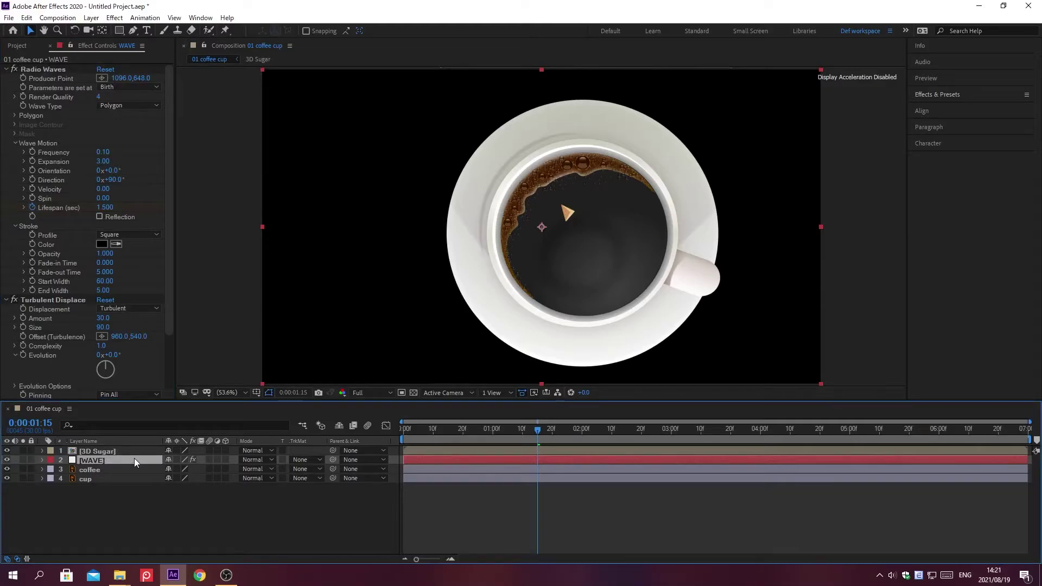
{"action": "key", "text": "ctrl+d"}
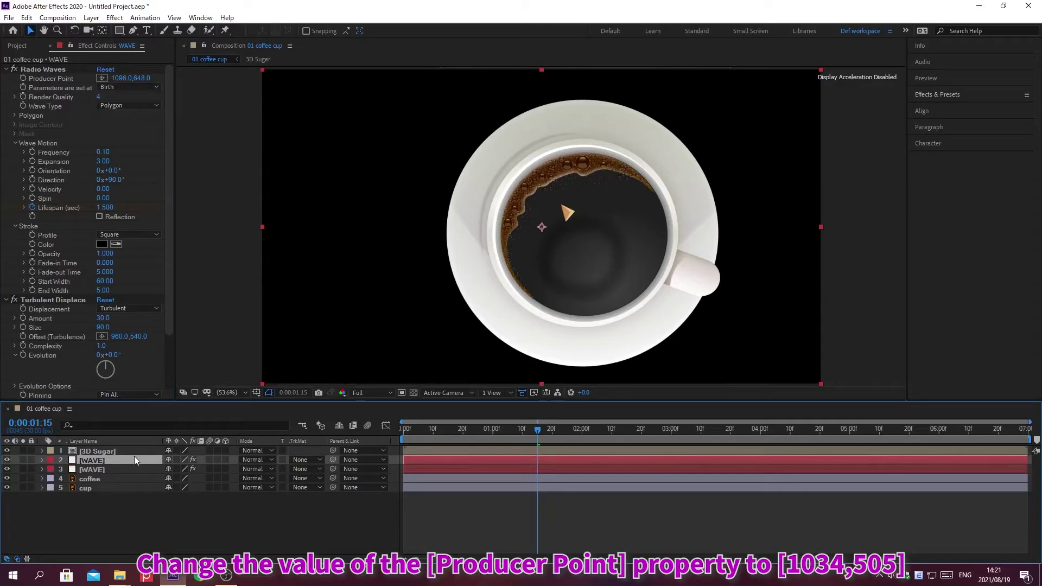
{"action": "left_click", "coordinate": [119, 78]}
{"action": "type", "text": "1034"}
{"action": "key", "text": "Tab"}
{"action": "type", "text": "505"}
{"action": "key", "text": "Return"}
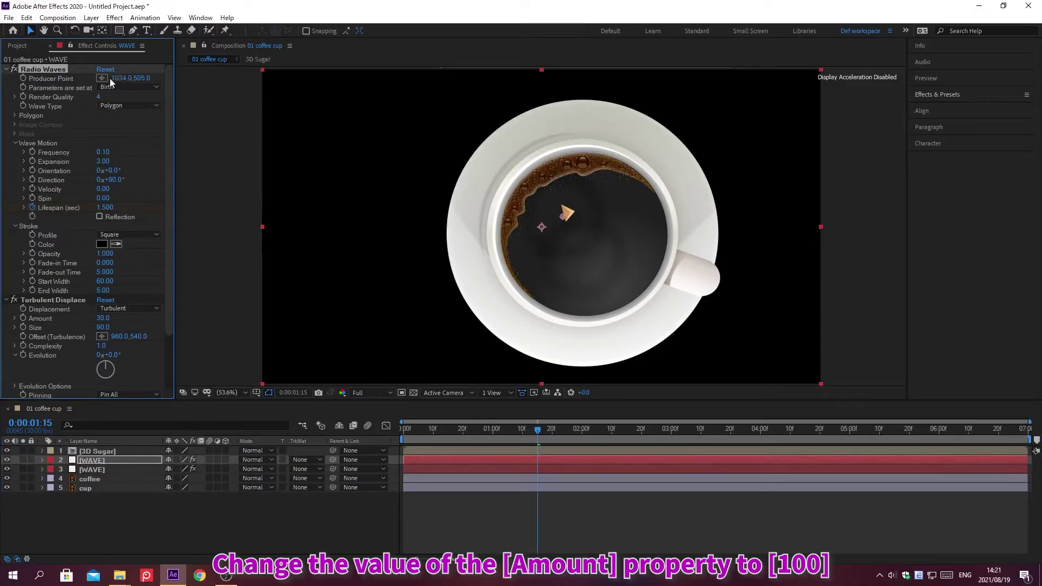
Set the copy's Turbulent Displace Amount to 100 and start it about 10 frames later
{"action": "left_click", "coordinate": [102, 317]}
{"action": "type", "text": "100"}
{"action": "key", "text": "Return"}
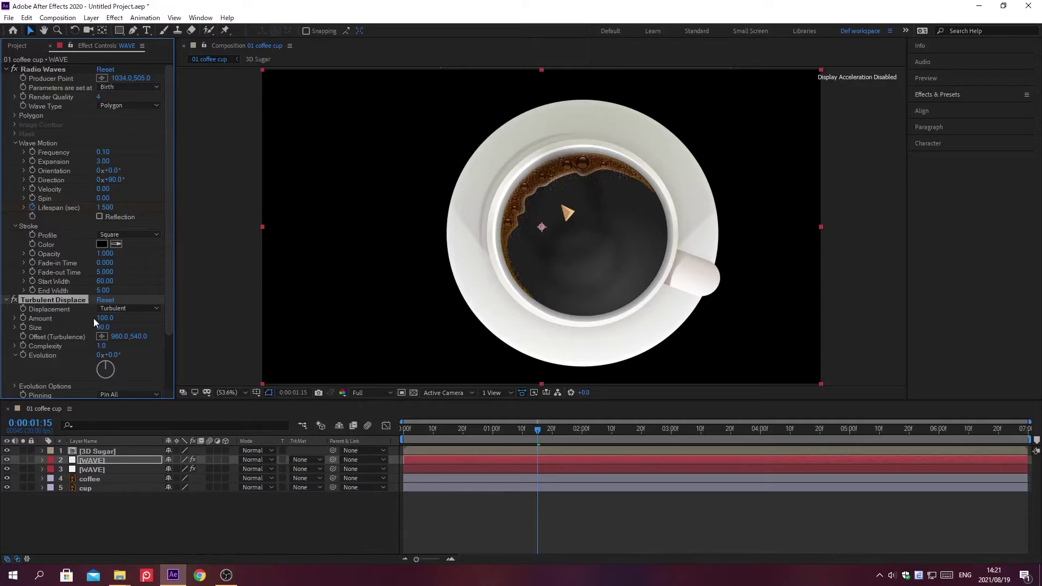
{"action": "key", "text": "shift+alt+Page_Down"}
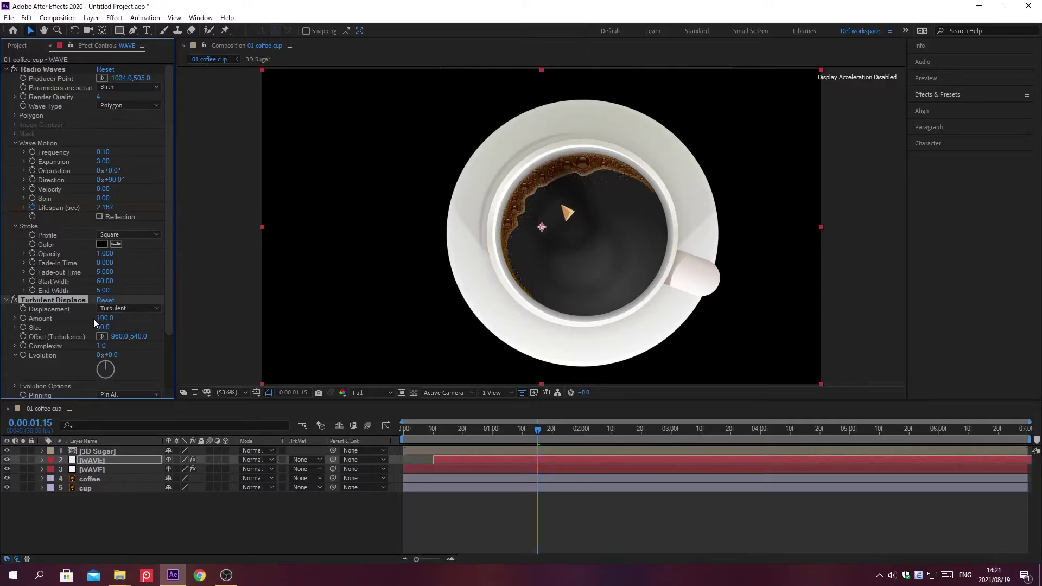
{"action": "left_click", "coordinate": [135, 458]}
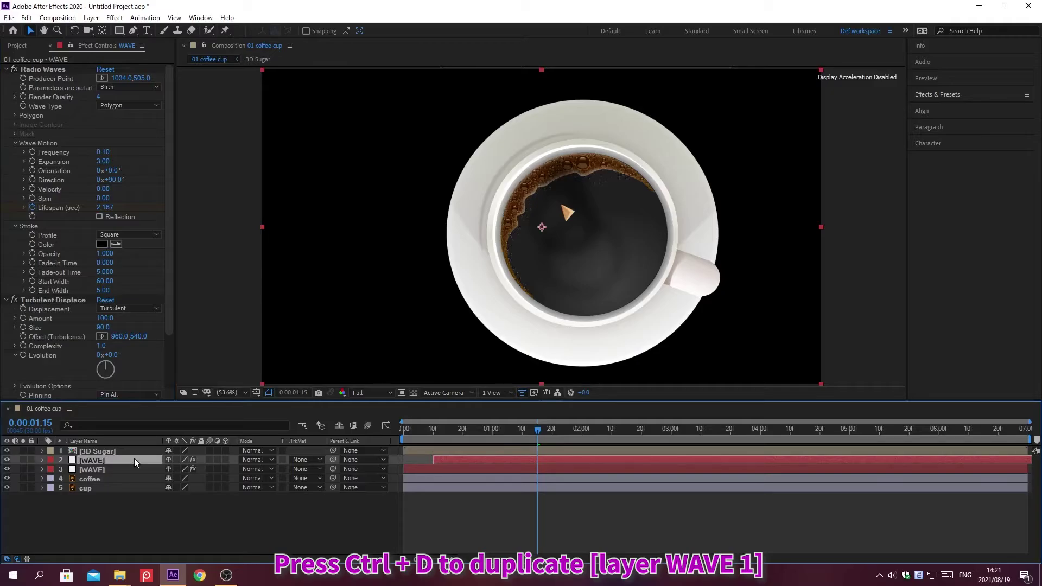
Duplicate the WAVE layer again with Producer Point X 1232 and Turbulent Displace Amount 90
{"action": "key", "text": "ctrl+d"}
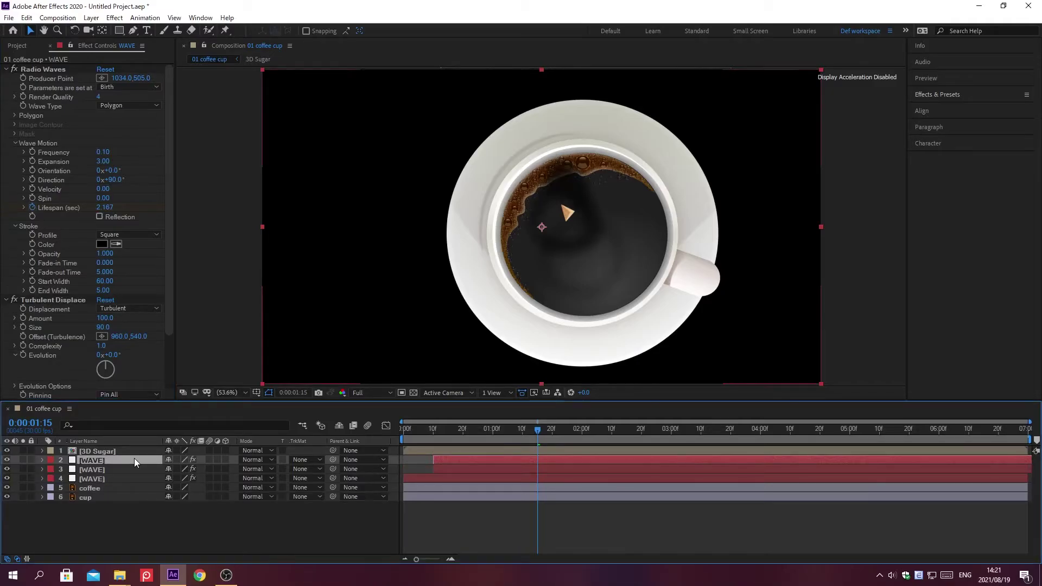
{"action": "left_click", "coordinate": [119, 78]}
{"action": "type", "text": "1232"}
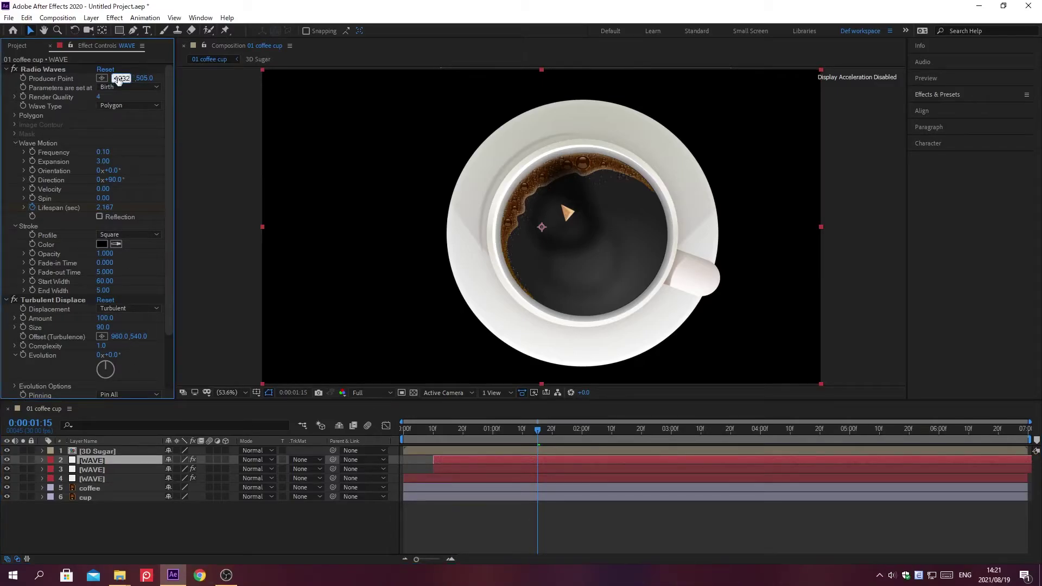
{"action": "key", "text": "Return"}
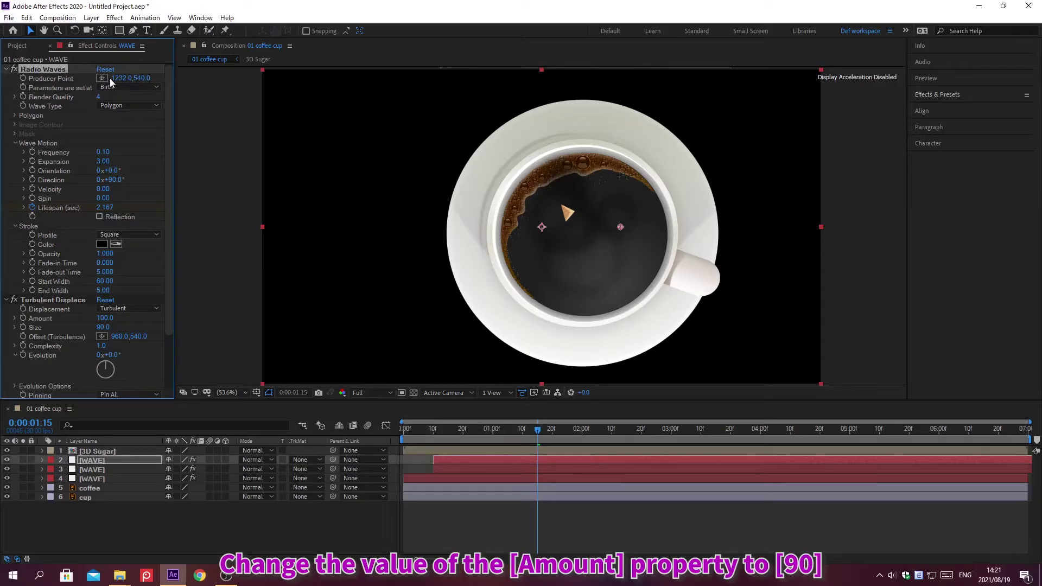
{"action": "left_click", "coordinate": [103, 318]}
{"action": "type", "text": "90"}
{"action": "key", "text": "Return"}
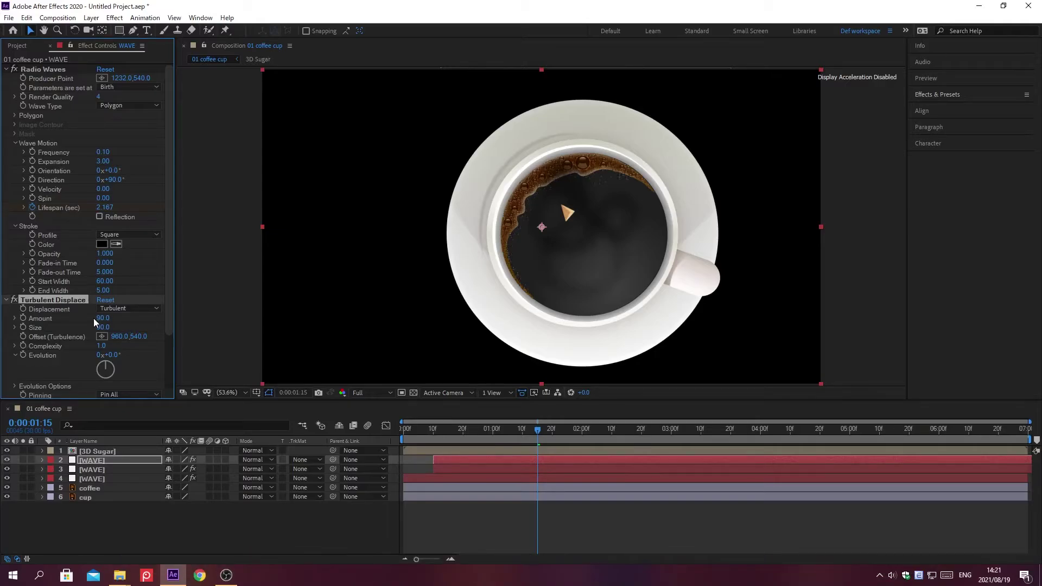
Shift the new copy's start later and select all three WAVE layers
{"action": "key", "text": "alt+shift+Page_Down"}
{"action": "key", "text": "Return"}
{"action": "left_click", "coordinate": [91, 460]}
{"action": "left_click", "coordinate": [90, 479], "text": "shift"}
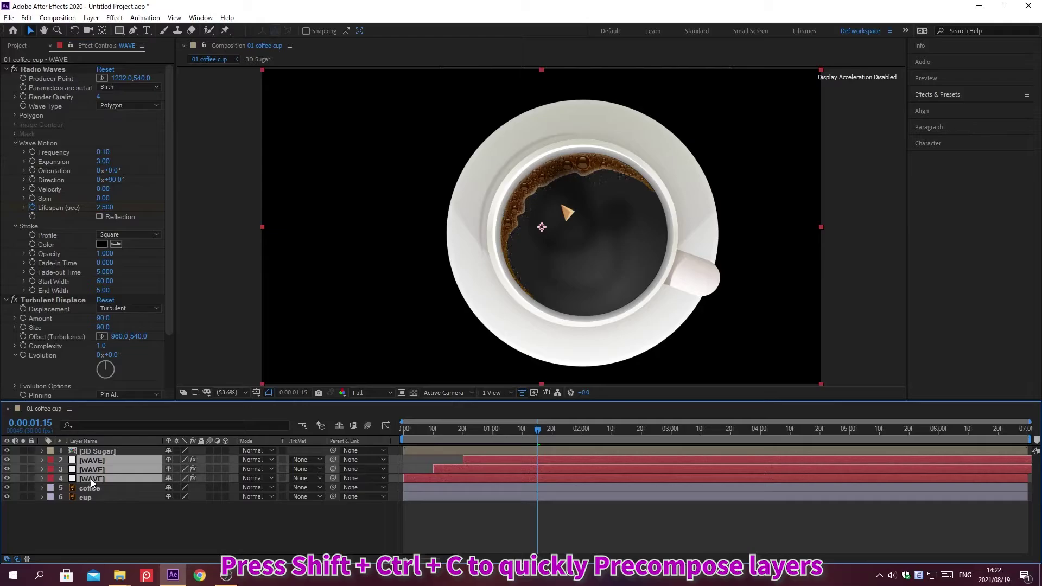
Pre-compose the selected WAVE layers as 'COFFEE WAVE', then select the coffee layer
{"action": "key", "text": "ctrl+shift+c"}
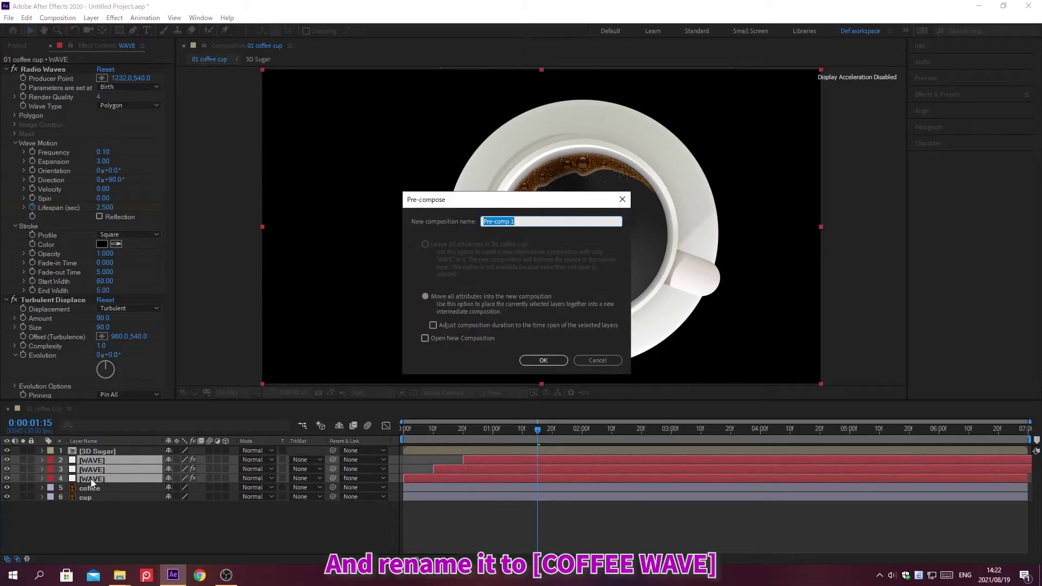
{"action": "type", "text": "CO"}
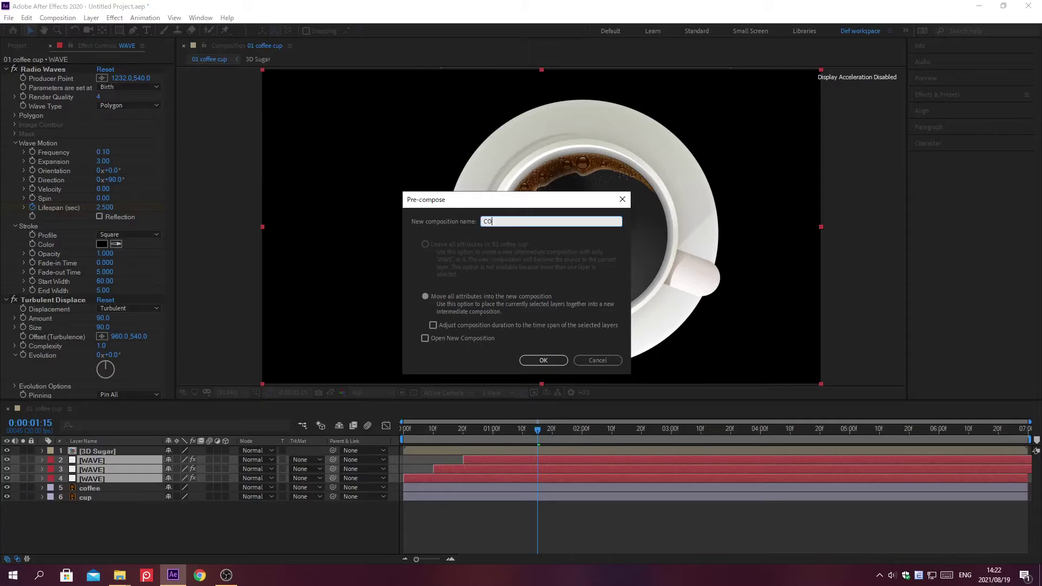
{"action": "type", "text": "FFEE WAVE"}
{"action": "left_click", "coordinate": [543, 360]}
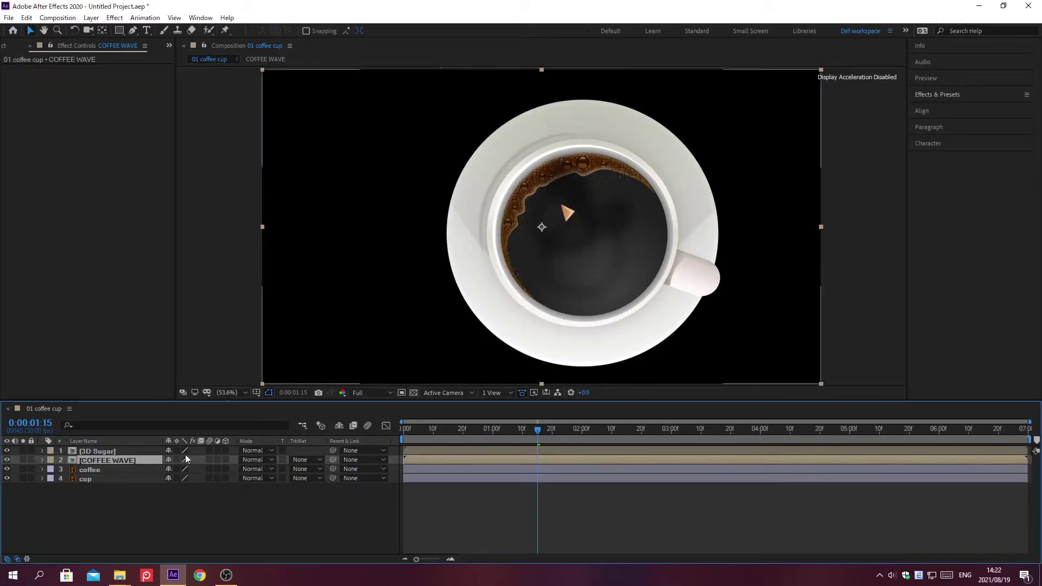
{"action": "left_click", "coordinate": [135, 470]}
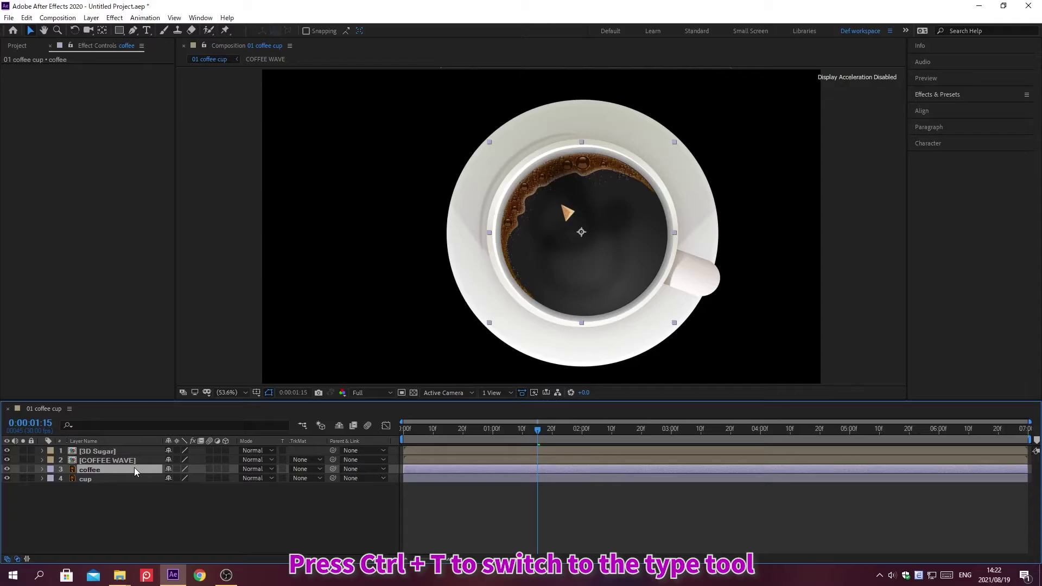
Type 'Americano' as a new text layer on the cup
{"action": "key", "text": "ctrl+t"}
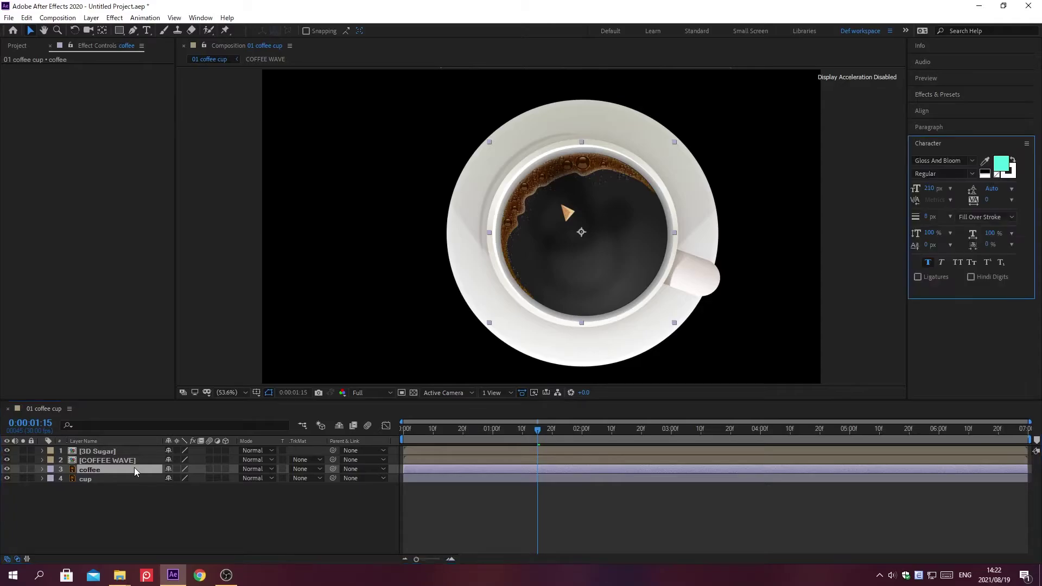
{"action": "left_click", "coordinate": [535, 249]}
{"action": "type", "text": "American"}
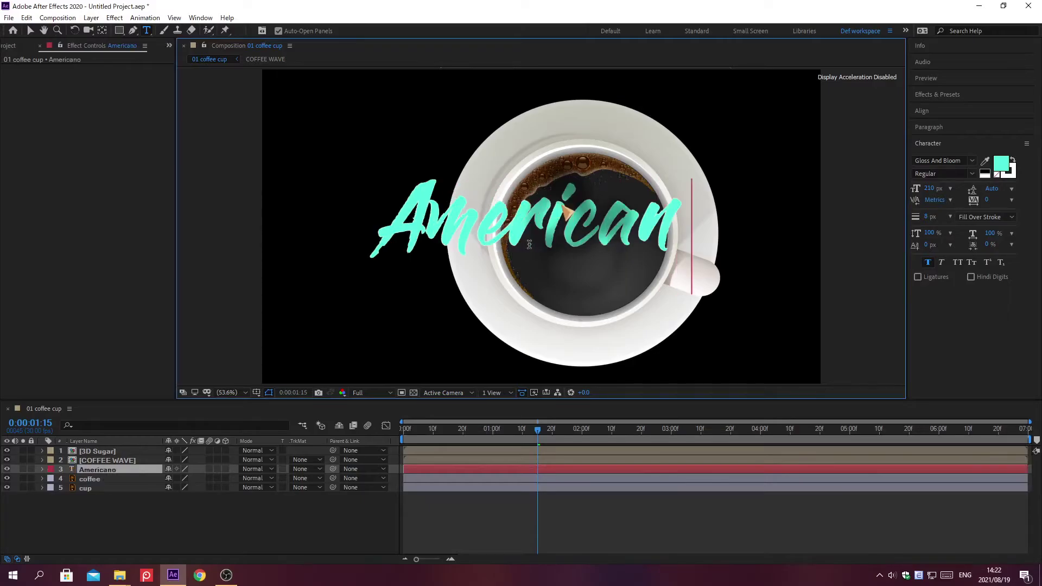
{"action": "type", "text": "o"}
{"action": "key", "text": "KP_Enter"}
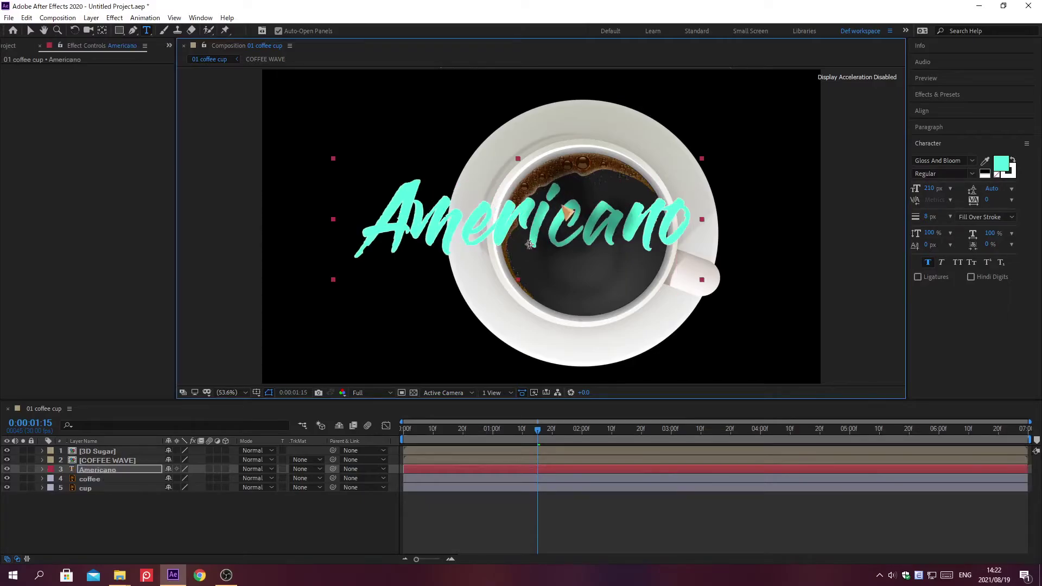
Style the text in Palace Script MT at size 50 with fill colour FFE5A0
{"action": "left_click", "coordinate": [972, 162]}
{"action": "type", "text": "Pal"}
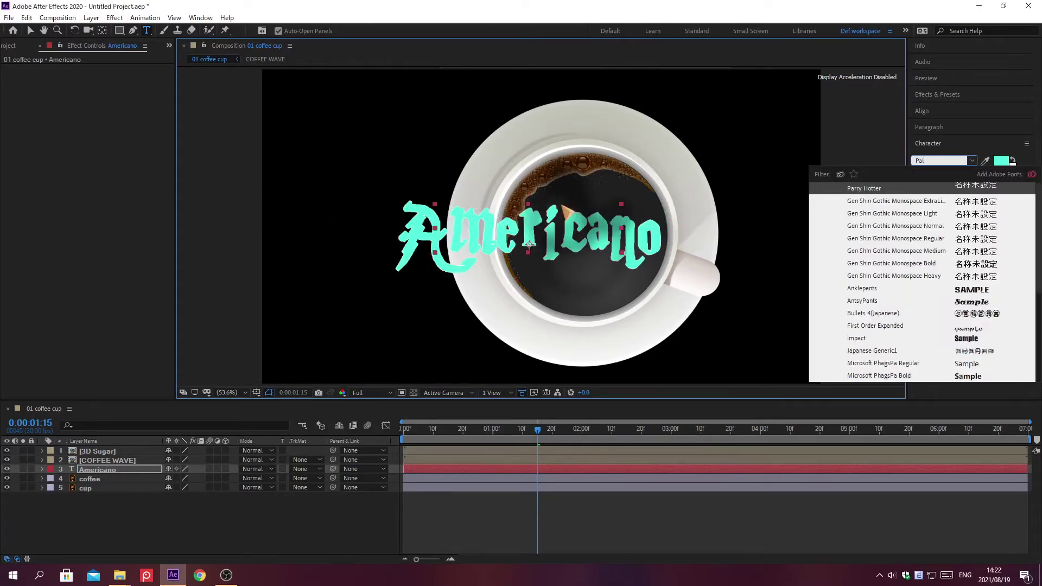
{"action": "type", "text": "ace Script MT"}
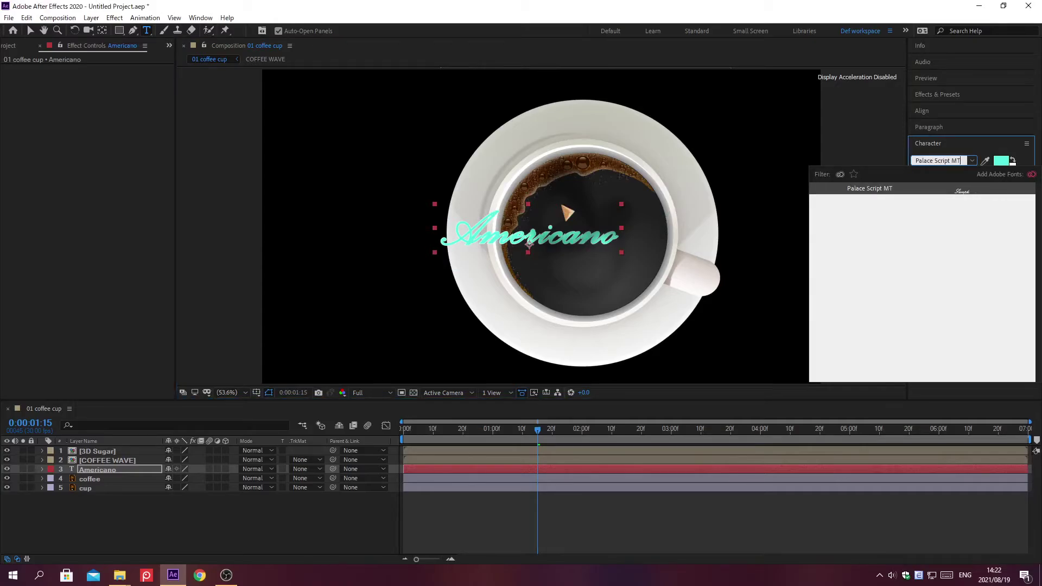
{"action": "key", "text": "Return"}
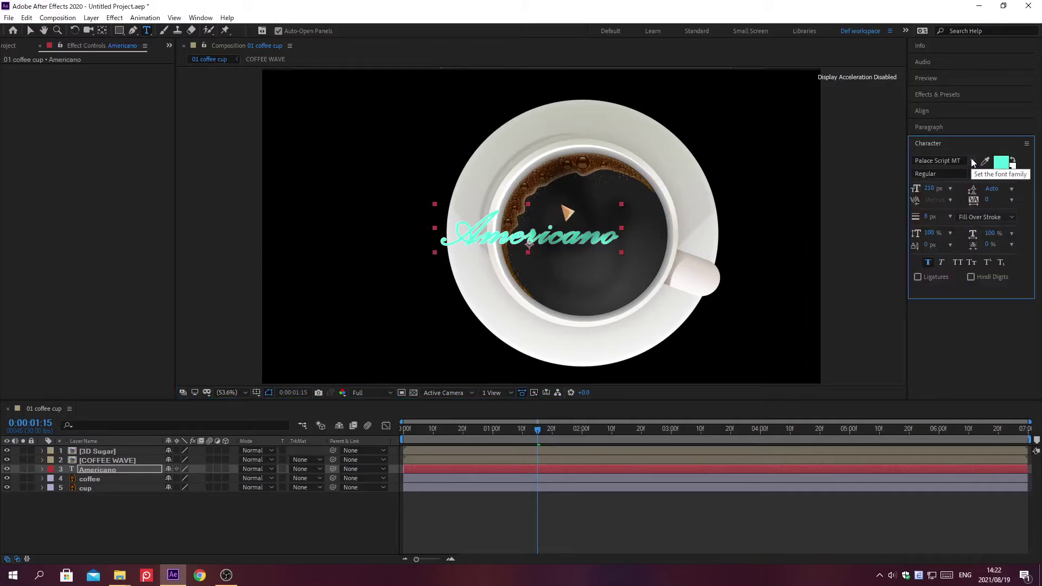
{"action": "left_click", "coordinate": [930, 187]}
{"action": "type", "text": "50"}
{"action": "key", "text": "Return"}
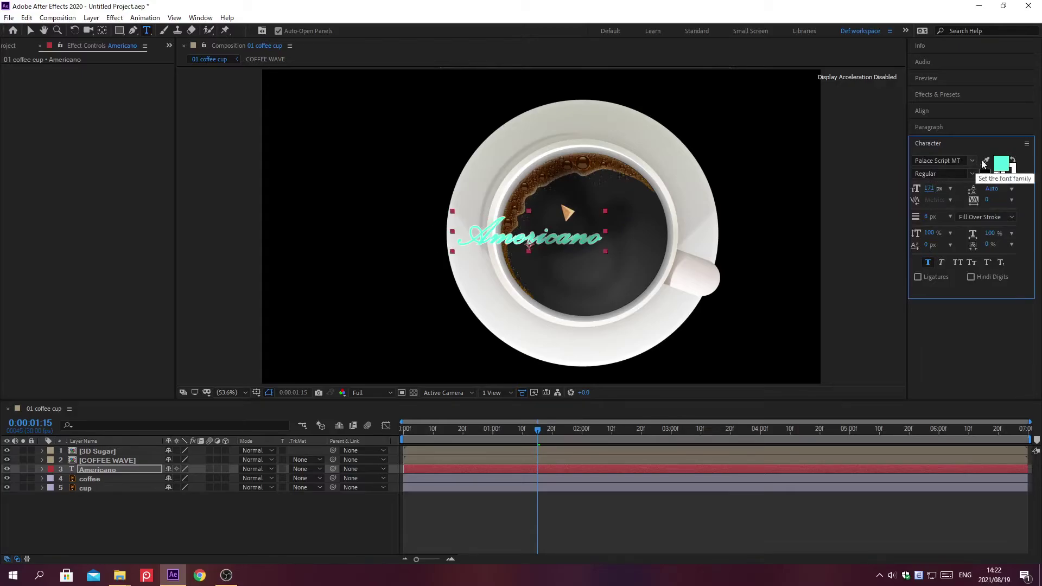
{"action": "left_click", "coordinate": [1001, 163]}
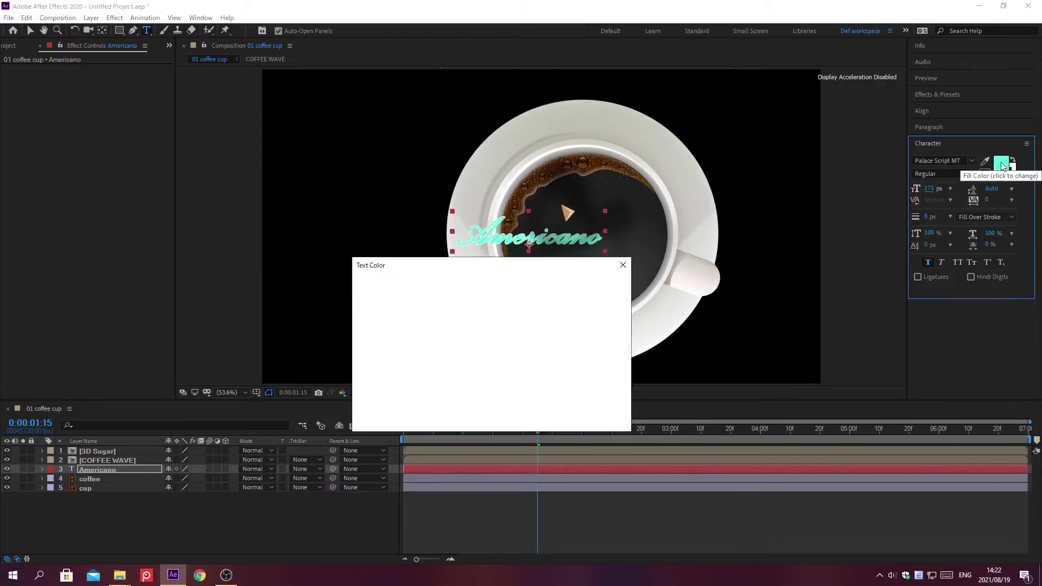
{"action": "type", "text": "FFE5A0"}
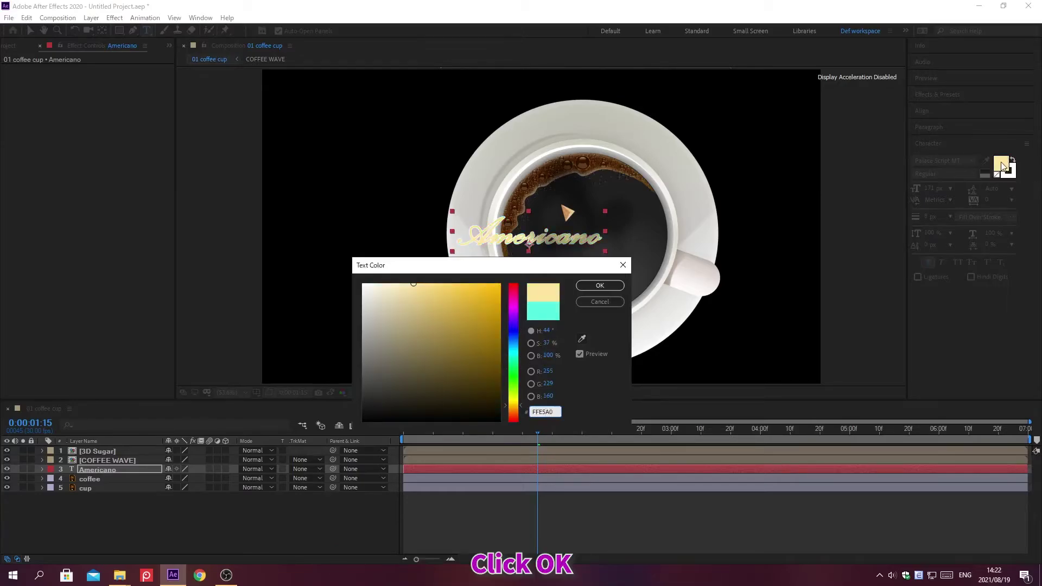
{"action": "left_click", "coordinate": [601, 286]}
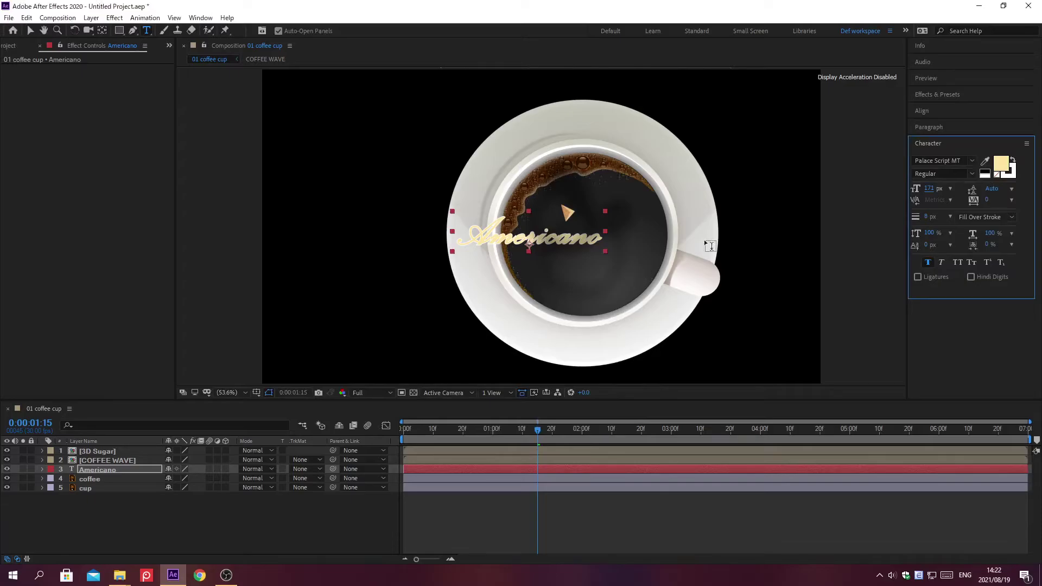
{"action": "left_click", "coordinate": [922, 144]}
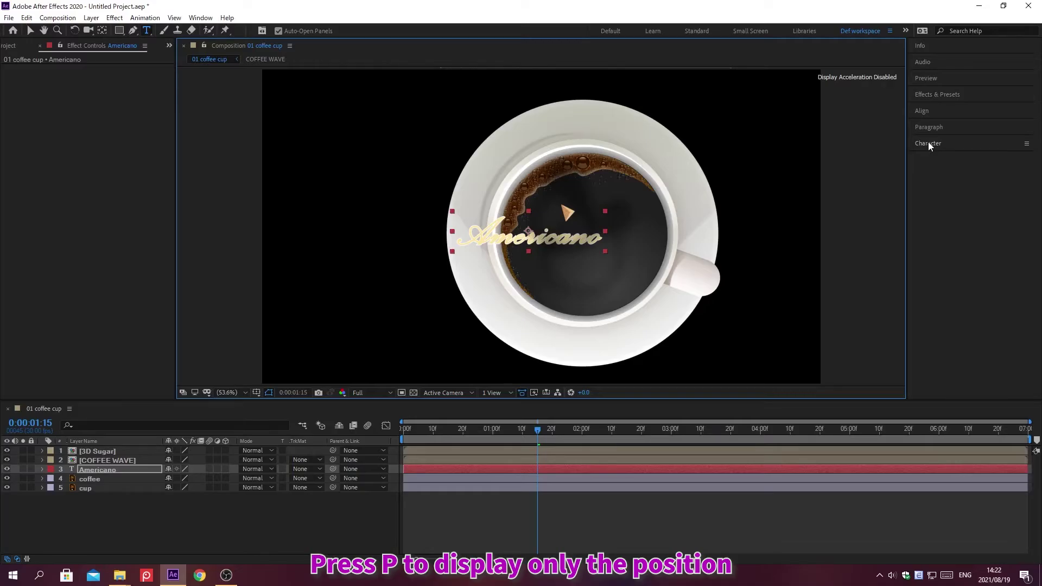
Set the Americano layer's Position to 1103, 544
{"action": "key", "text": "p"}
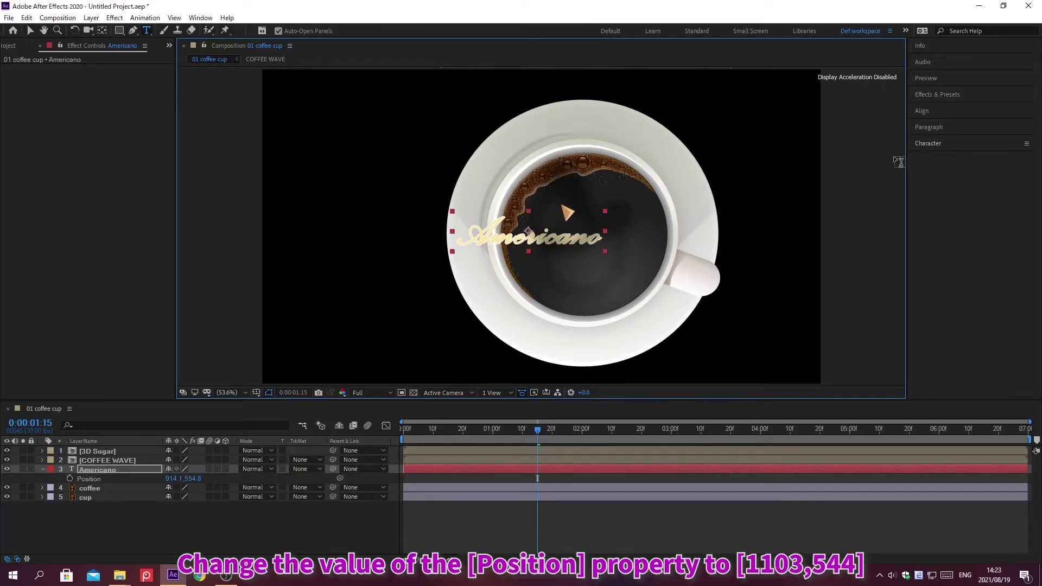
{"action": "left_click", "coordinate": [181, 478]}
{"action": "type", "text": "1103"}
{"action": "key", "text": "Tab"}
{"action": "type", "text": "544"}
{"action": "key", "text": "Return"}
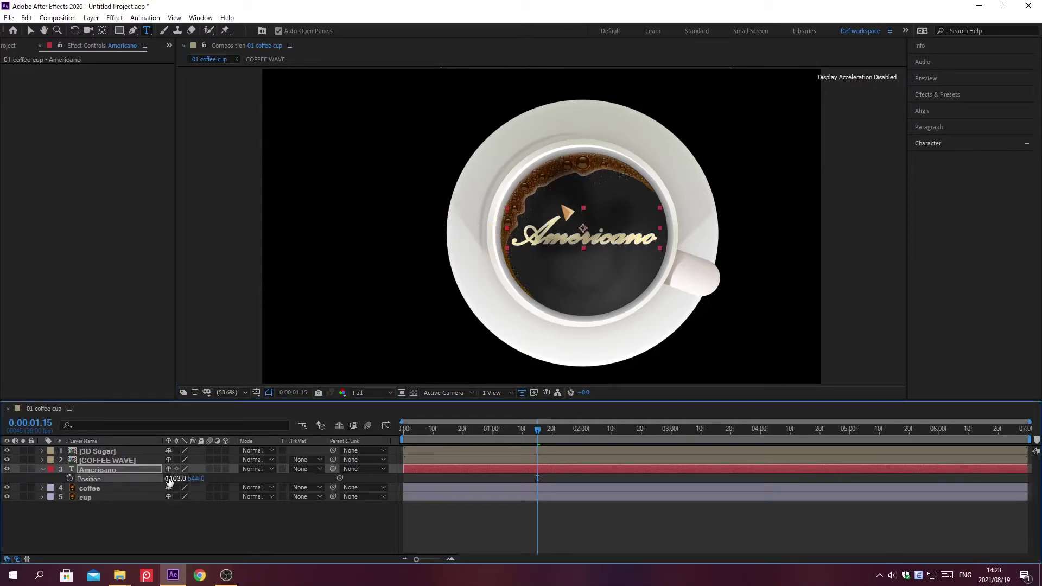
Add a new adjustment layer above the Americano text
{"action": "left_click", "coordinate": [92, 19]}
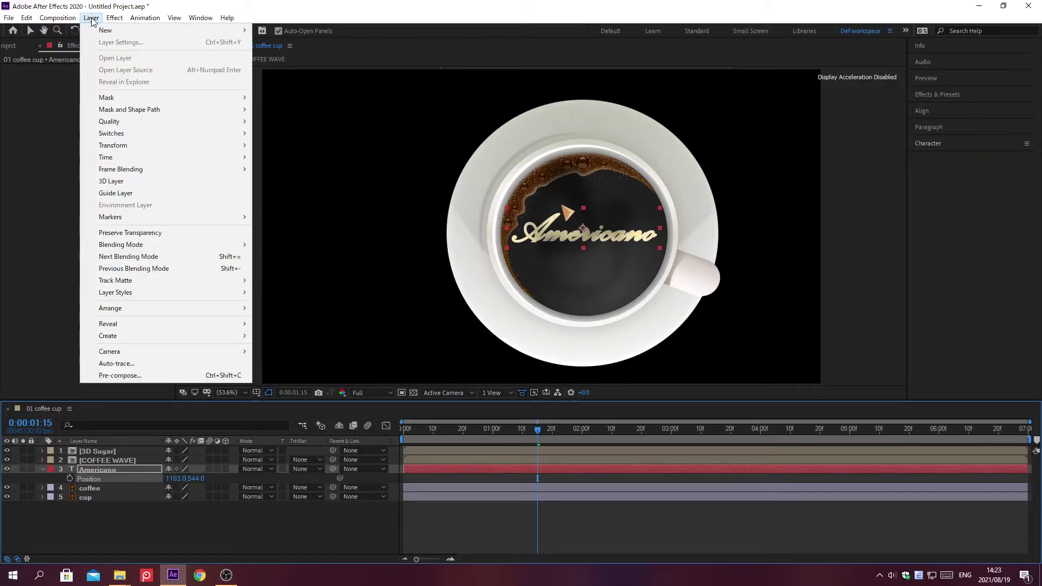
{"action": "mouse_move", "coordinate": [106, 31]}
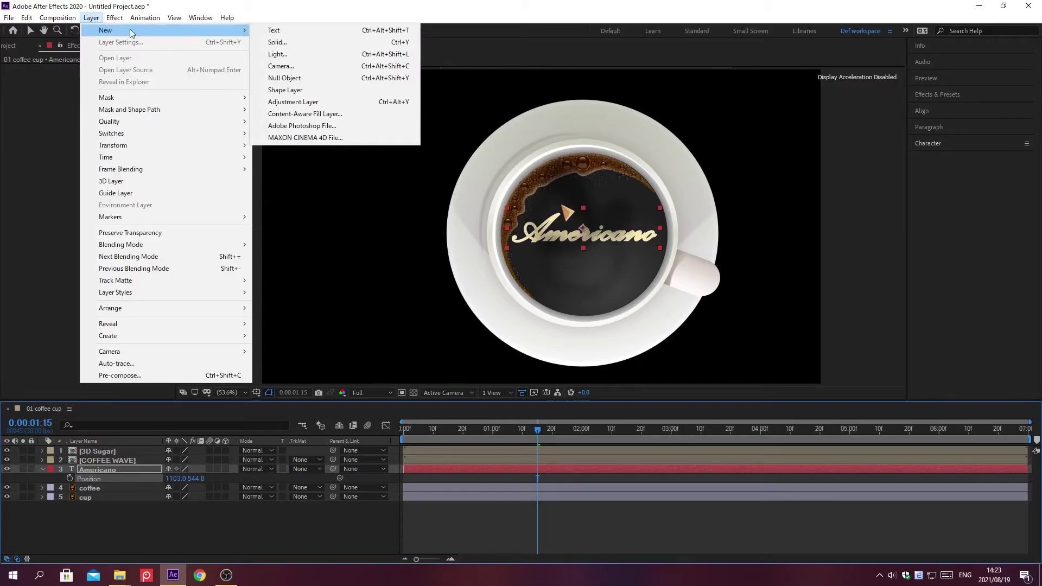
{"action": "left_click", "coordinate": [286, 103]}
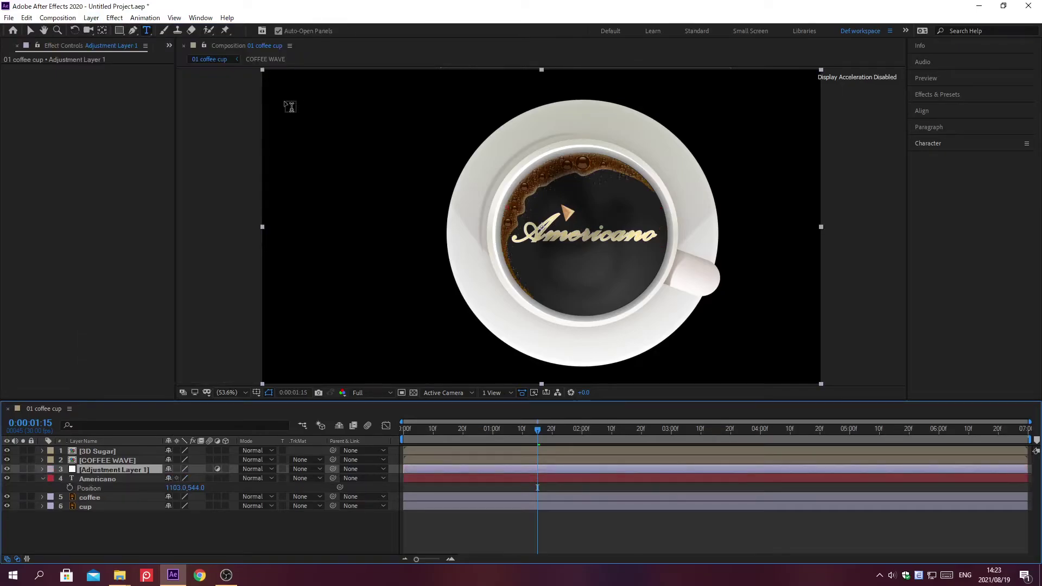
Search Effects & Presets for Caustics and apply it to the adjustment layer
{"action": "left_click", "coordinate": [936, 95]}
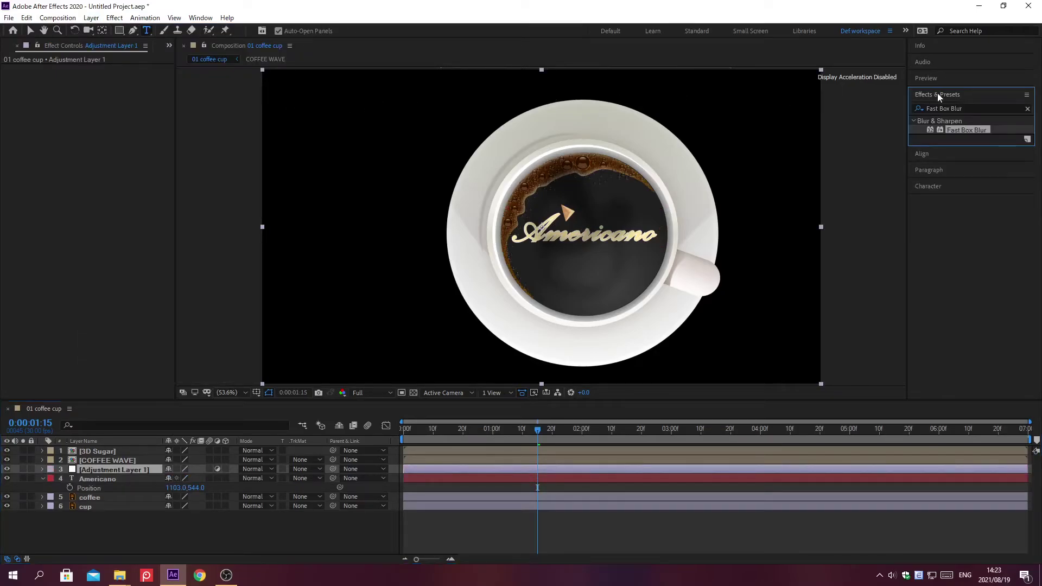
{"action": "left_click", "coordinate": [1028, 108]}
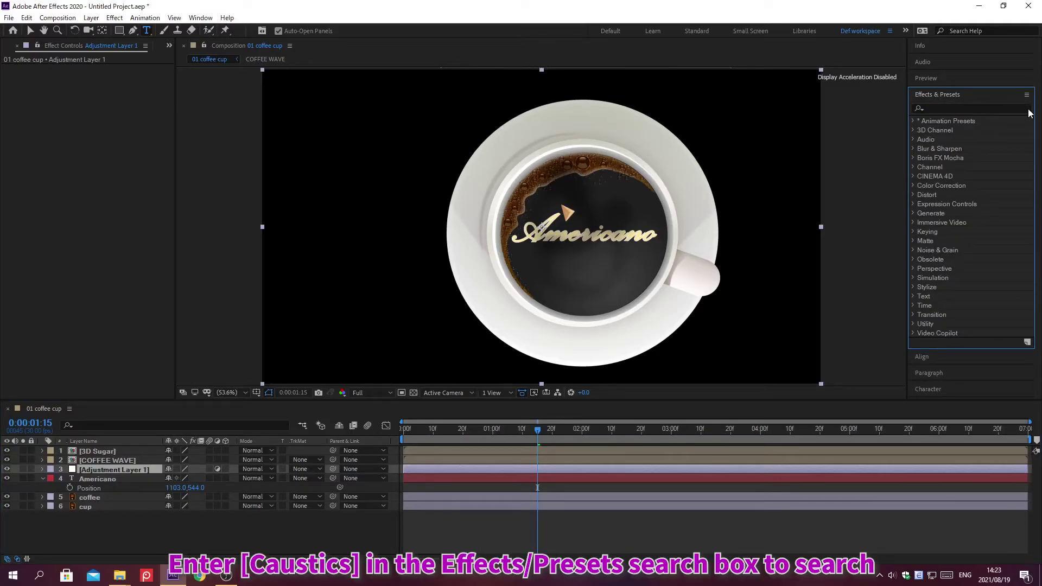
{"action": "left_click", "coordinate": [937, 108]}
{"action": "type", "text": "causti"}
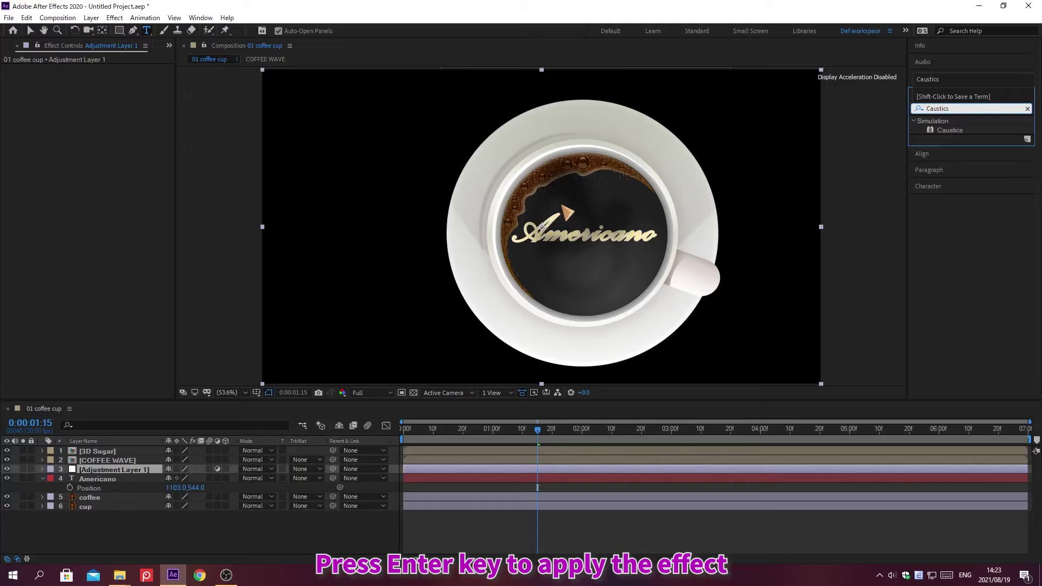
{"action": "key", "text": "Return"}
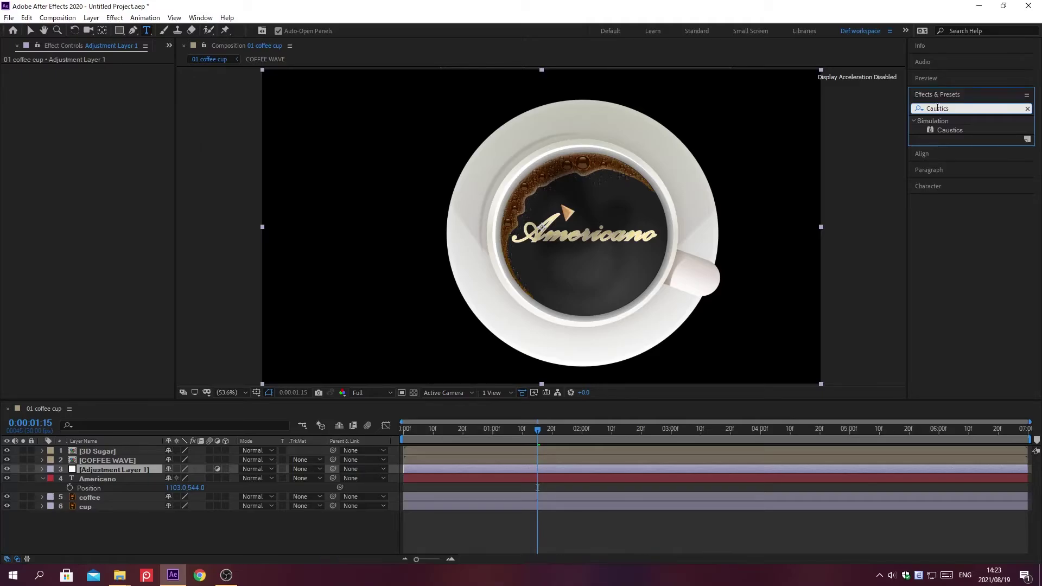
{"action": "key", "text": "Return"}
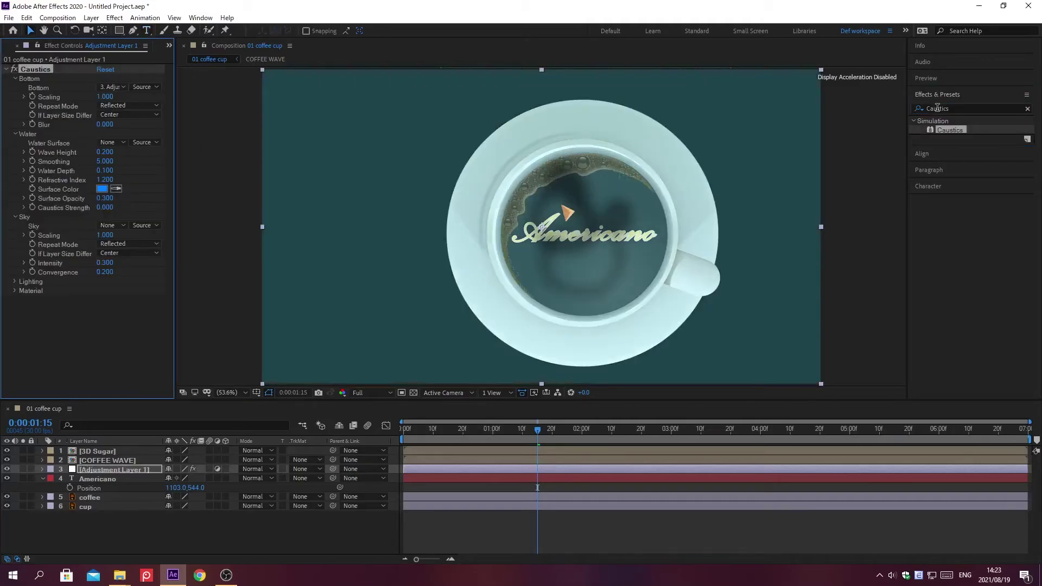
Set the Caustics water surface to COFFEE WAVE, Smoothing 15 and Water Depth 0.35
{"action": "left_click", "coordinate": [939, 96]}
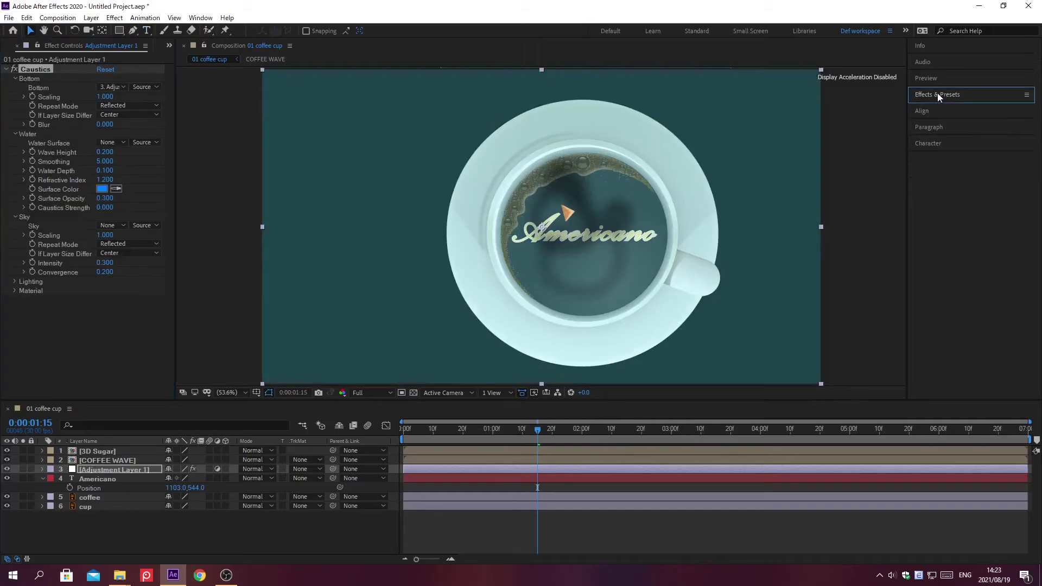
{"action": "left_click", "coordinate": [109, 142]}
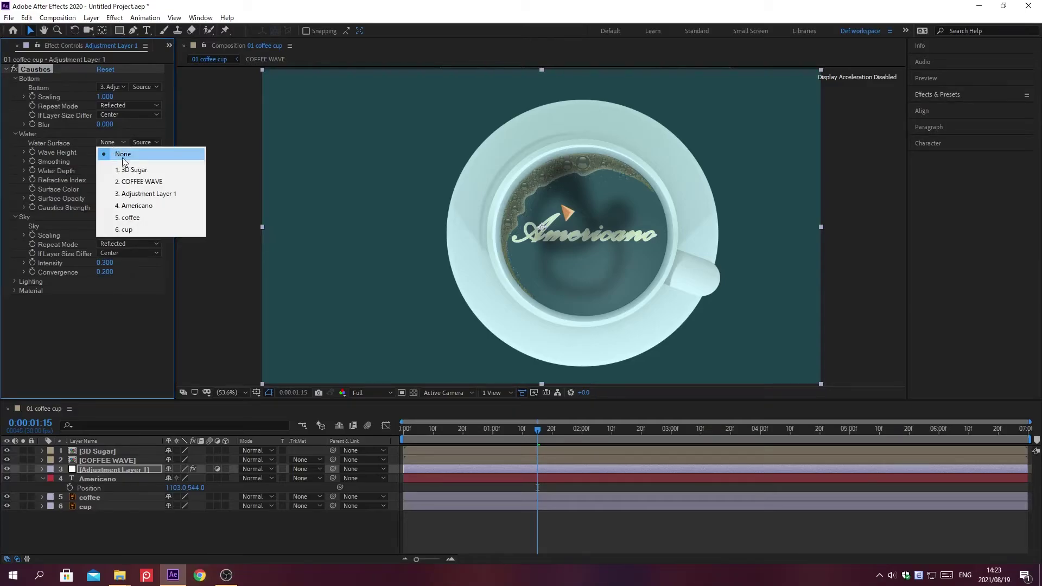
{"action": "left_click", "coordinate": [142, 181]}
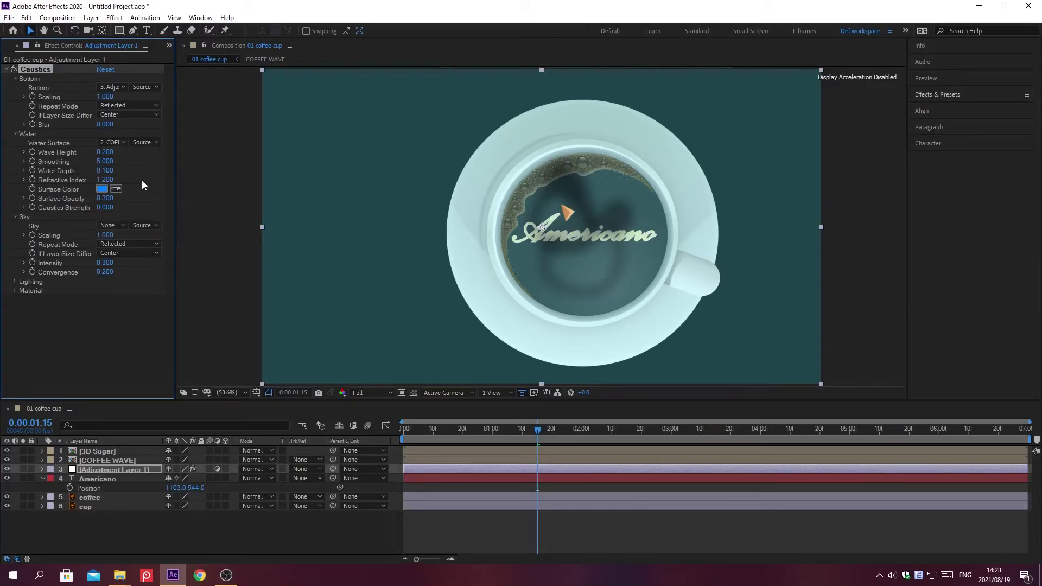
{"action": "left_click", "coordinate": [104, 162]}
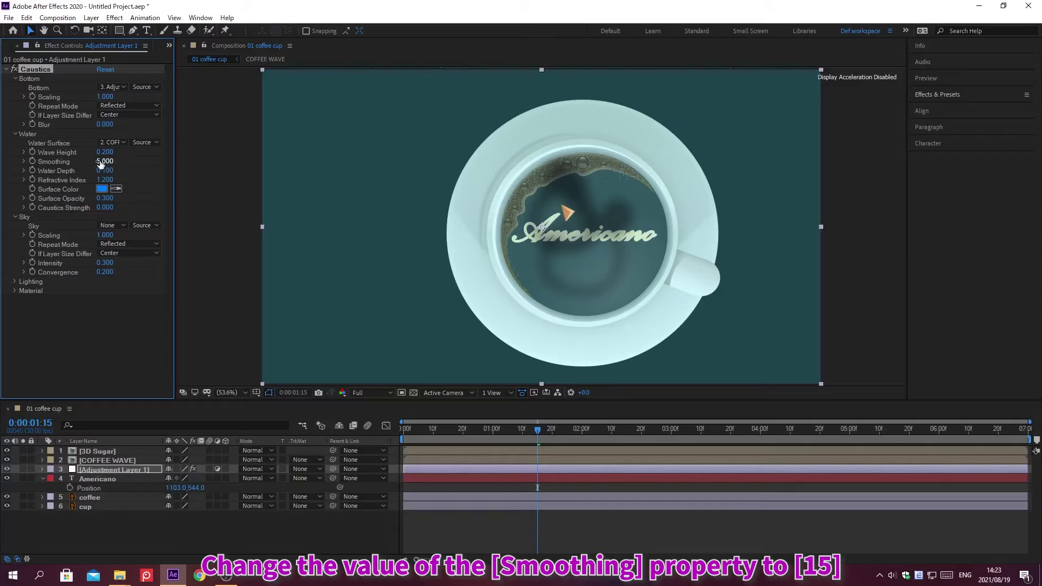
{"action": "type", "text": "15"}
{"action": "key", "text": "Return"}
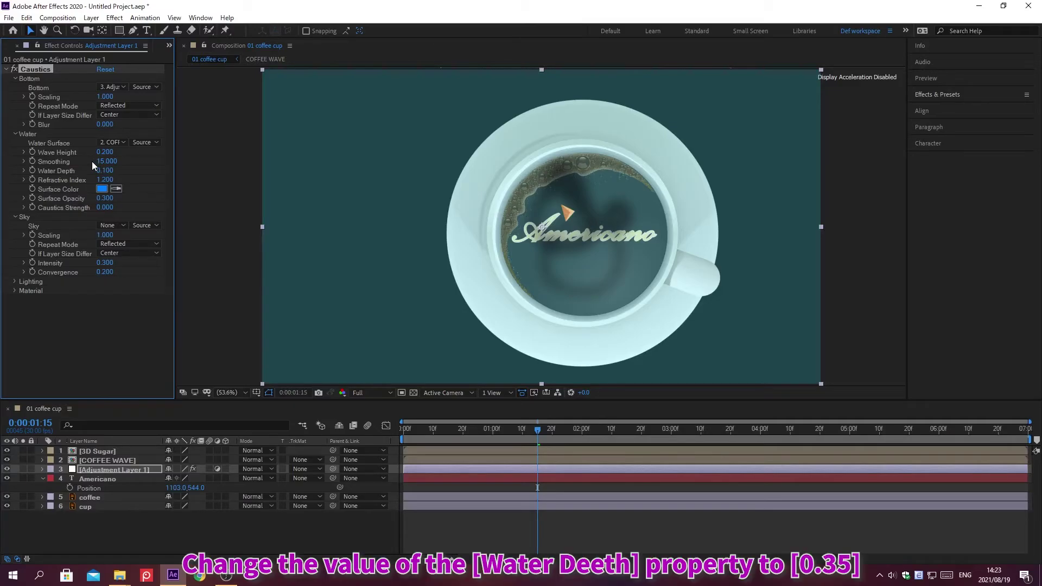
{"action": "left_click", "coordinate": [101, 170]}
{"action": "type", "text": "0.35"}
{"action": "key", "text": "Return"}
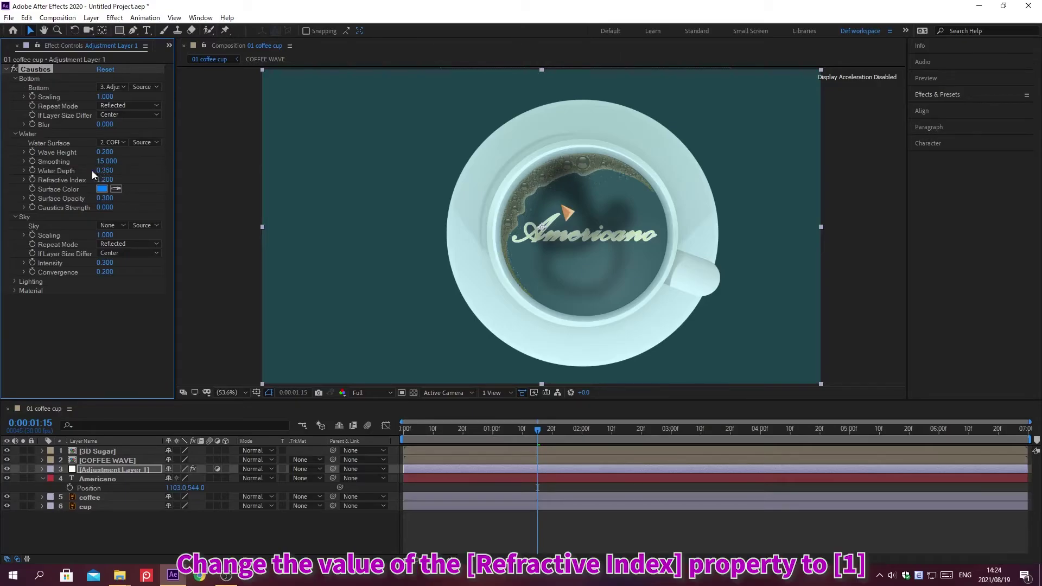
Set Refractive Index 1, Surface Opacity 0 and Caustics Strength 1
{"action": "left_click", "coordinate": [102, 180]}
{"action": "type", "text": "1"}
{"action": "key", "text": "Return"}
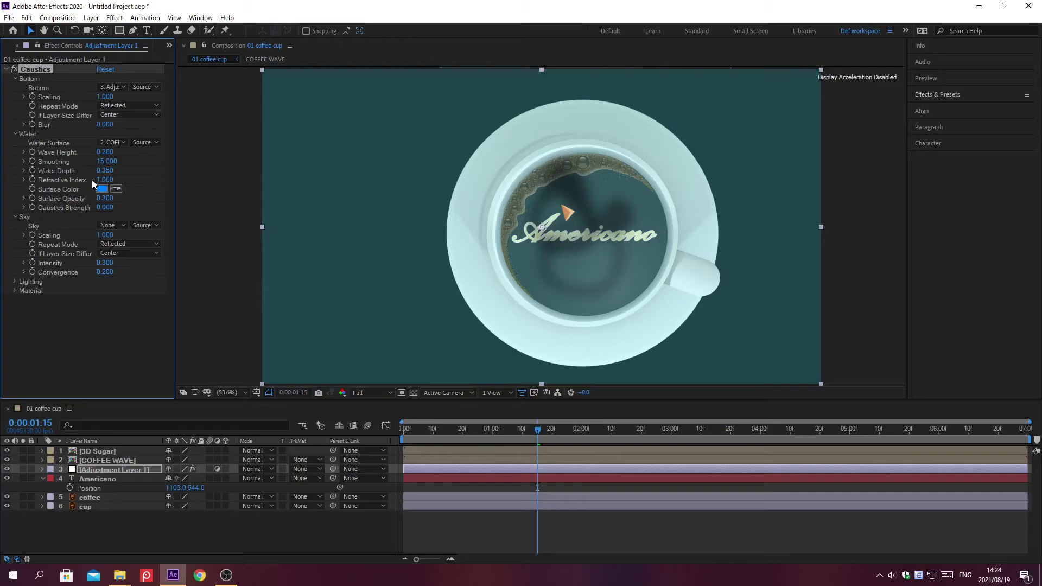
{"action": "left_click", "coordinate": [100, 197]}
{"action": "type", "text": "0"}
{"action": "key", "text": "Return"}
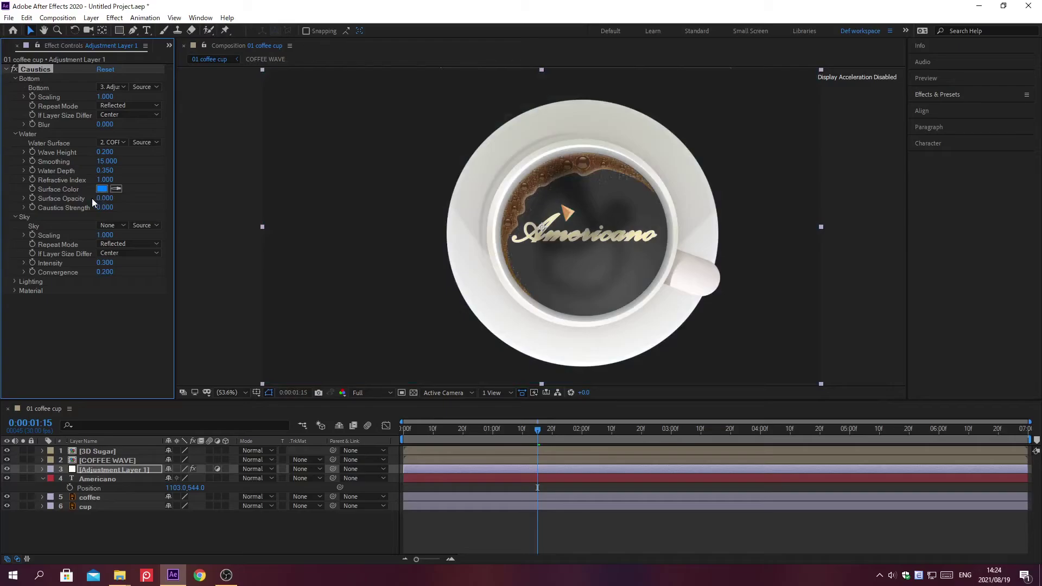
{"action": "left_click", "coordinate": [101, 207]}
{"action": "type", "text": "1"}
{"action": "key", "text": "Return"}
Lower the Caustics Lighting's Light Intensity to 0.1
{"action": "left_click", "coordinate": [14, 282]}
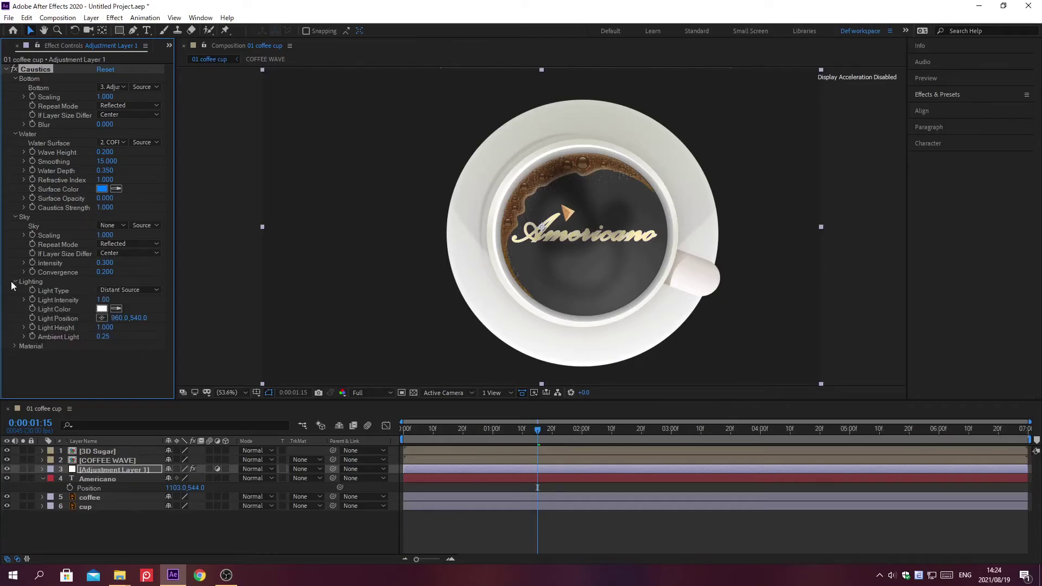
{"action": "left_click", "coordinate": [102, 300]}
{"action": "type", "text": "0.1"}
{"action": "key", "text": "Return"}
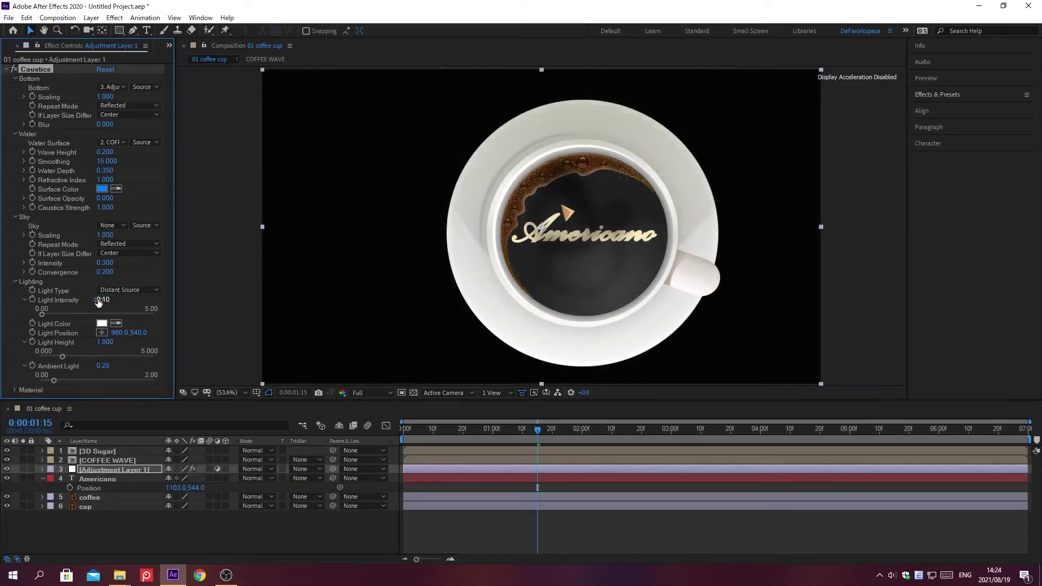
{"action": "left_click", "coordinate": [937, 95]}
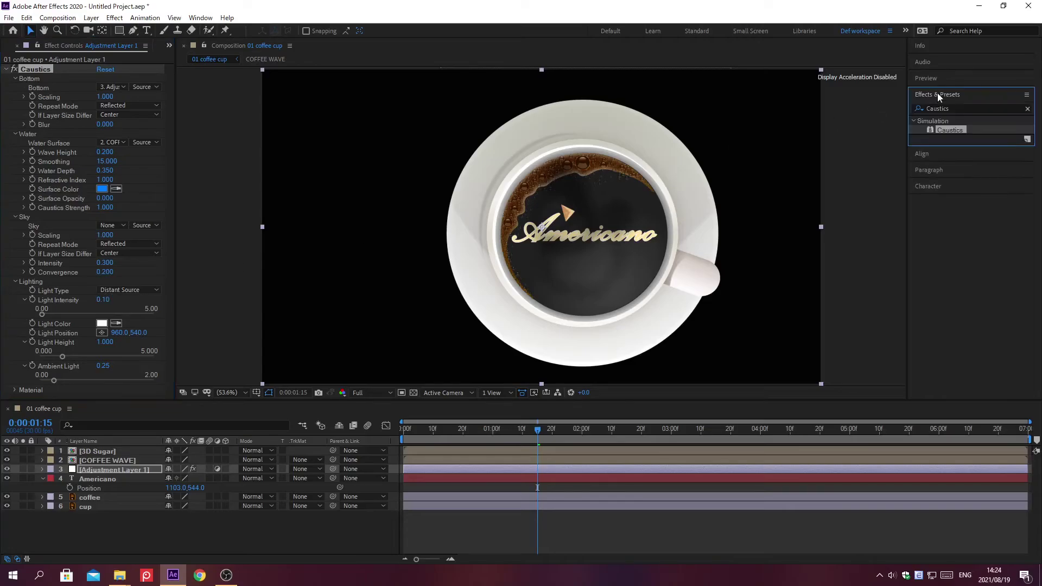
Search for Ripple and apply Distort > Ripple to Adjustment Layer 1
{"action": "left_click", "coordinate": [1028, 108]}
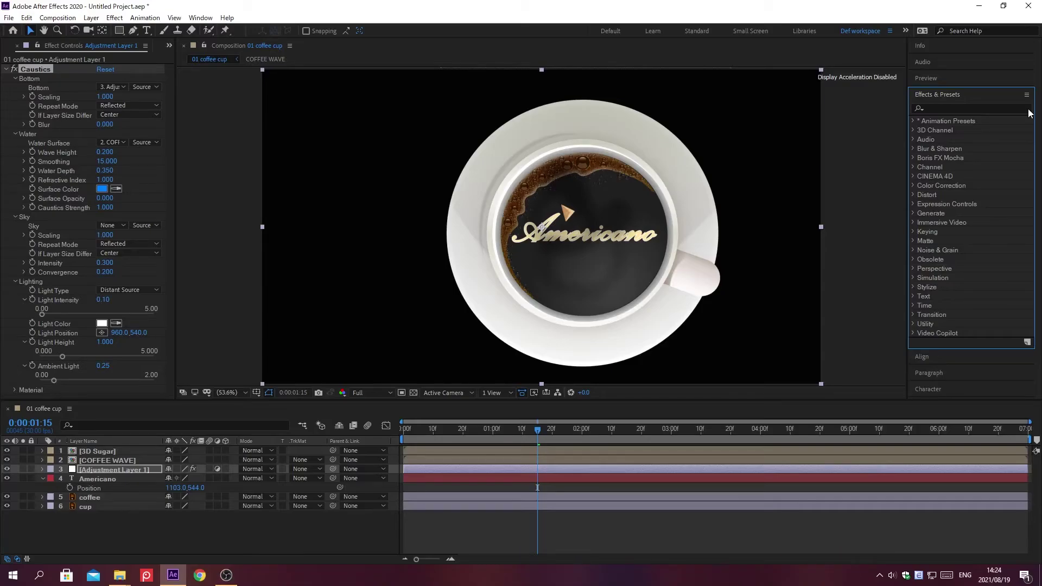
{"action": "left_click", "coordinate": [937, 108]}
{"action": "type", "text": "Ripple"}
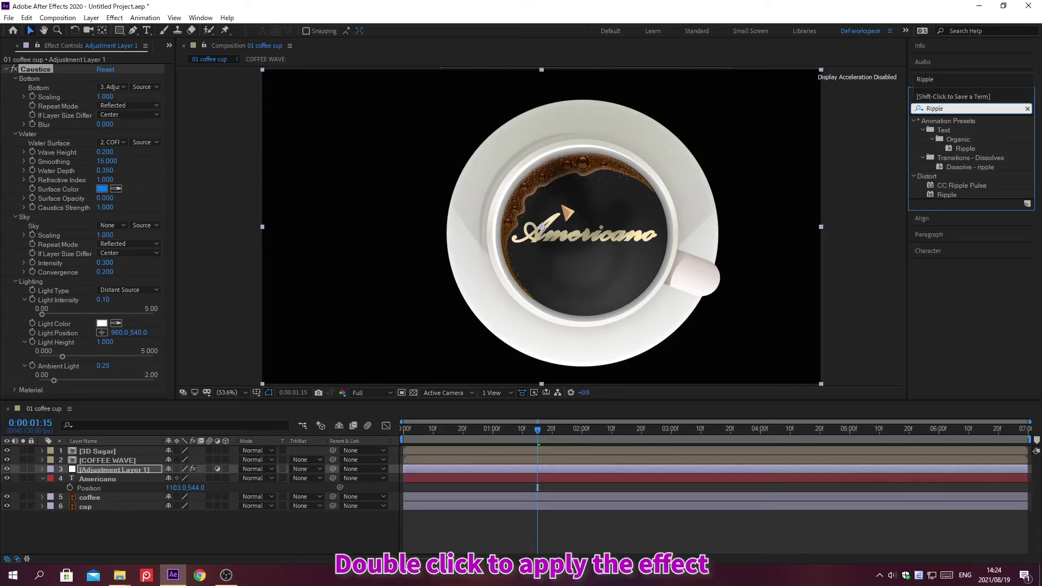
{"action": "double_click", "coordinate": [947, 194]}
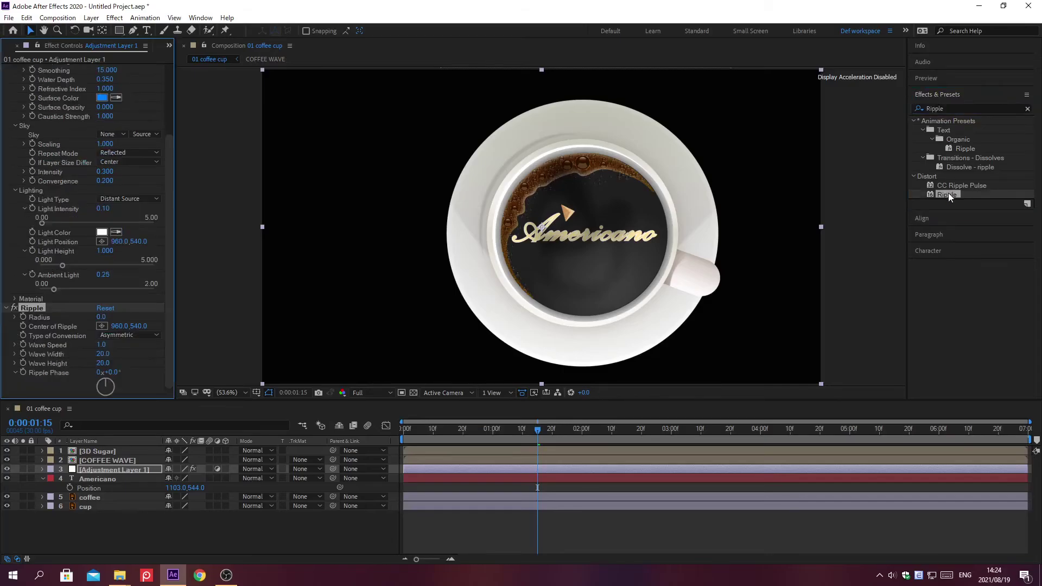
{"action": "left_click", "coordinate": [938, 95]}
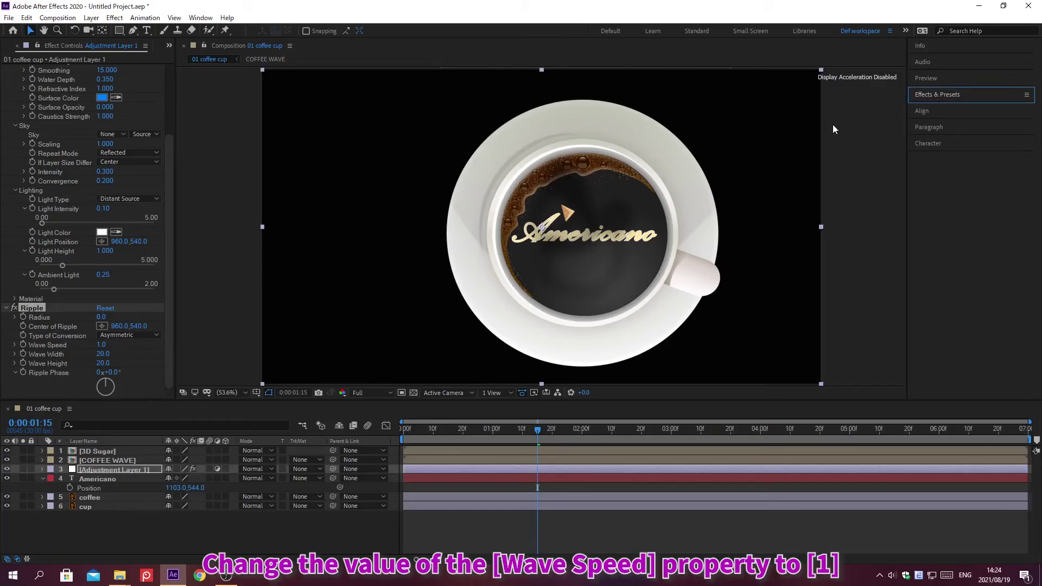
Set Ripple Wave Width 20, Wave Height 30 and centre X to 1103
{"action": "left_click", "coordinate": [101, 344]}
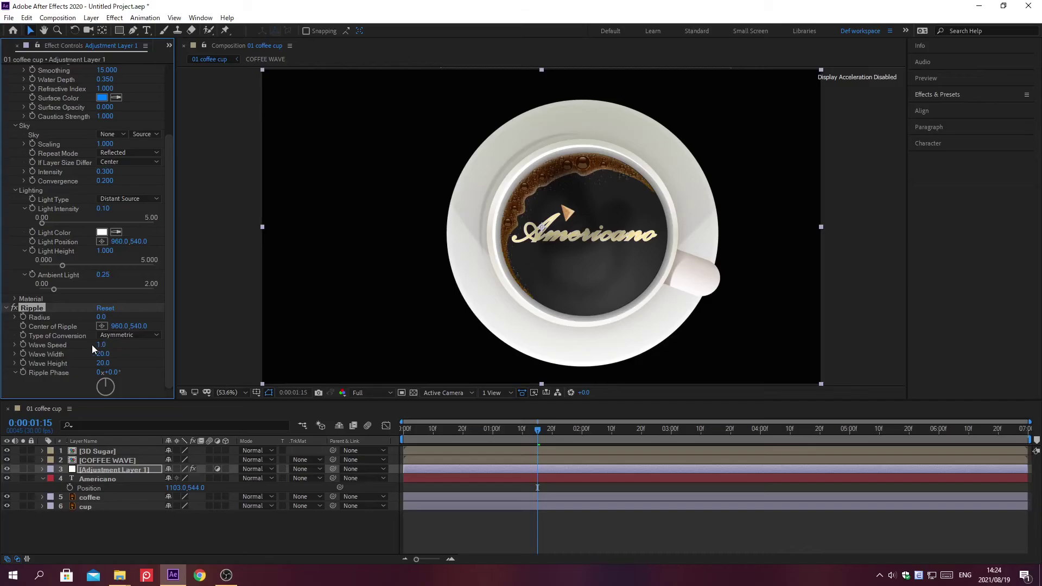
{"action": "left_click", "coordinate": [102, 354]}
{"action": "type", "text": "20"}
{"action": "key", "text": "Return"}
{"action": "left_click", "coordinate": [102, 363]}
{"action": "type", "text": "30"}
{"action": "key", "text": "Return"}
{"action": "left_click", "coordinate": [115, 327]}
{"action": "type", "text": "1103"}
{"action": "key", "text": "Return"}
Set the Ripple Radius to 20 at 0:00:02:00
{"action": "key", "text": "alt+shift+j"}
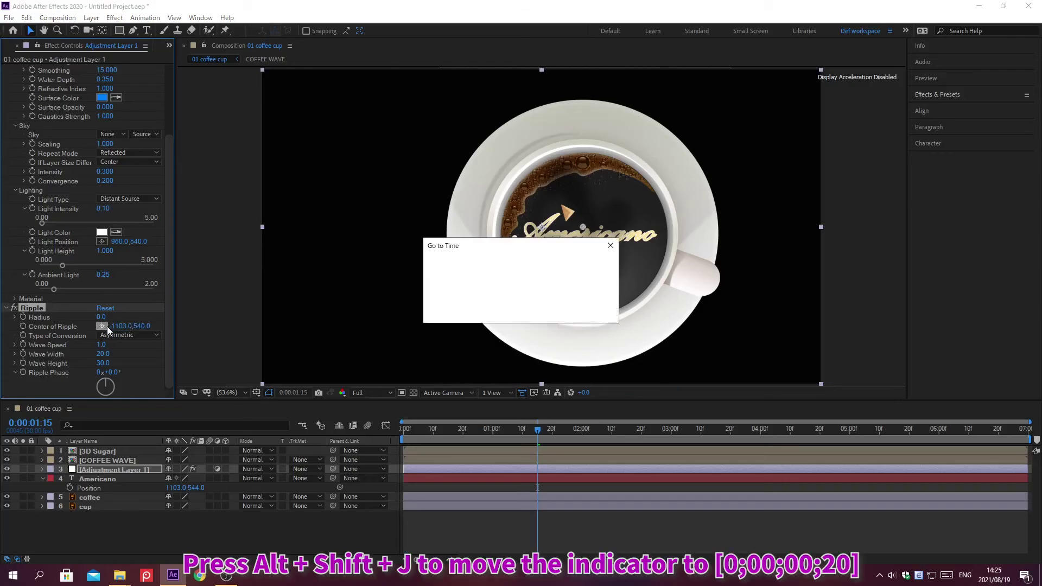
{"action": "type", "text": "0;00;00;20"}
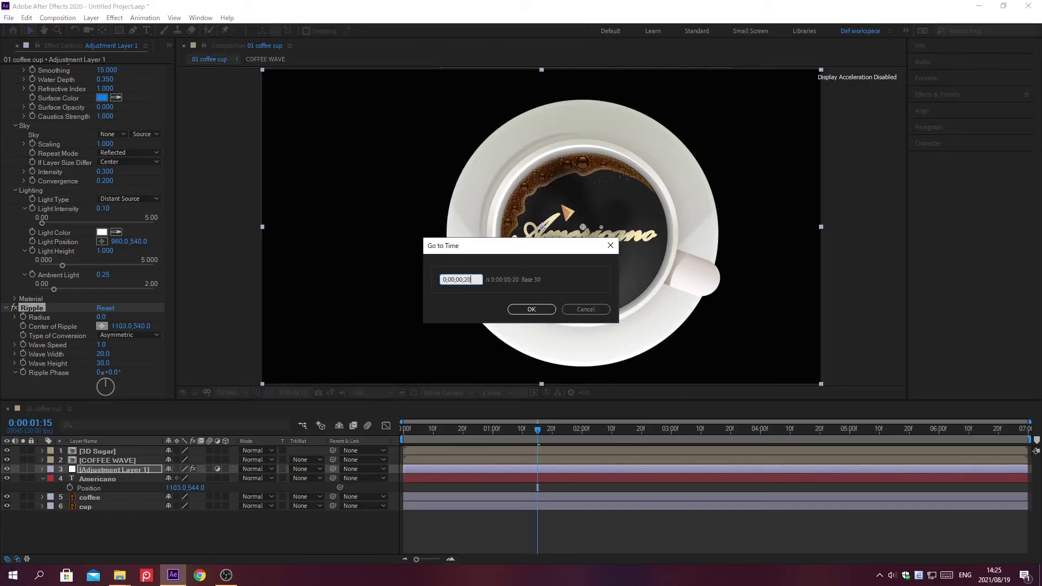
{"action": "key", "text": "Return"}
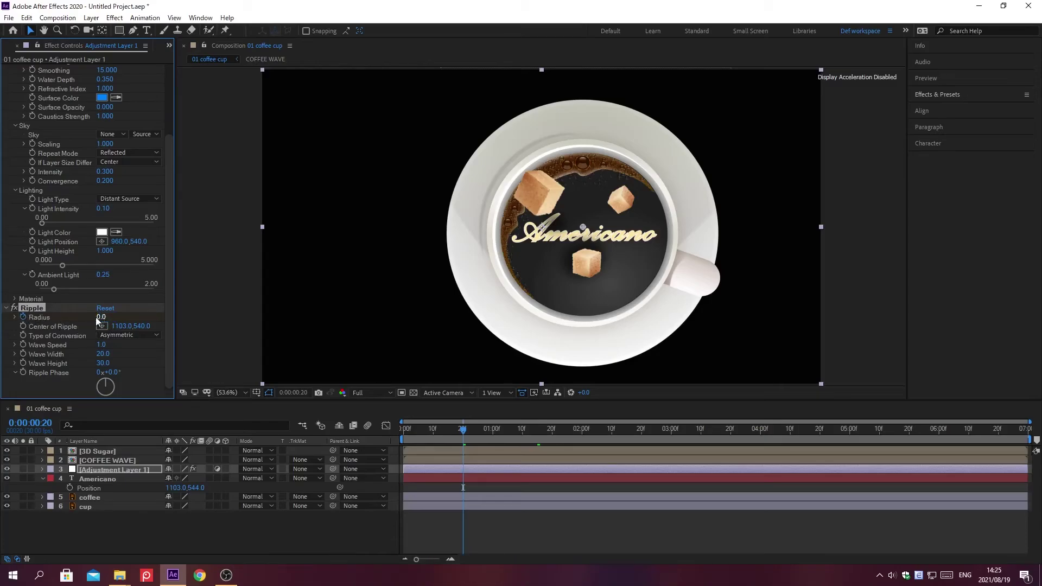
{"action": "key", "text": "alt+shift+j"}
{"action": "type", "text": "0;00;02;00"}
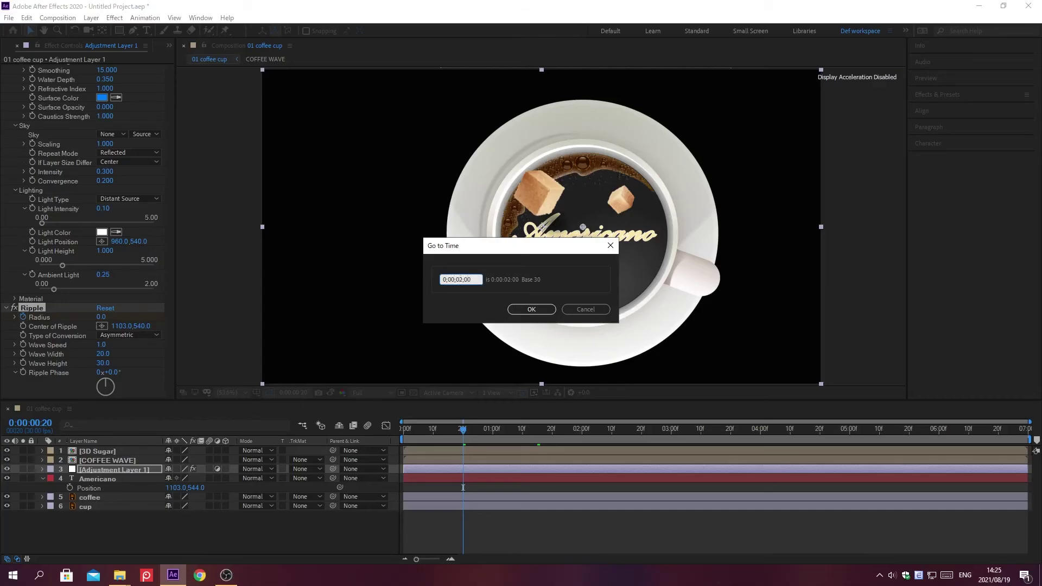
{"action": "key", "text": "Return"}
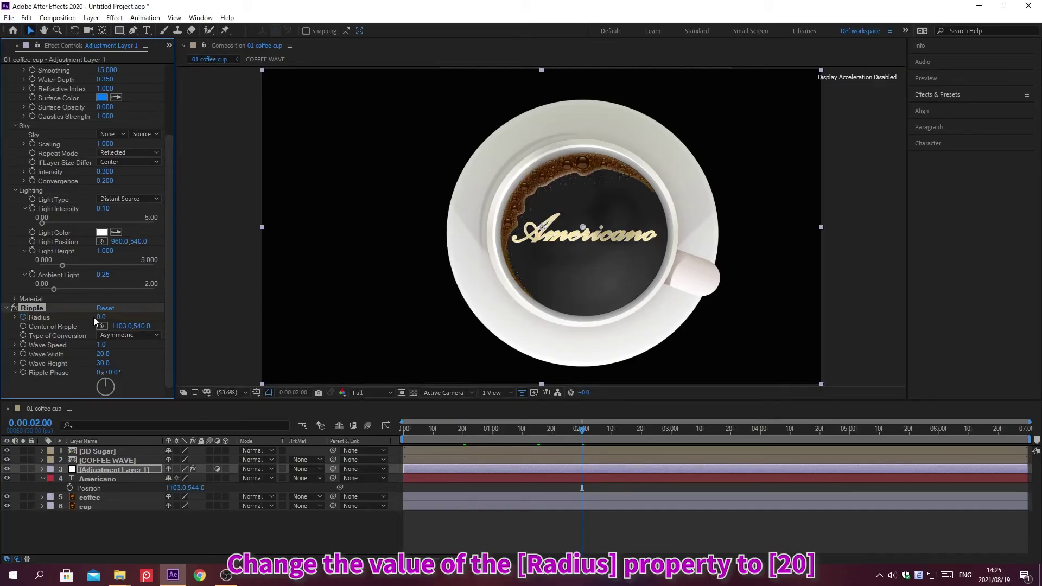
{"action": "left_click", "coordinate": [100, 317]}
{"action": "type", "text": "20"}
{"action": "key", "text": "Return"}
Set the Ripple Radius back to 0 at 0:00:03:10
{"action": "key", "text": "alt+shift+j"}
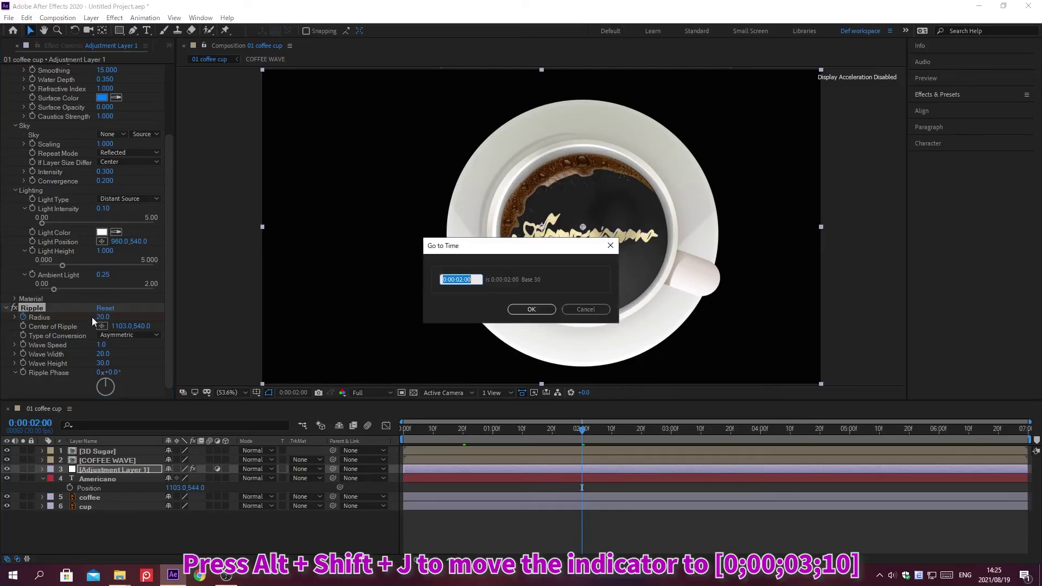
{"action": "type", "text": "0;00;03;10"}
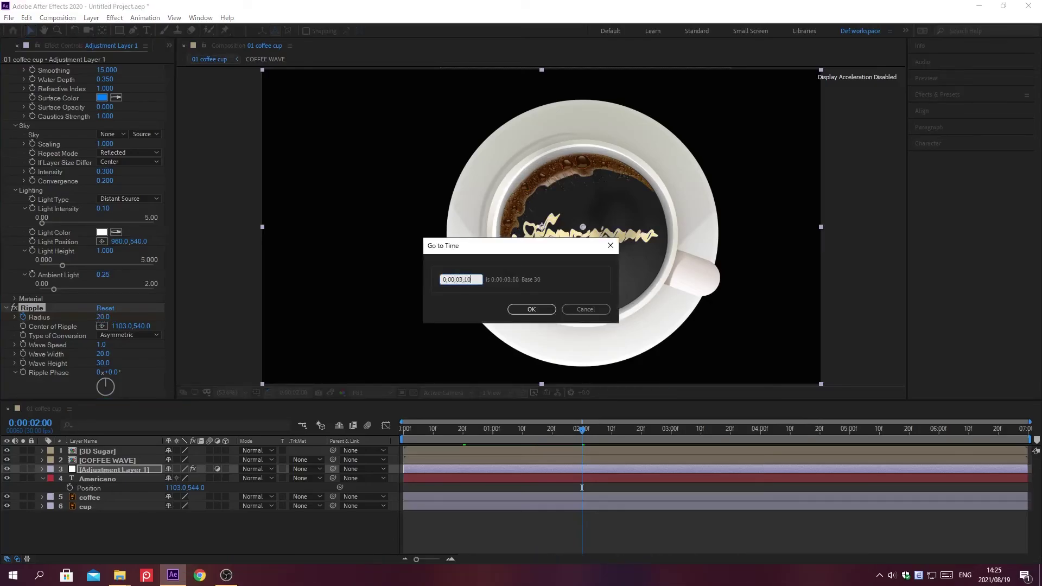
{"action": "key", "text": "Return"}
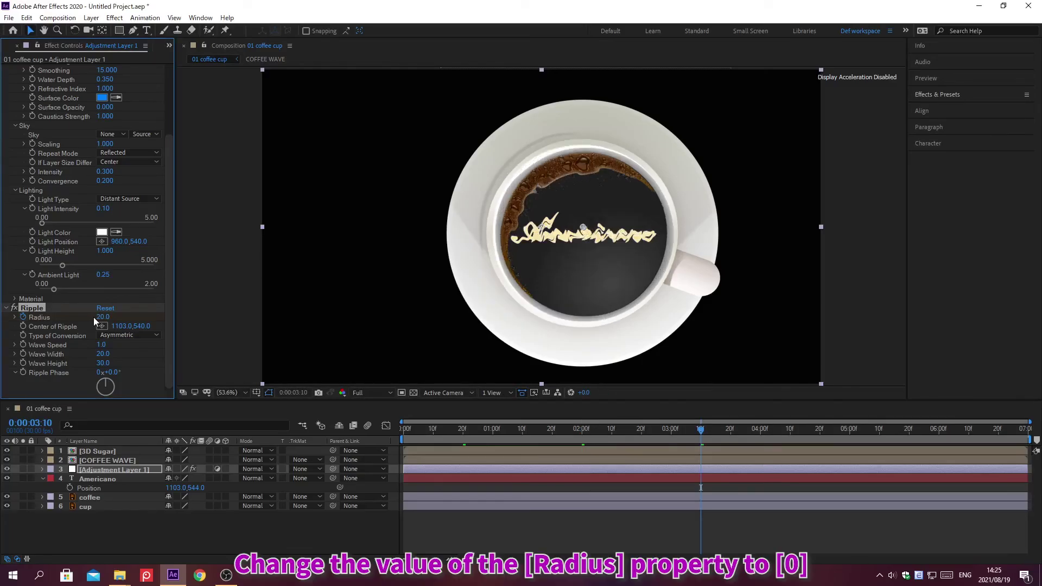
{"action": "left_click", "coordinate": [99, 317]}
{"action": "type", "text": "0"}
{"action": "key", "text": "Return"}
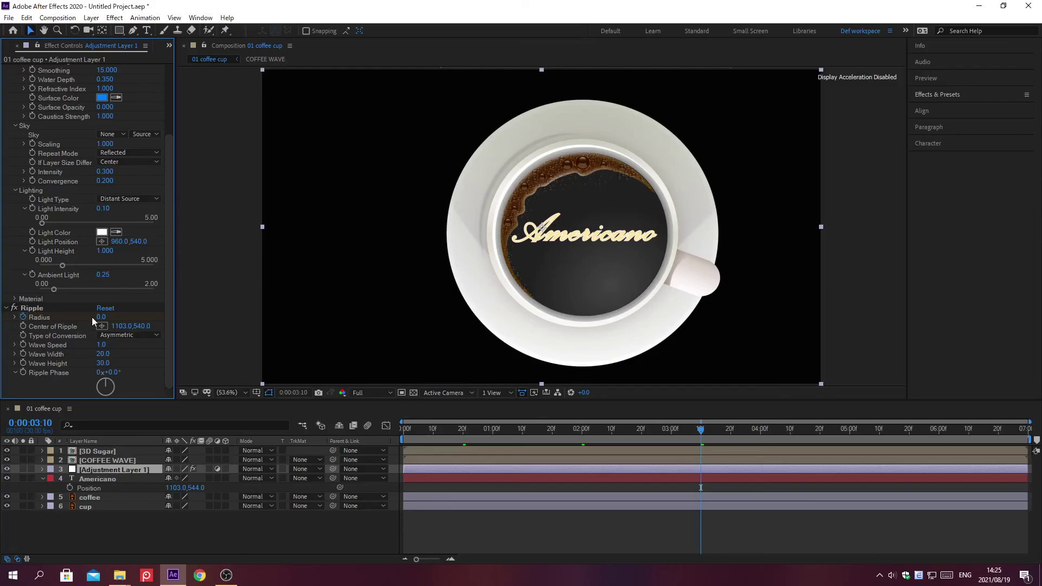
{"action": "key", "text": "ctrl+y"}
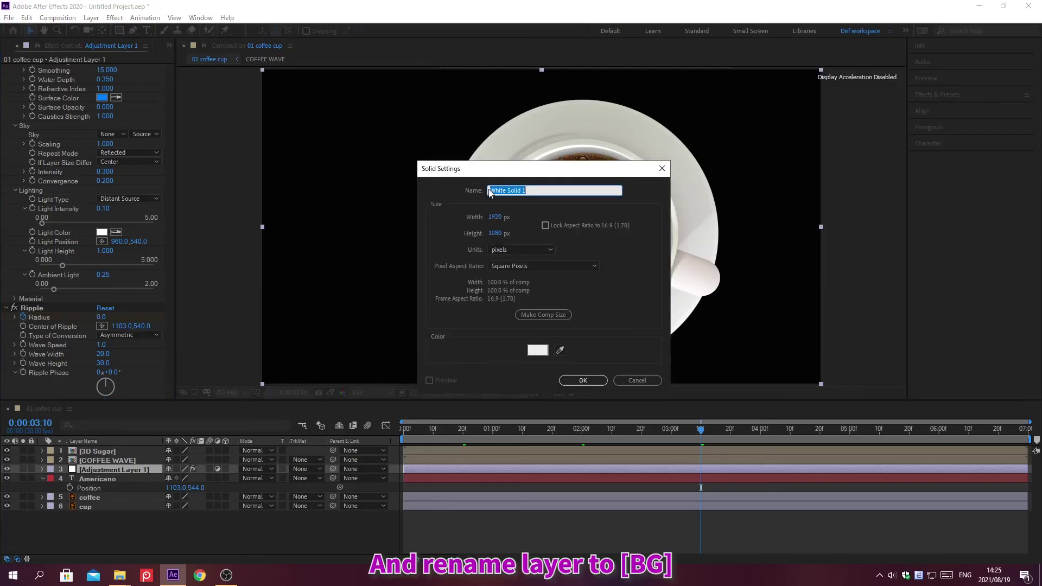
Create a sage-green A3B28B solid named BG and send it to the bottom of the stack
{"action": "type", "text": "BG"}
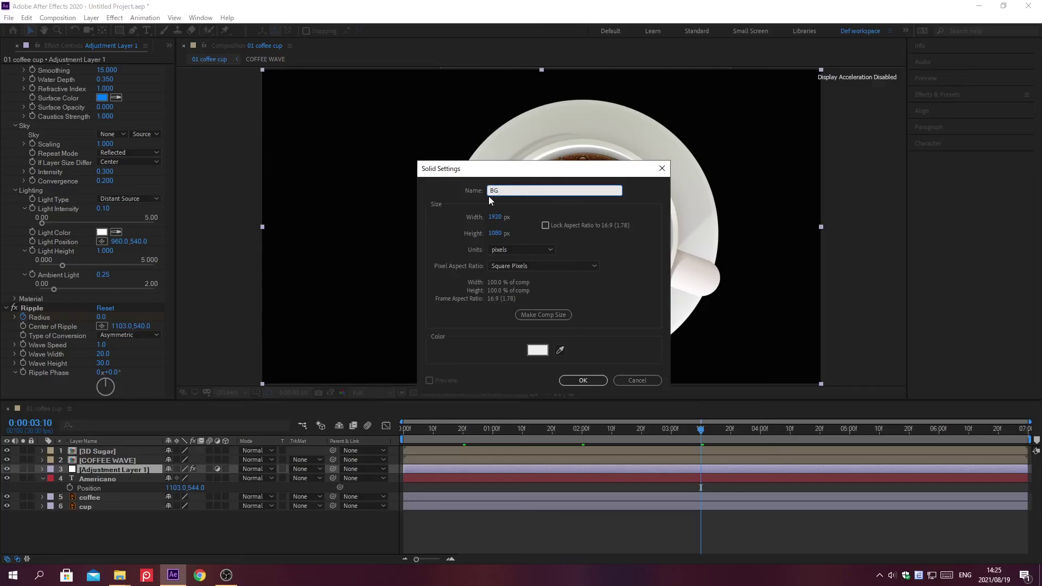
{"action": "left_click", "coordinate": [537, 350]}
{"action": "type", "text": "A3B28B"}
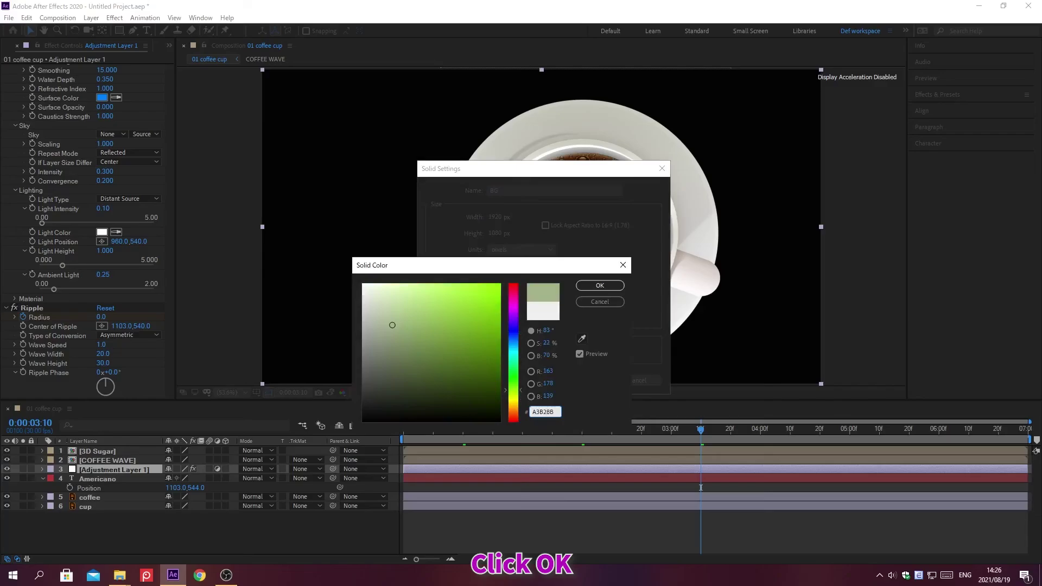
{"action": "left_click", "coordinate": [599, 286]}
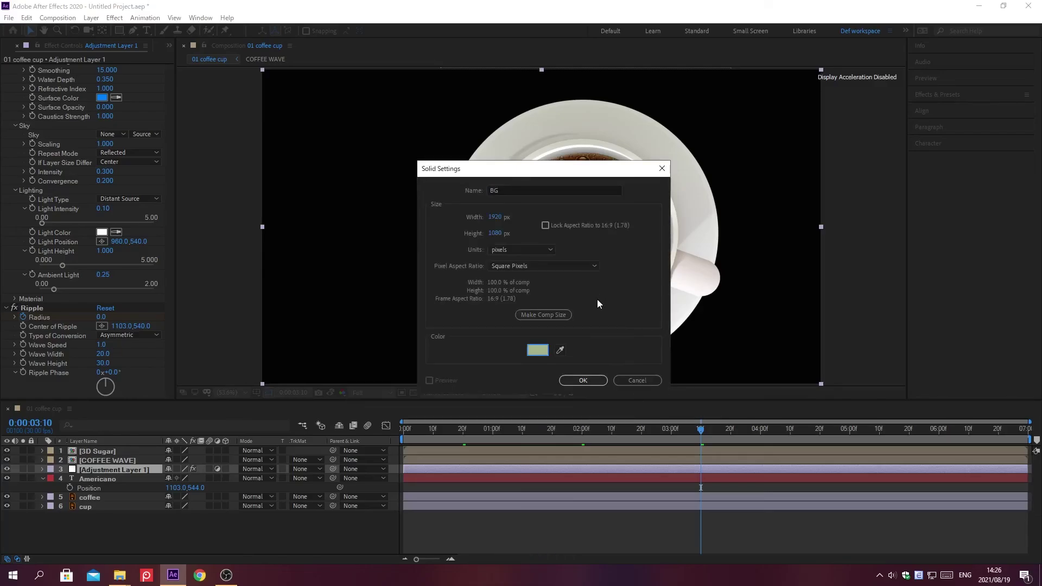
{"action": "left_click", "coordinate": [583, 380]}
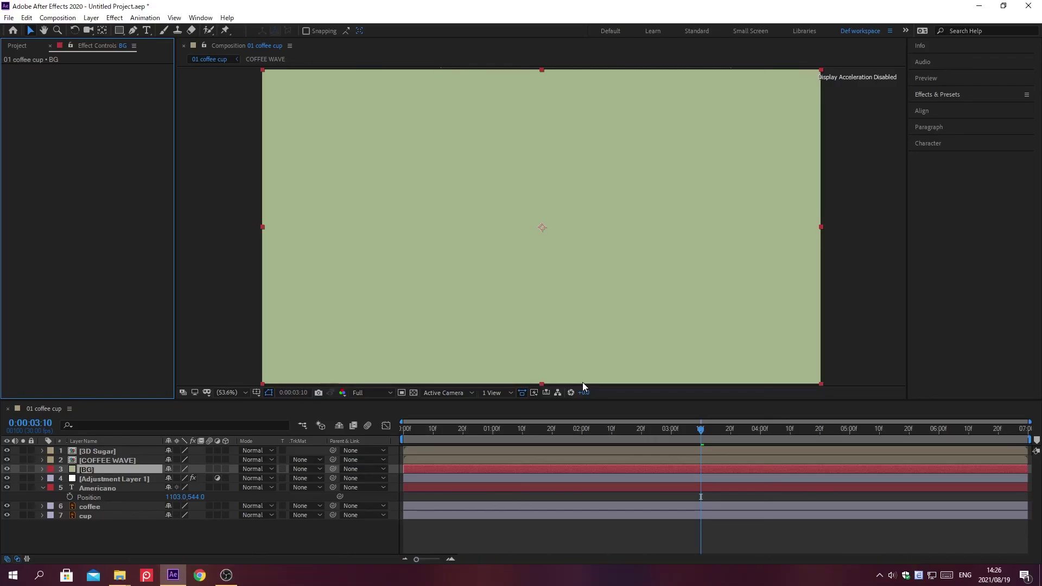
{"action": "key", "text": "ctrl+shift+bracketleft"}
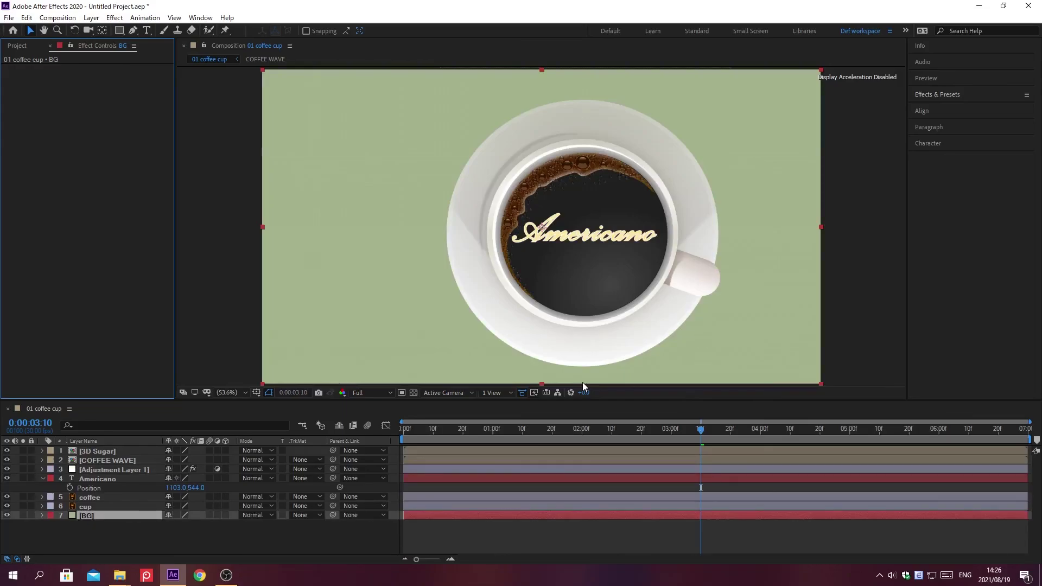
{"action": "key", "text": "Home"}
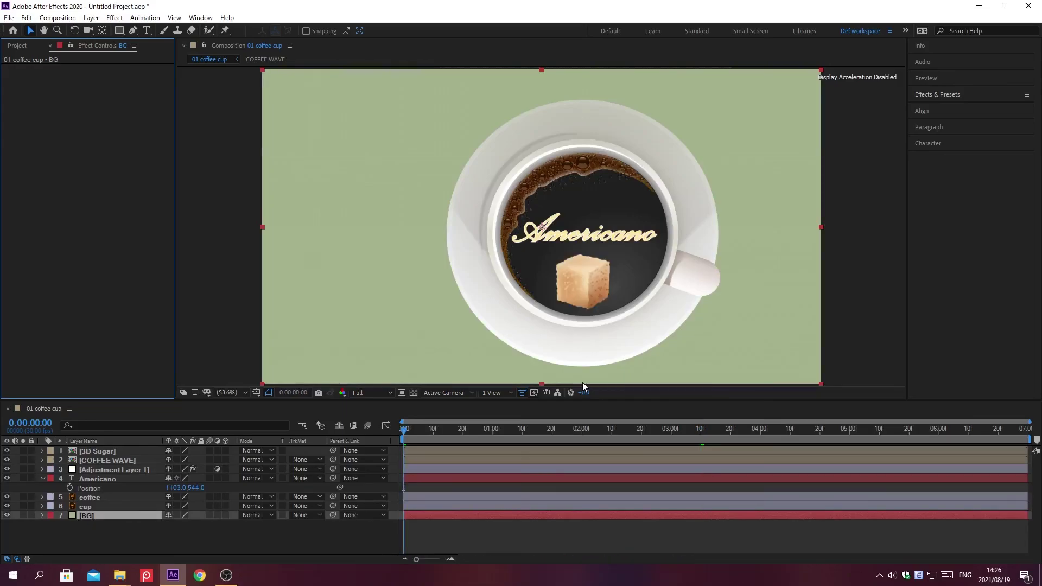
Preview the coffee cup animation from the first frame
{"action": "key", "text": "space"}
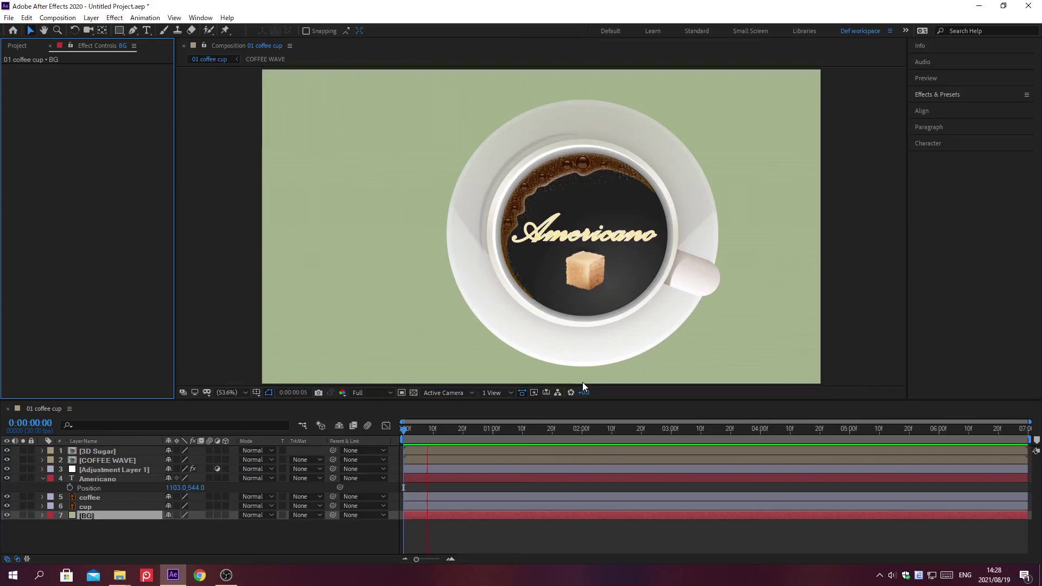